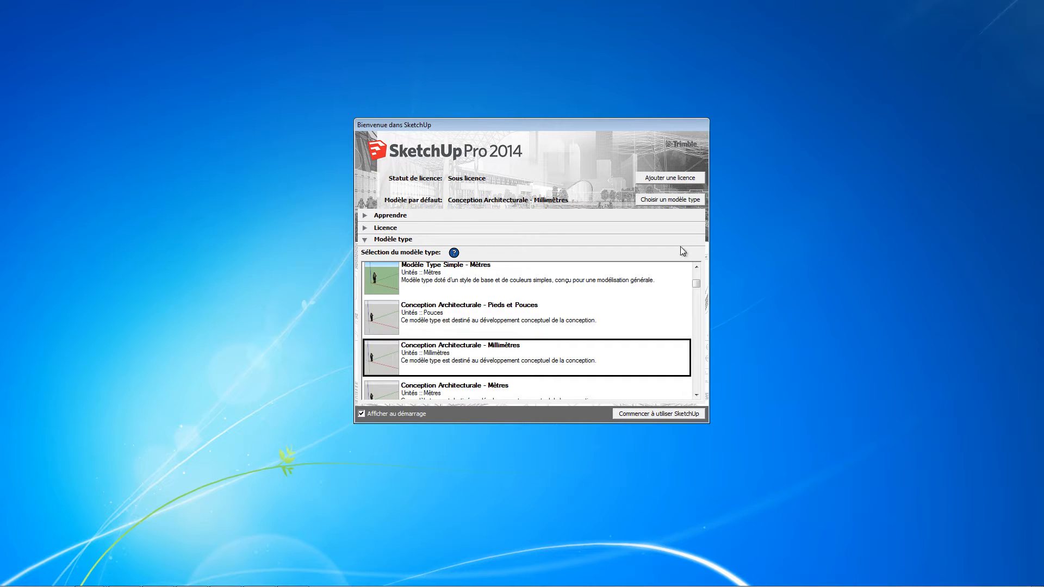
# - Start a model from the Conception Architecturale - Millimètres template and delete the default human figure beside the origin
pyautogui.moveTo(696, 288); pyautogui.dragTo(697, 289)
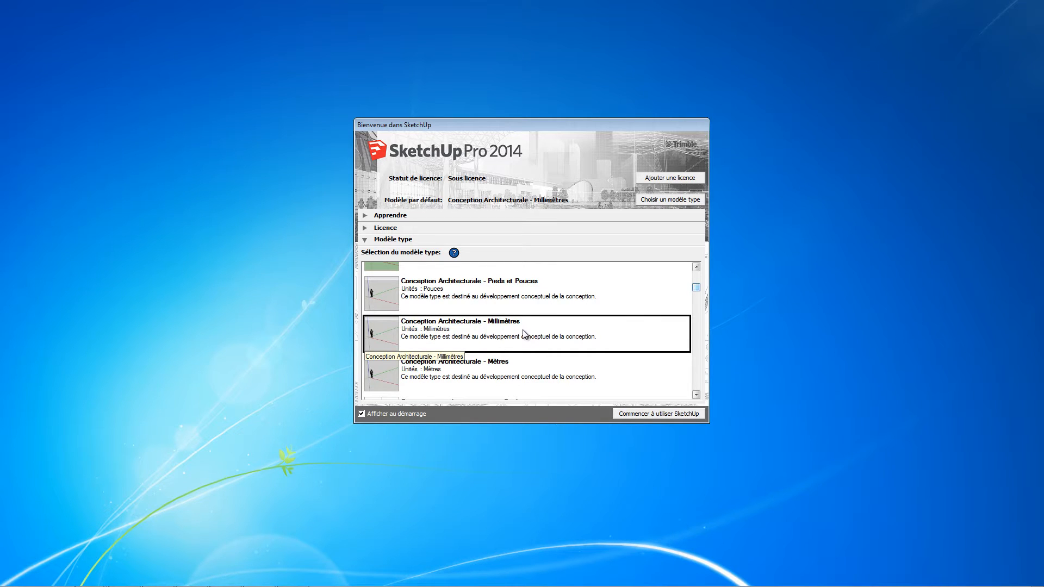
pyautogui.moveTo(696, 287)
pyautogui.mouseDown()
pyautogui.moveTo(697, 272)
pyautogui.moveTo(687, 274)
pyautogui.moveTo(697, 282)
pyautogui.mouseUp()
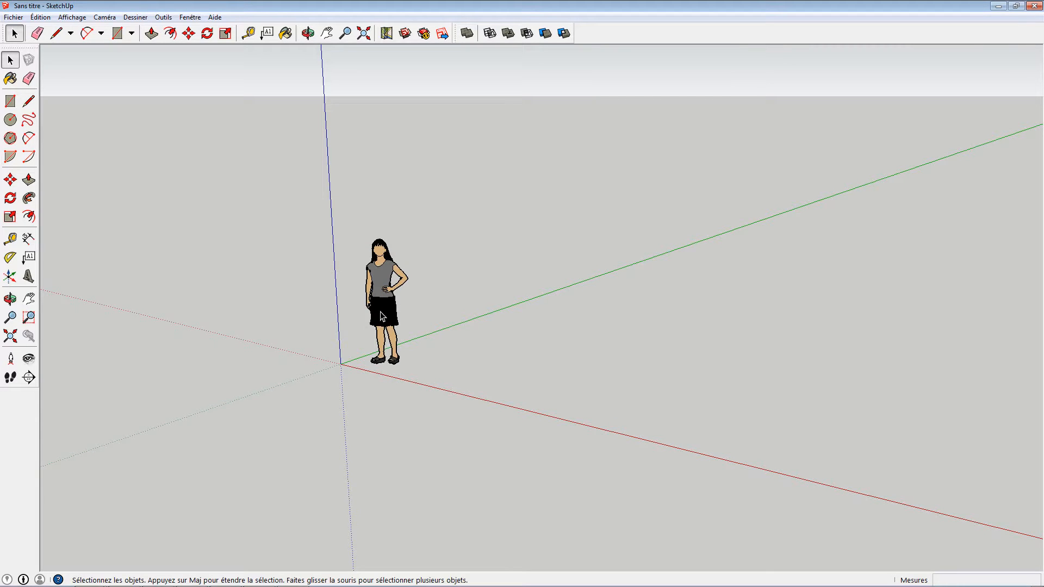
pyautogui.click(381, 316)
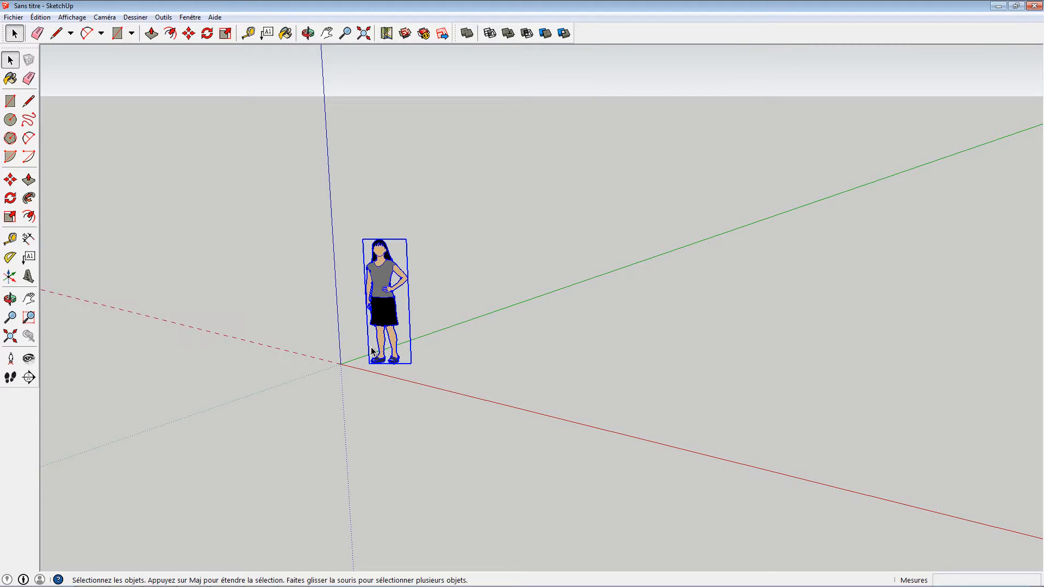
pyautogui.press('Delete')
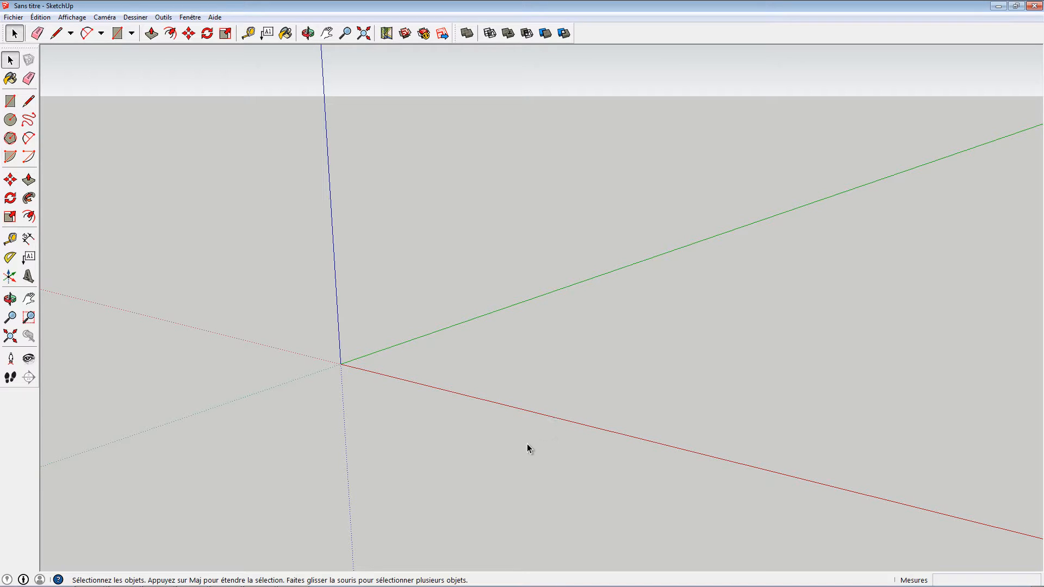
# - Draw a 60 cm by 40 cm rectangle on the ground plane starting at the origin, with the longer side along the red axis
pyautogui.press('r')
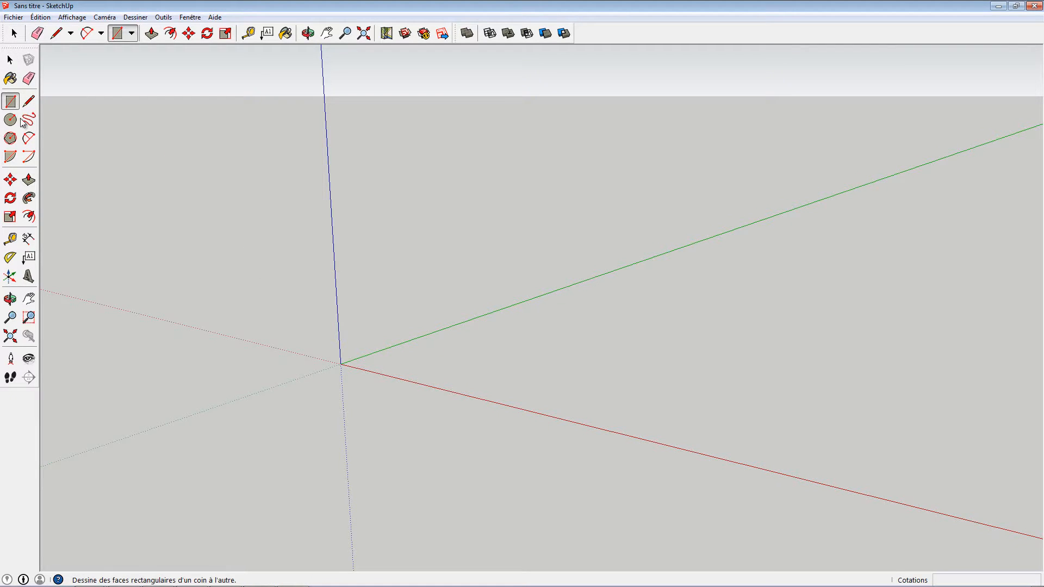
pyautogui.click(341, 364)
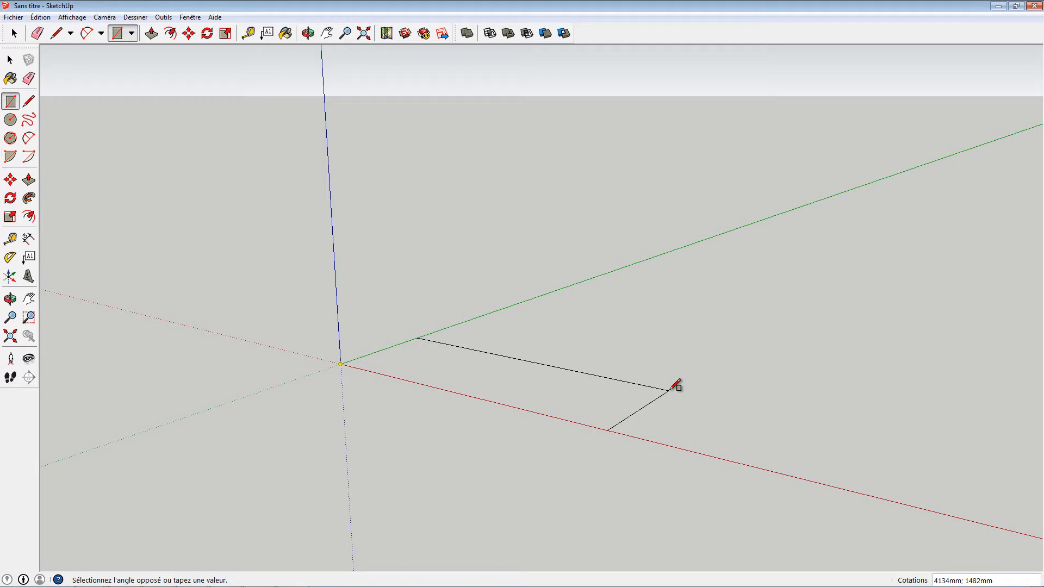
pyautogui.write('60cm;40cm')
pyautogui.press('Return')
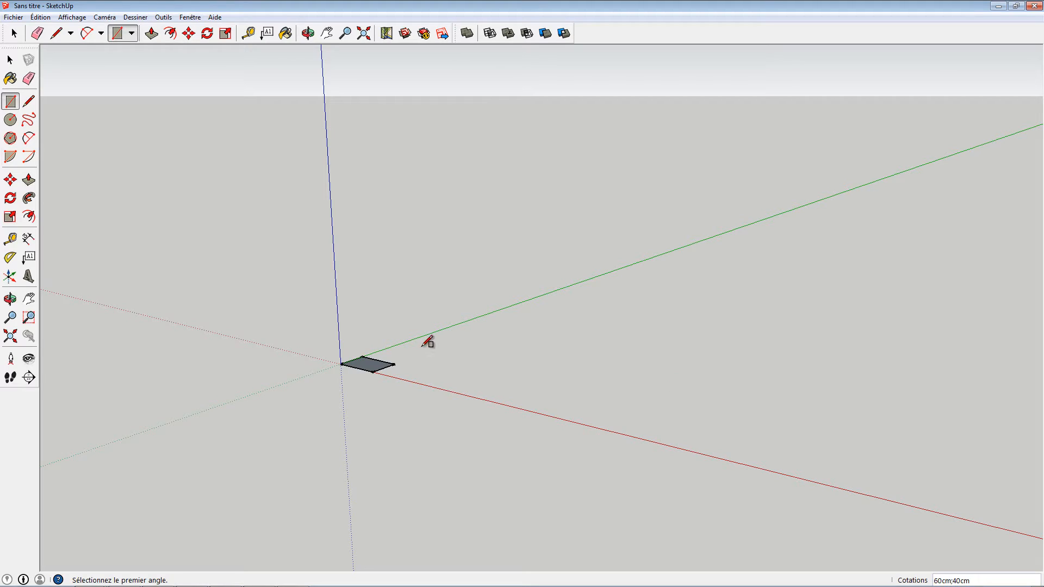
# - Extrude the rectangle 15 cm upward with Push/Pull to form a solid box
pyautogui.moveTo(454, 333); pyautogui.dragTo(538, 364, button='middle')
pyautogui.scroll(4, 466, 365)
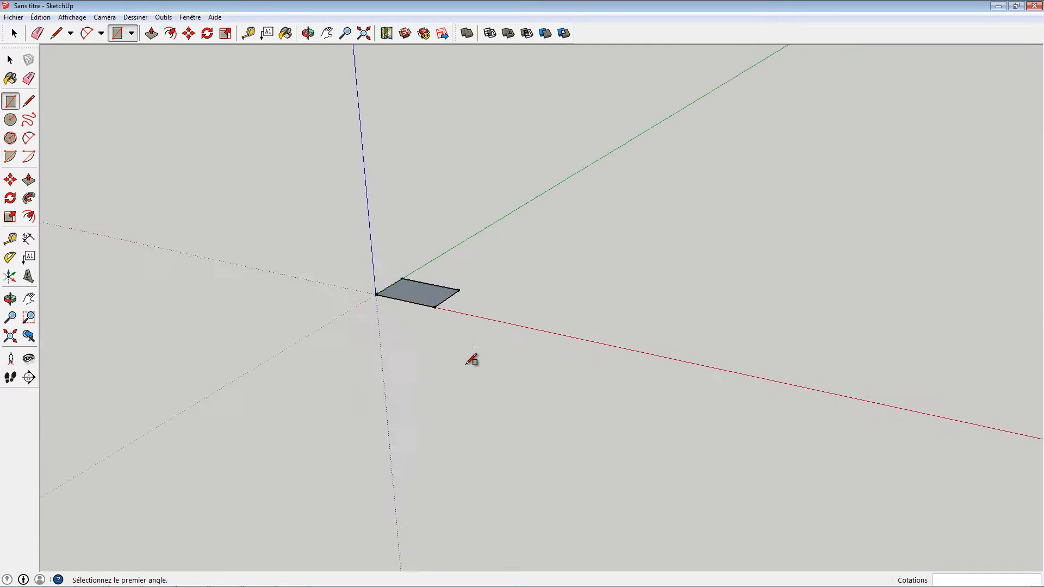
pyautogui.moveTo(467, 365); pyautogui.dragTo(495, 424, button='middle')
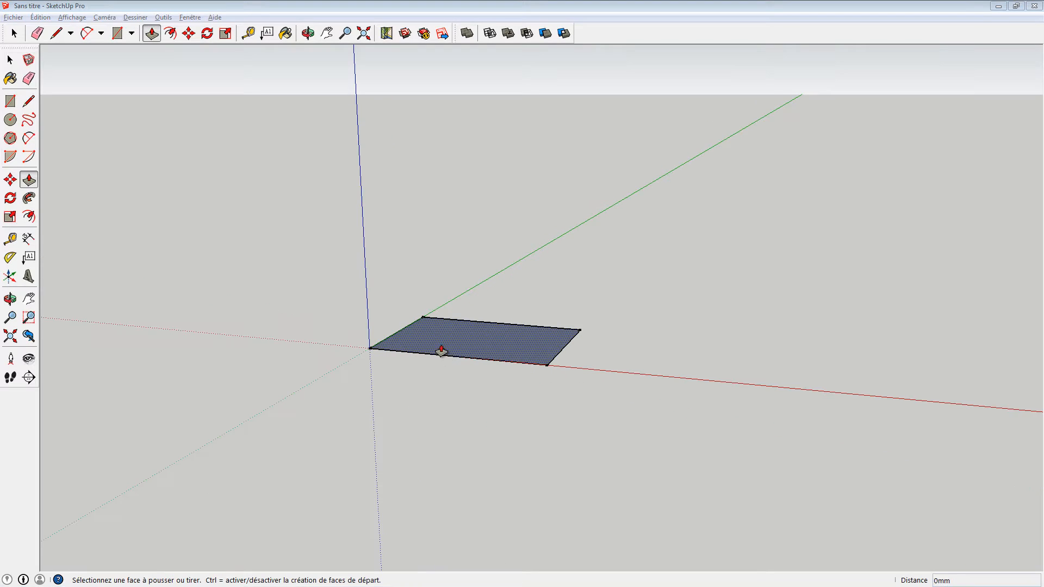
pyautogui.click(478, 347)
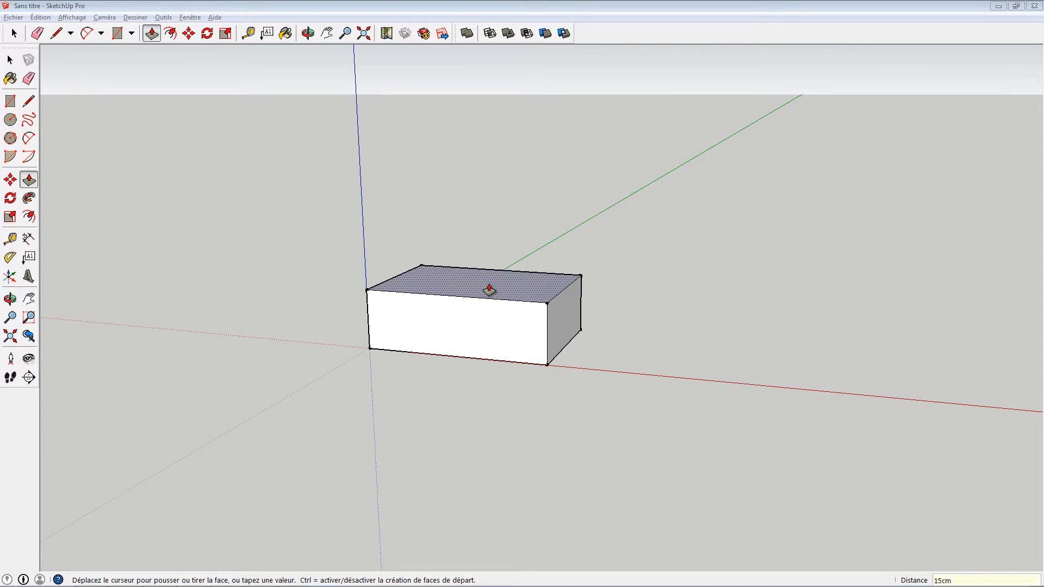
pyautogui.press('Return')
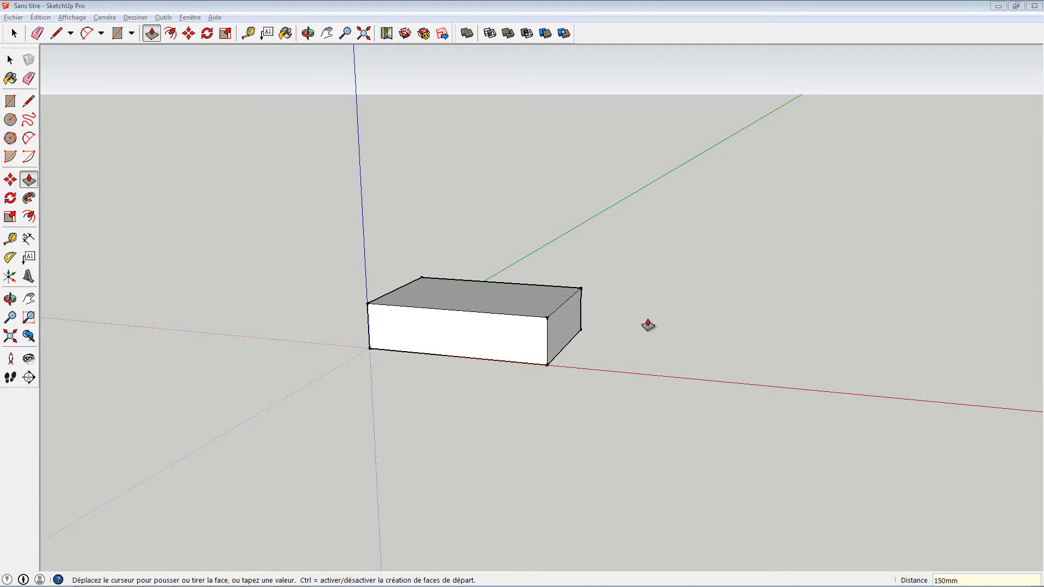
pyautogui.moveTo(648, 325); pyautogui.dragTo(590, 303, button='middle')
pyautogui.press('space')
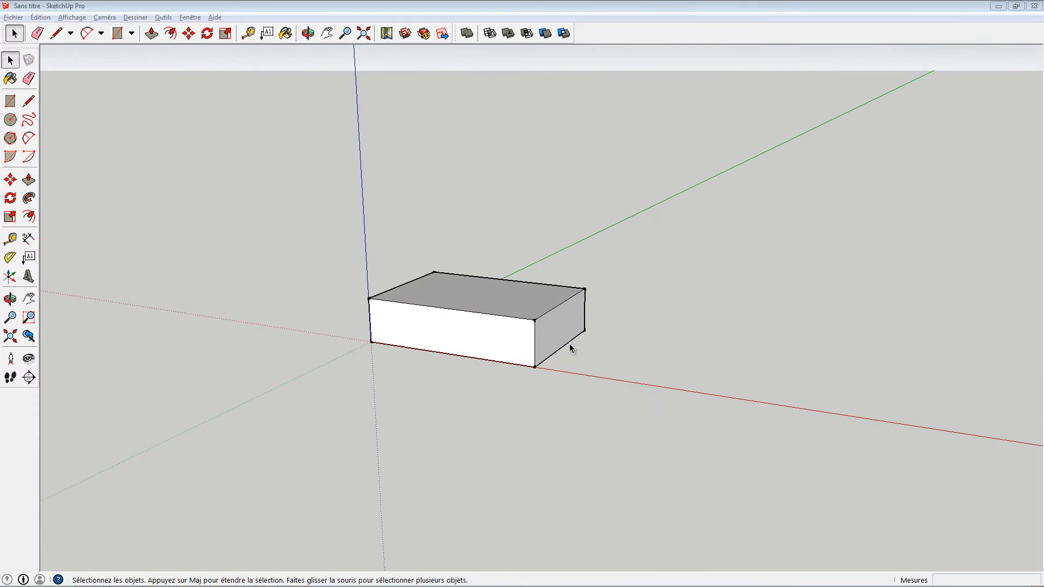
pyautogui.moveTo(440, 377)
pyautogui.mouseDown(button='middle')
pyautogui.moveTo(420, 368)
pyautogui.moveTo(386, 381)
pyautogui.moveTo(386, 417)
pyautogui.moveTo(557, 408)
pyautogui.moveTo(450, 370)
pyautogui.mouseUp(button='middle')
pyautogui.moveTo(659, 405); pyautogui.dragTo(478, 333, button='middle')
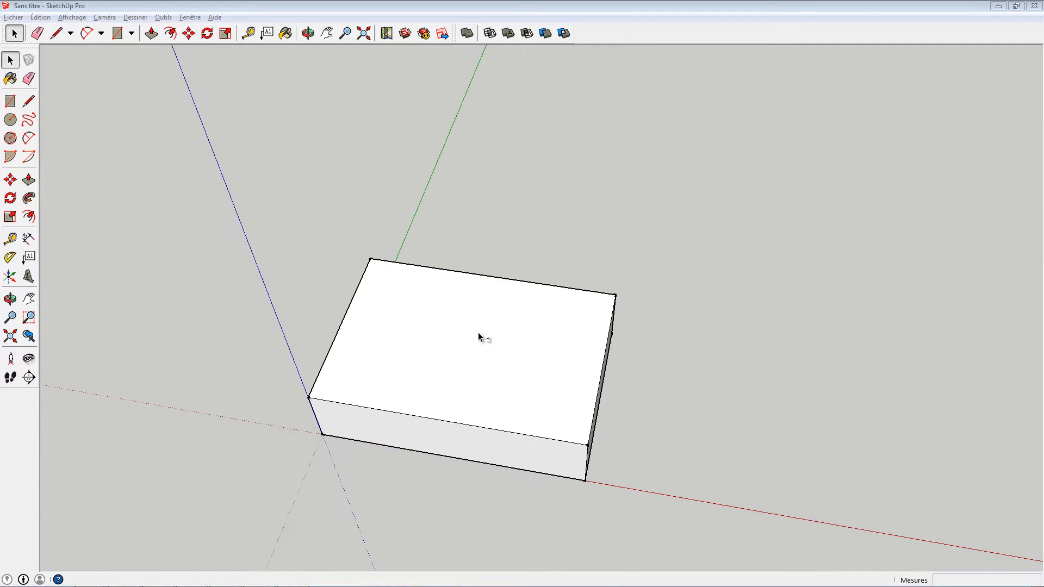
pyautogui.click(29, 101)
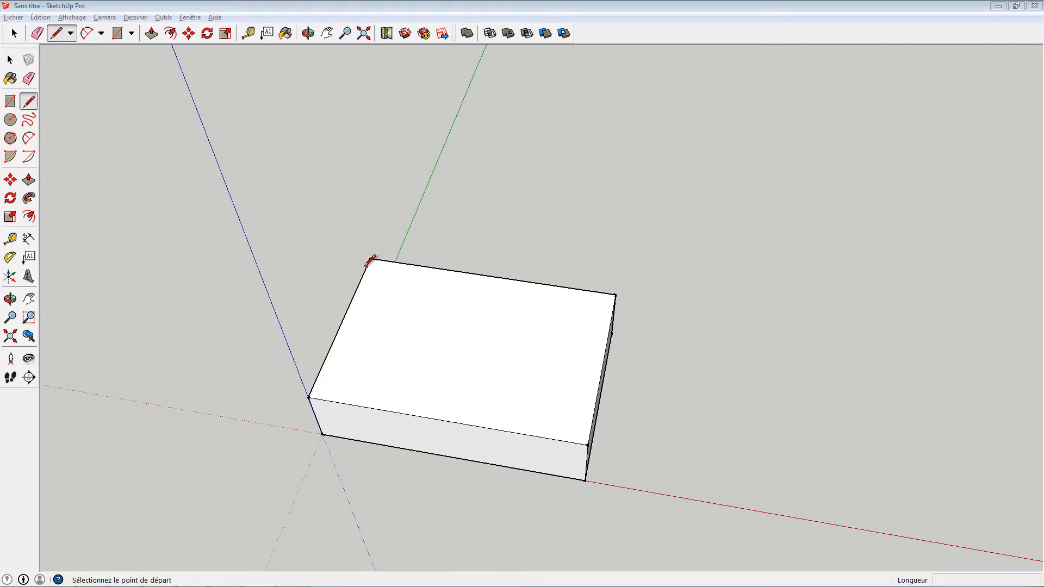
pyautogui.click(360, 293)
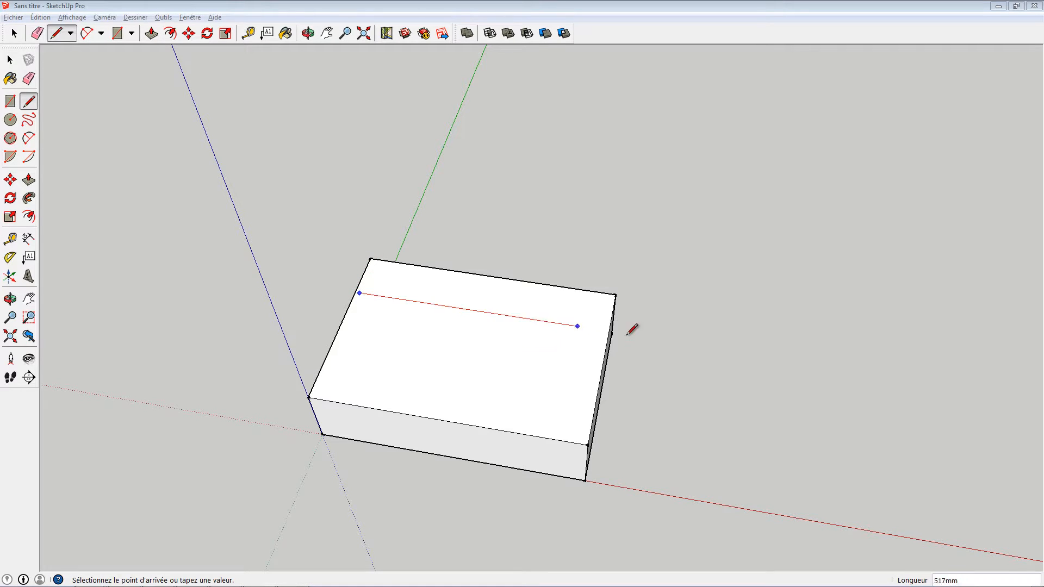
pyautogui.click(609, 331)
pyautogui.hotkey('ctrl', 'z')
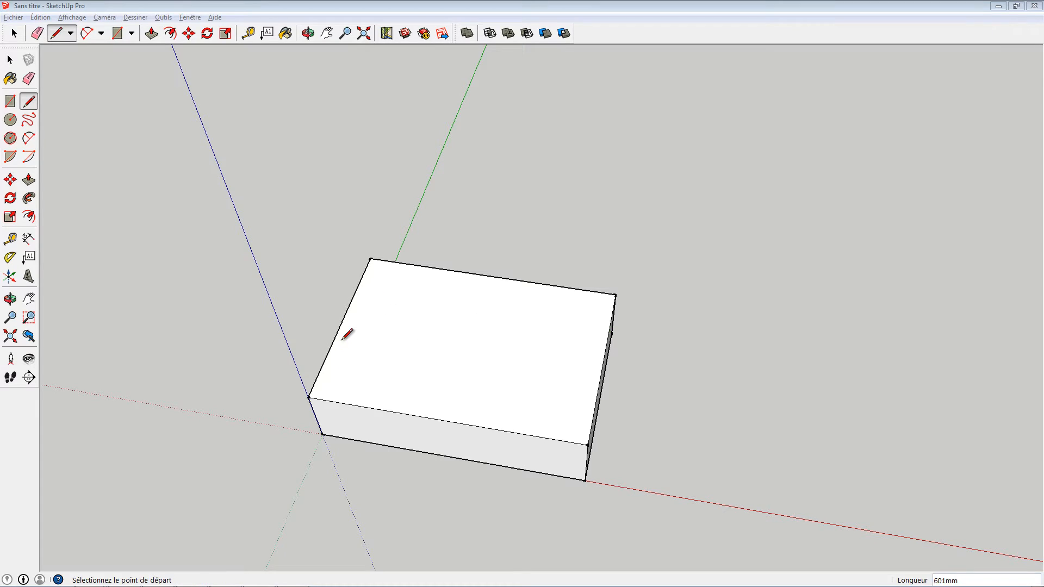
# - Draw a line about 600 mm long across the box's top face, parallel to and near the back edge
pyautogui.click(357, 289)
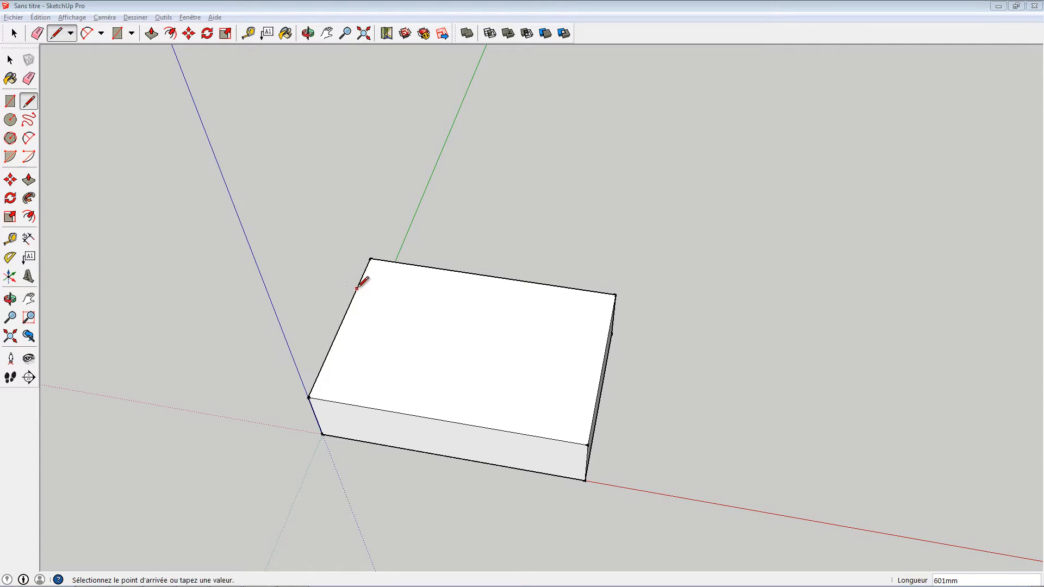
pyautogui.click(611, 327)
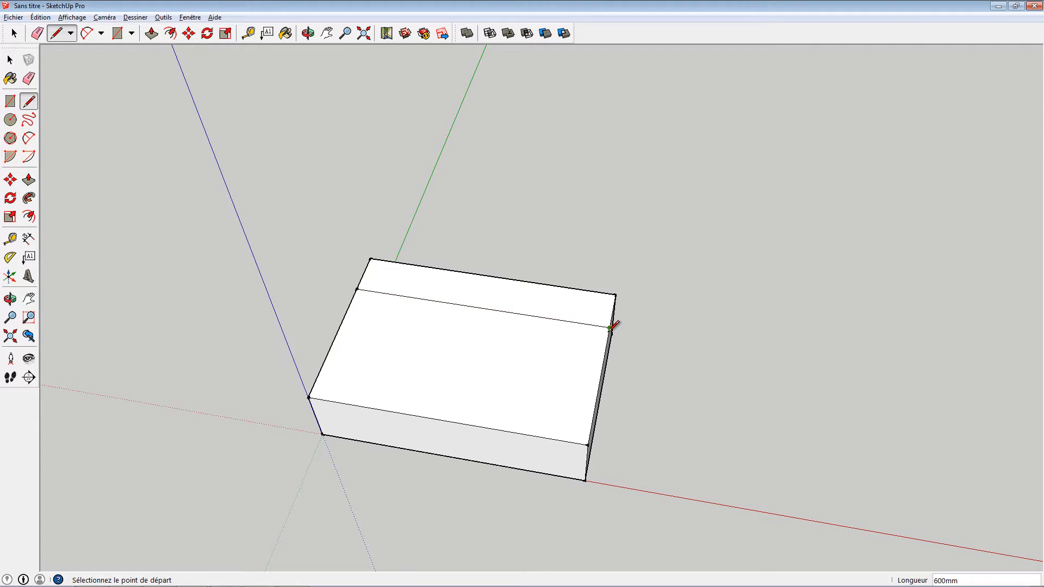
pyautogui.moveTo(582, 334); pyautogui.dragTo(359, 300, button='middle')
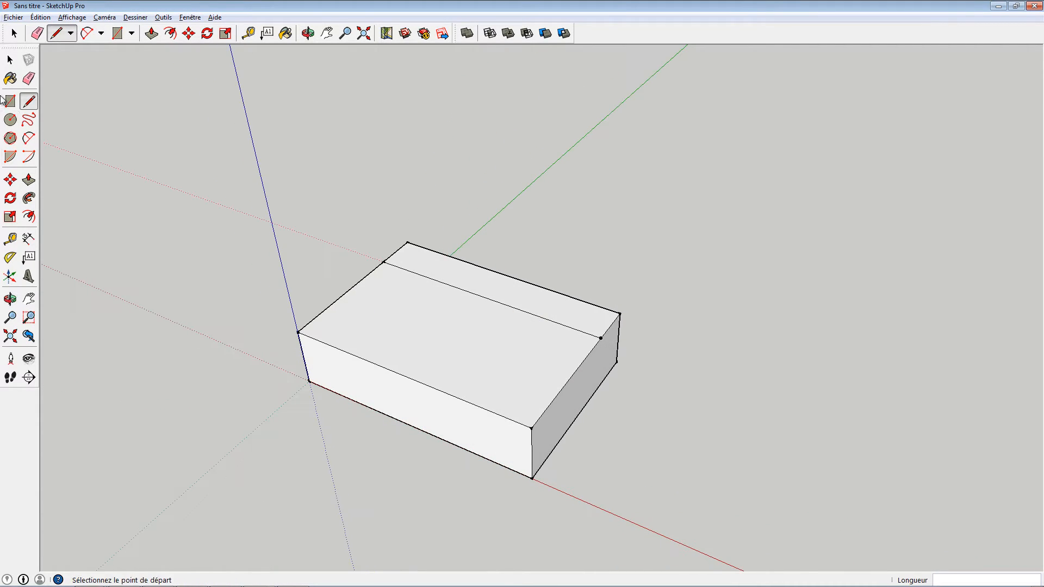
pyautogui.click(9, 60)
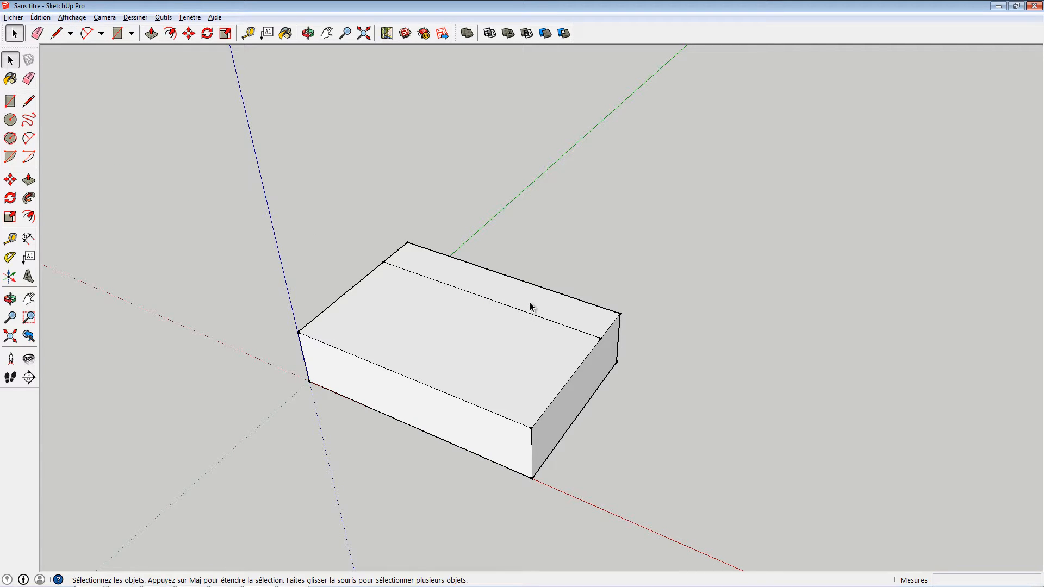
# - Raise the narrow back strip of the top face with Push/Pull to form a ledge along the full length of the box
pyautogui.click(532, 308)
pyautogui.moveTo(545, 328)
pyautogui.mouseDown(button='middle')
pyautogui.moveTo(461, 328)
pyautogui.moveTo(523, 305)
pyautogui.moveTo(529, 318)
pyautogui.mouseUp(button='middle')
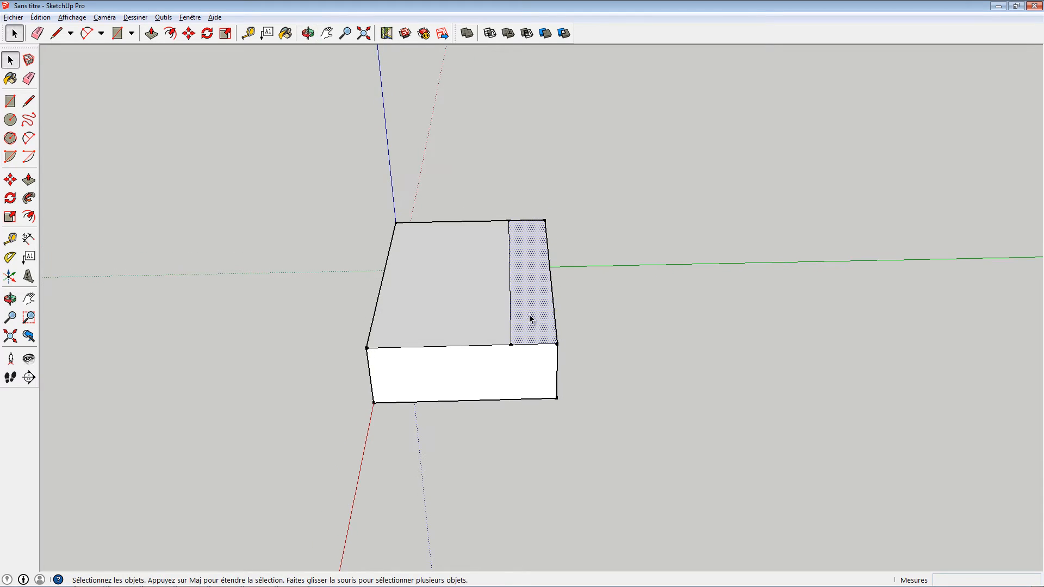
pyautogui.press('p')
pyautogui.moveTo(531, 298); pyautogui.dragTo(531, 280)
pyautogui.moveTo(531, 279); pyautogui.dragTo(406, 340, button='middle')
pyautogui.moveTo(462, 294); pyautogui.dragTo(354, 307, button='middle')
pyautogui.moveTo(557, 254); pyautogui.dragTo(557, 259)
pyautogui.moveTo(435, 315); pyautogui.dragTo(459, 292, button='middle')
pyautogui.moveTo(538, 266)
pyautogui.mouseDown(button='middle')
pyautogui.moveTo(525, 256)
pyautogui.moveTo(537, 263)
pyautogui.mouseUp(button='middle')
pyautogui.moveTo(535, 268); pyautogui.dragTo(532, 272)
pyautogui.moveTo(528, 298); pyautogui.dragTo(666, 335, button='middle')
pyautogui.moveTo(410, 324)
pyautogui.mouseDown(button='middle')
pyautogui.moveTo(468, 350)
pyautogui.moveTo(559, 221)
pyautogui.moveTo(489, 282)
pyautogui.moveTo(491, 337)
pyautogui.moveTo(566, 245)
pyautogui.moveTo(373, 338)
pyautogui.moveTo(424, 279)
pyautogui.mouseUp(button='middle')
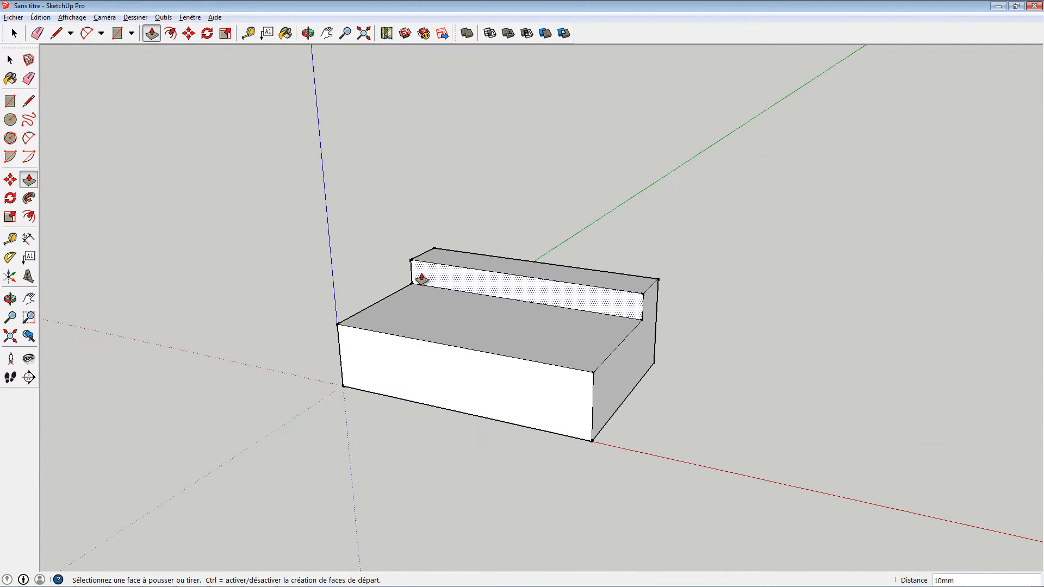
pyautogui.moveTo(514, 326); pyautogui.dragTo(522, 363, button='middle')
pyautogui.press('space')
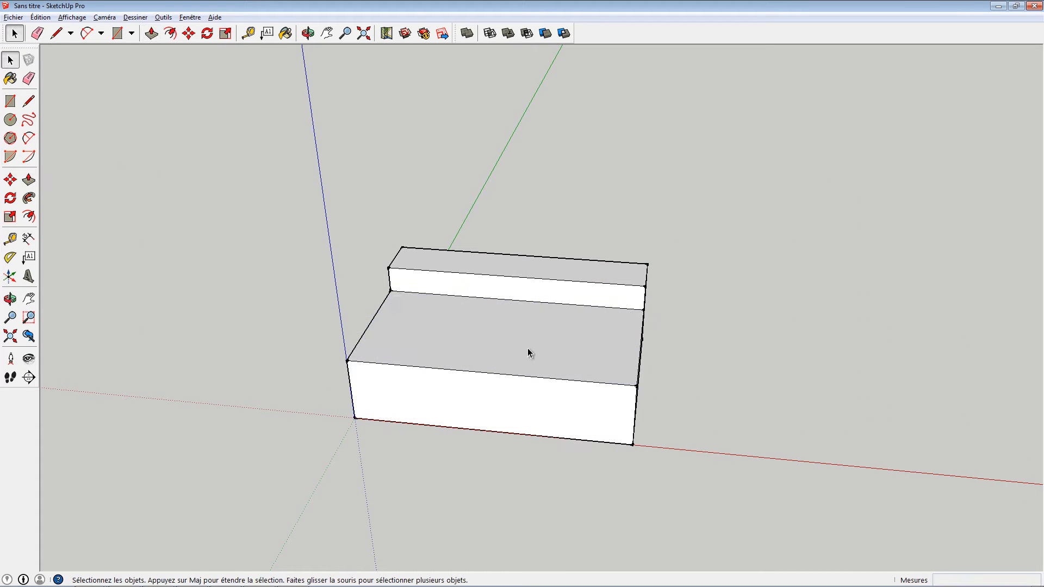
# - Offset the edges of the large lower top face inward by about 32 mm to form an inner rectangle
pyautogui.click(527, 357)
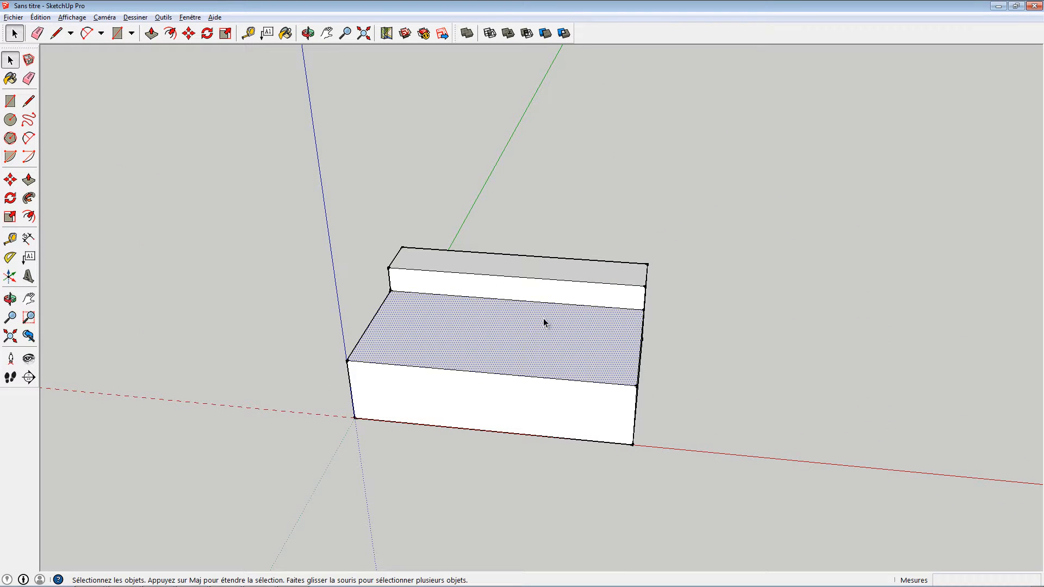
pyautogui.press('f')
pyautogui.click(616, 326)
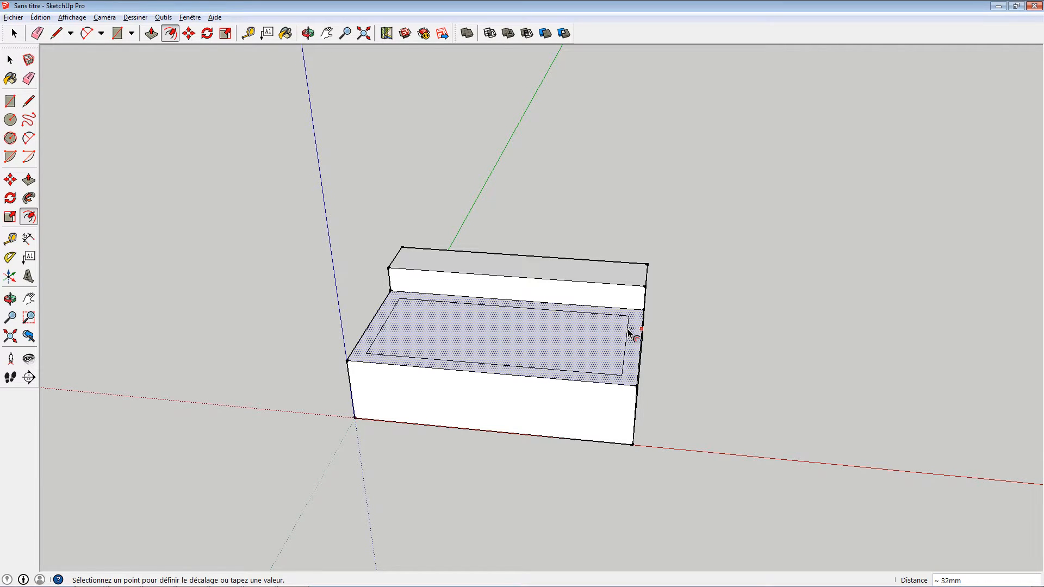
pyautogui.click(628, 329)
pyautogui.moveTo(622, 334); pyautogui.dragTo(573, 270, button='middle')
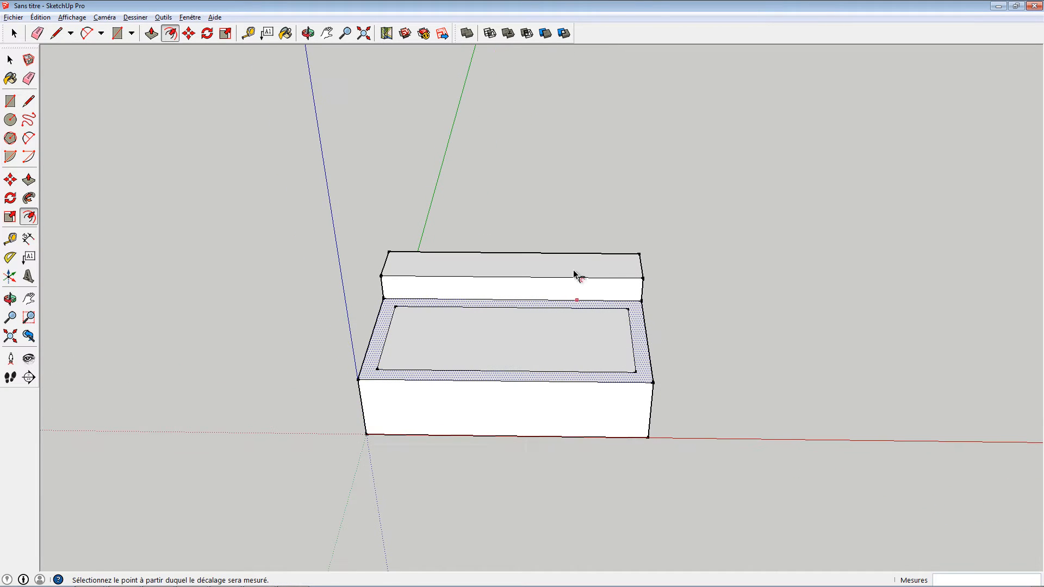
# - Push the inner rectangle down about 105 mm into the box to hollow out a basin
pyautogui.press('space')
pyautogui.click(542, 349)
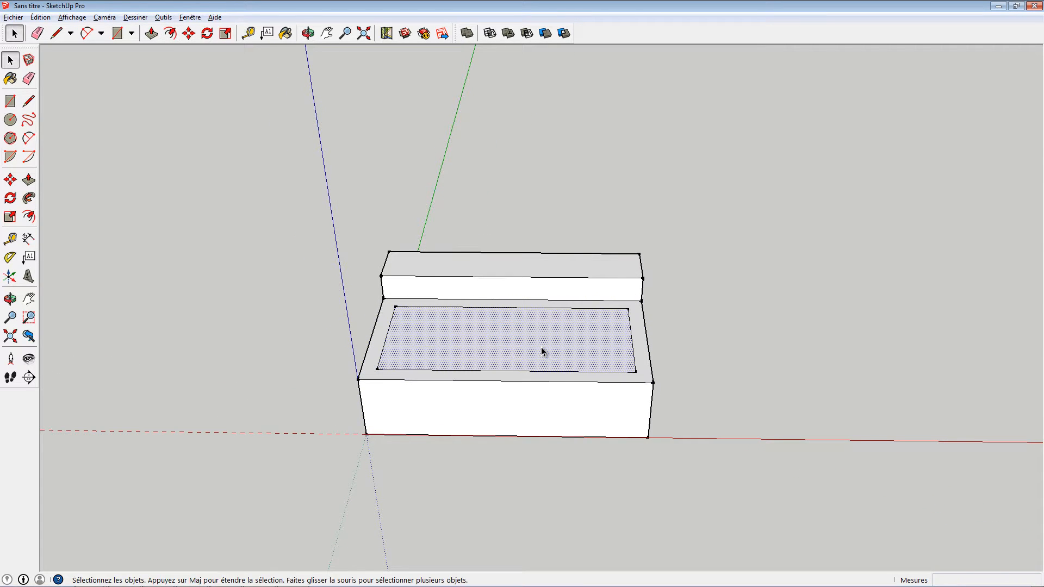
pyautogui.press('p')
pyautogui.click(542, 348)
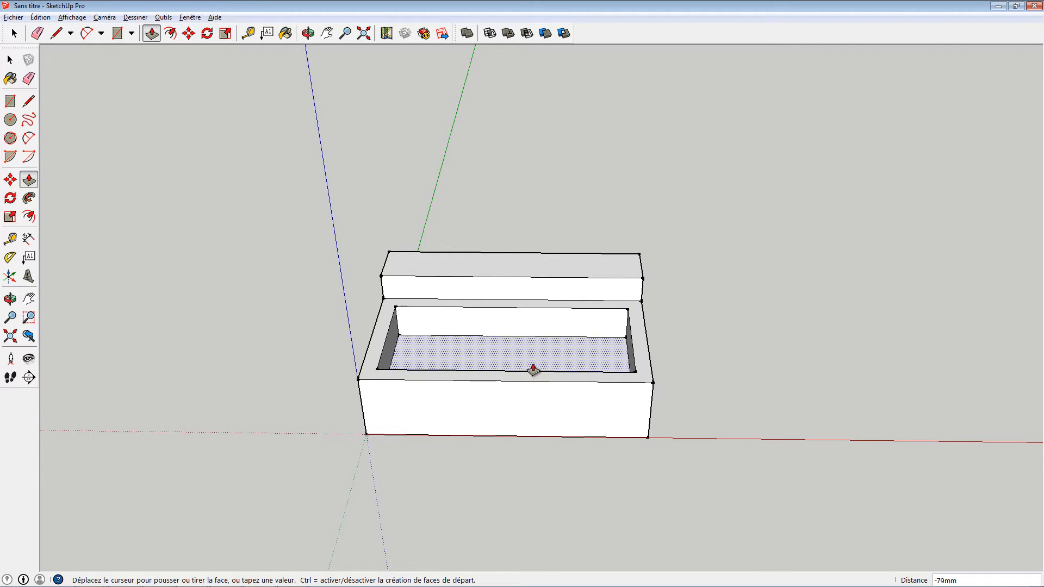
pyautogui.press('Escape')
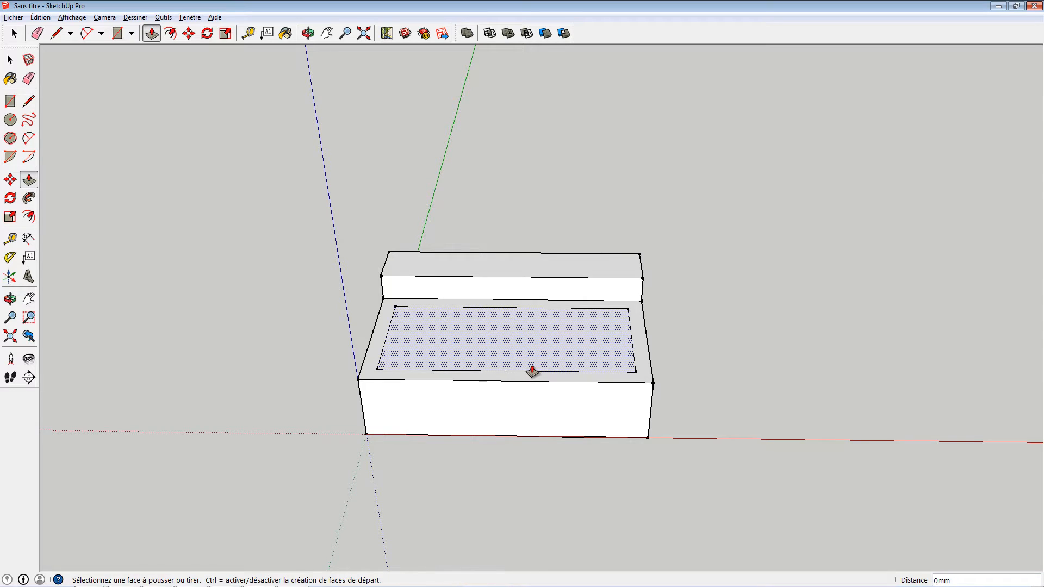
pyautogui.moveTo(531, 373); pyautogui.dragTo(500, 323, button='middle')
pyautogui.click(499, 324)
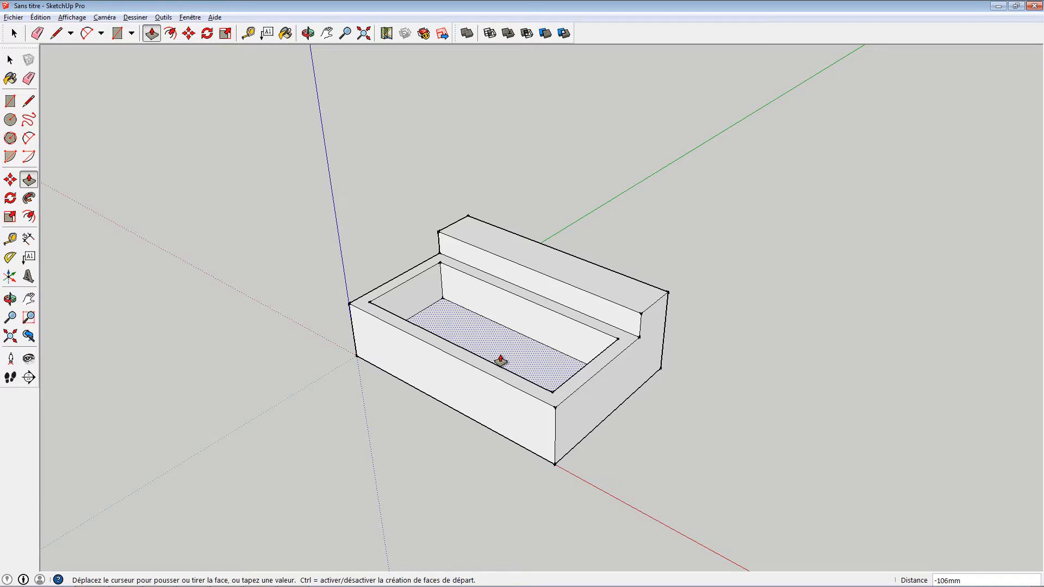
pyautogui.click(501, 361)
# - Draw a diagonal line about 583 mm long across the basin floor between two opposite corners
pyautogui.moveTo(515, 284); pyautogui.dragTo(478, 276, button='middle')
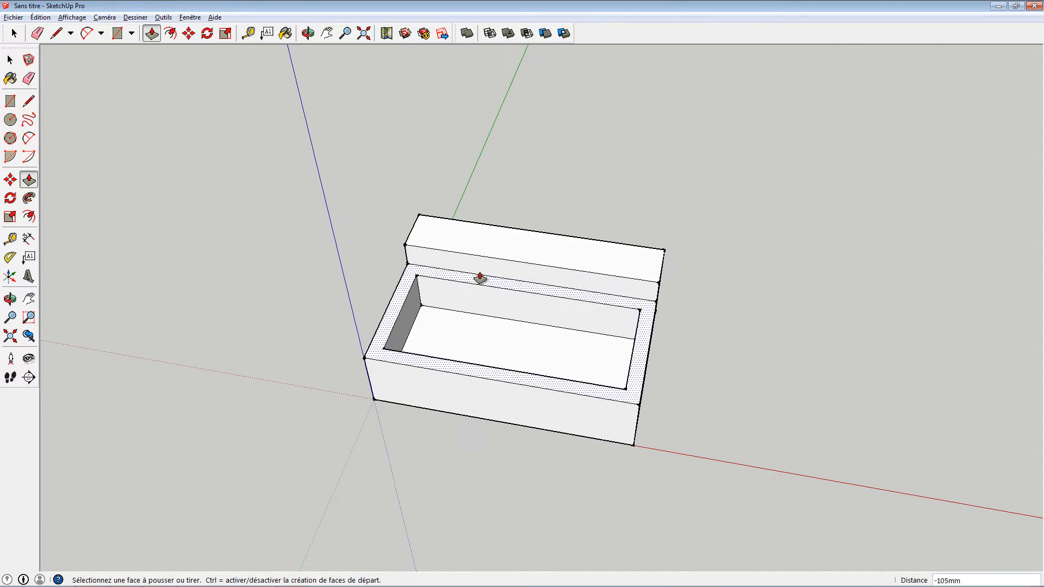
pyautogui.click(28, 101)
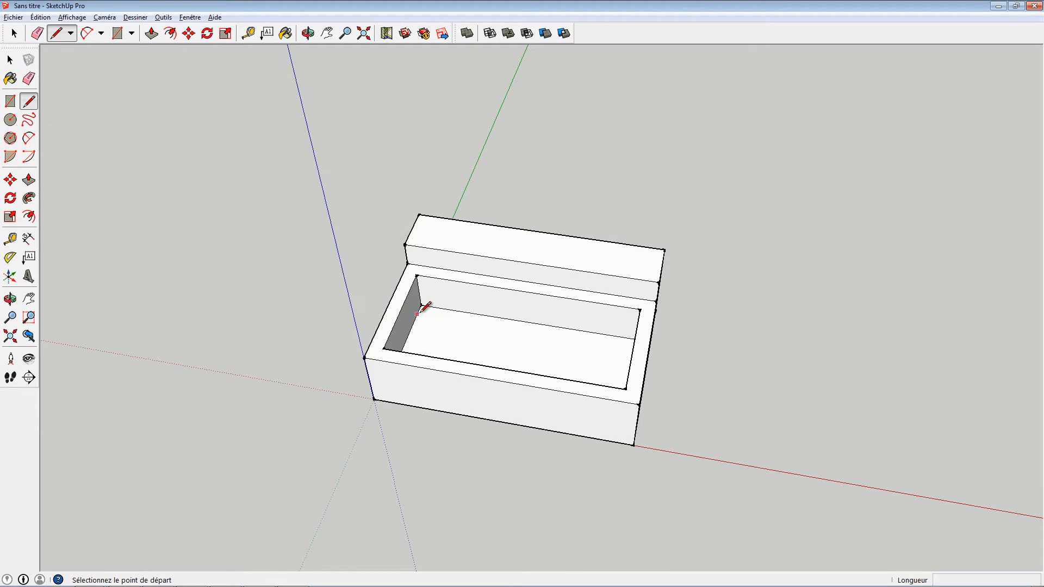
pyautogui.moveTo(425, 307); pyautogui.dragTo(462, 231, button='middle')
pyautogui.click(460, 234)
pyautogui.moveTo(516, 312); pyautogui.dragTo(627, 227, button='middle')
pyautogui.click(624, 230)
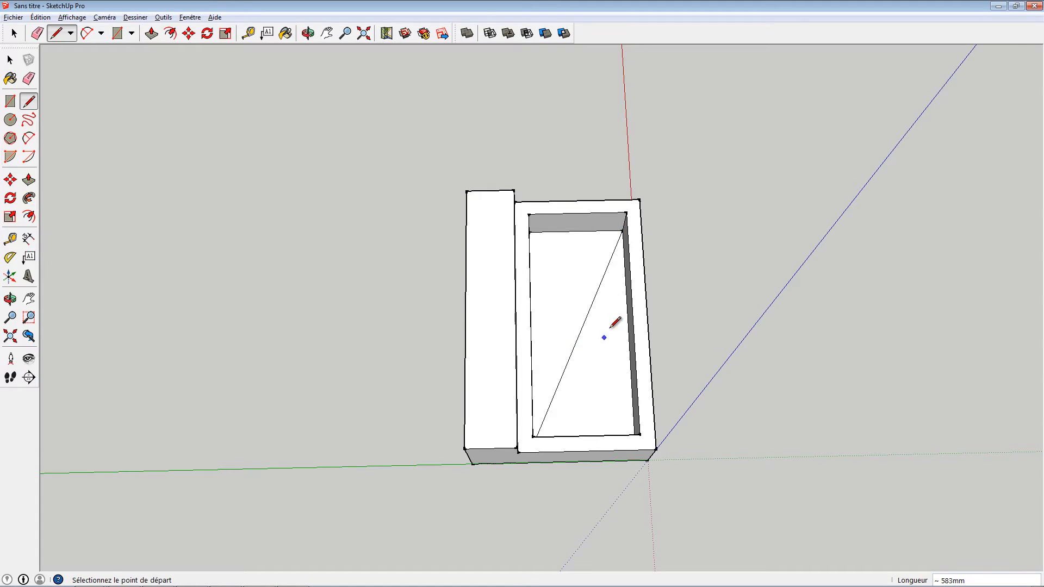
# - Draw the second diagonal, about 583 mm long, across the basin floor between the remaining opposite corners
pyautogui.moveTo(611, 327); pyautogui.dragTo(633, 275, button='middle')
pyautogui.click(615, 263)
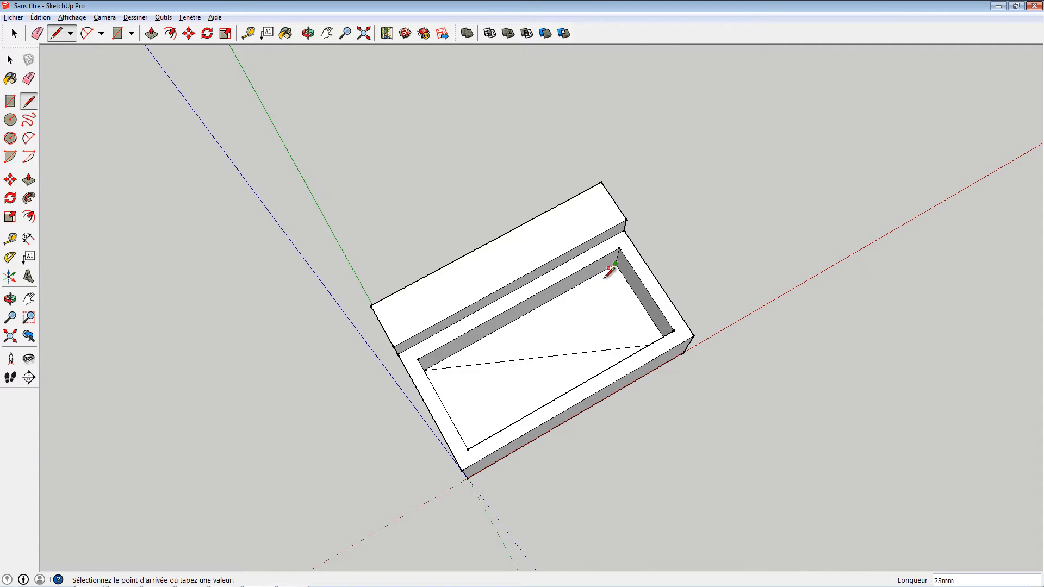
pyautogui.moveTo(497, 366); pyautogui.dragTo(443, 449, button='middle')
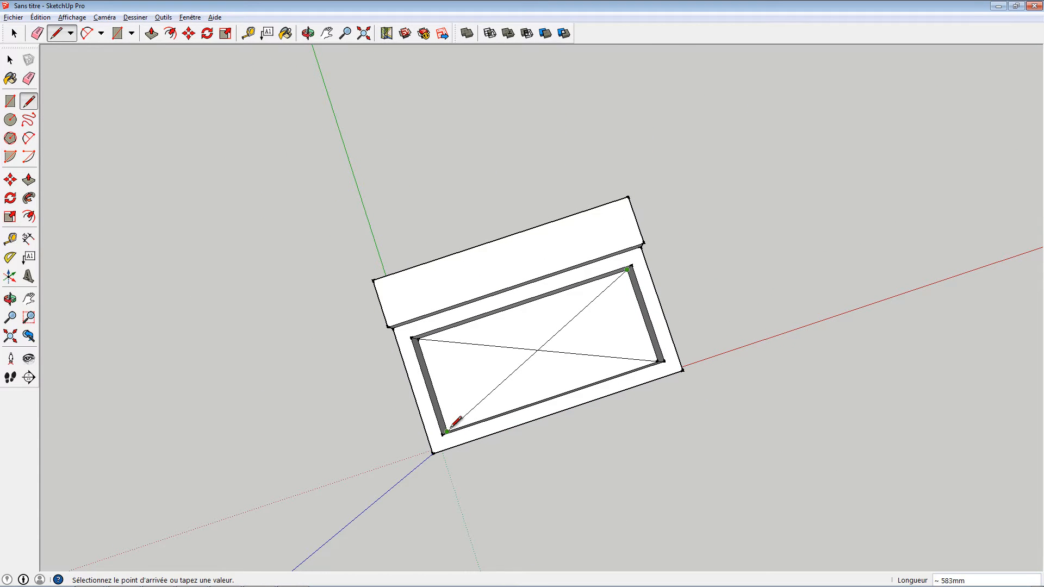
pyautogui.click(448, 431)
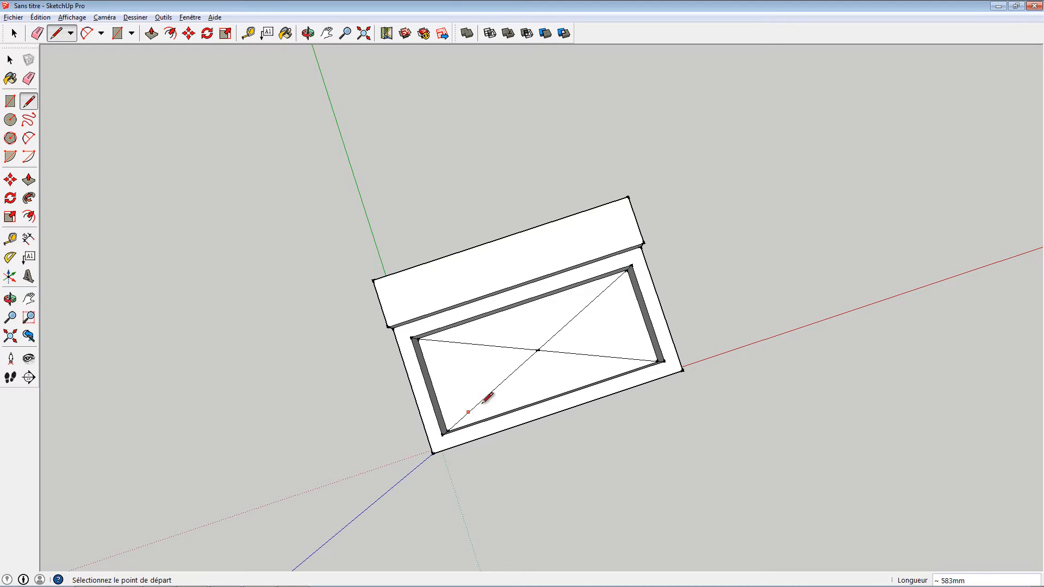
pyautogui.moveTo(482, 401); pyautogui.dragTo(530, 355, button='middle')
pyautogui.scroll(5, 530, 355)
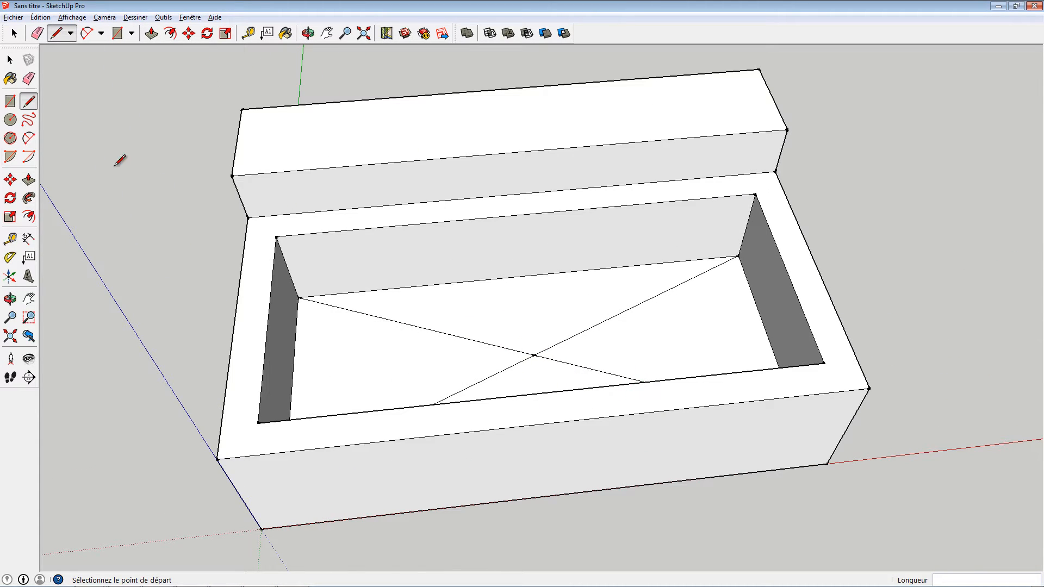
pyautogui.press('space')
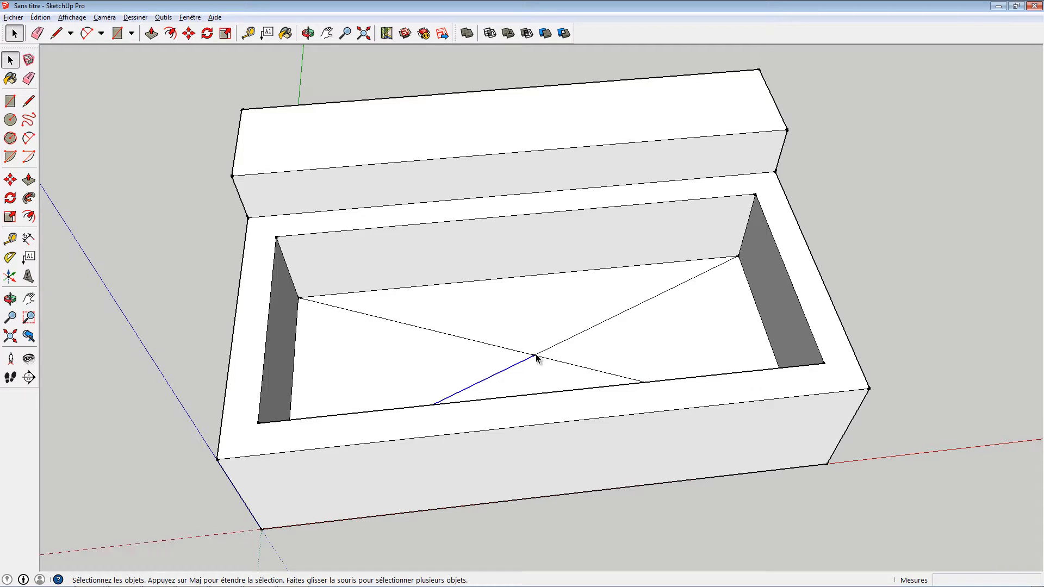
pyautogui.moveTo(536, 356); pyautogui.dragTo(489, 457, button='middle')
pyautogui.click(530, 347)
pyautogui.click(11, 120)
pyautogui.click(11, 119)
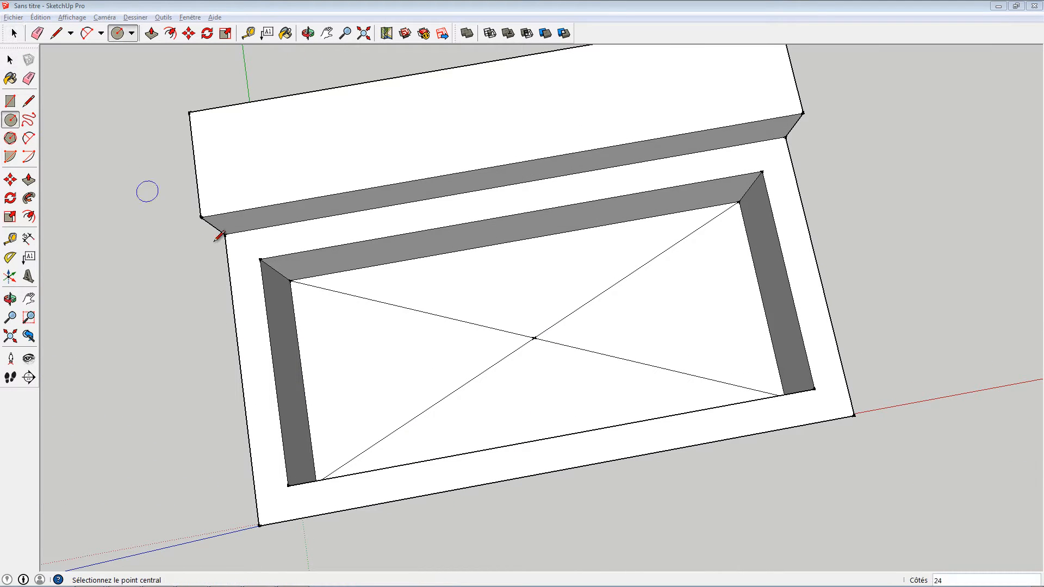
pyautogui.click(534, 338)
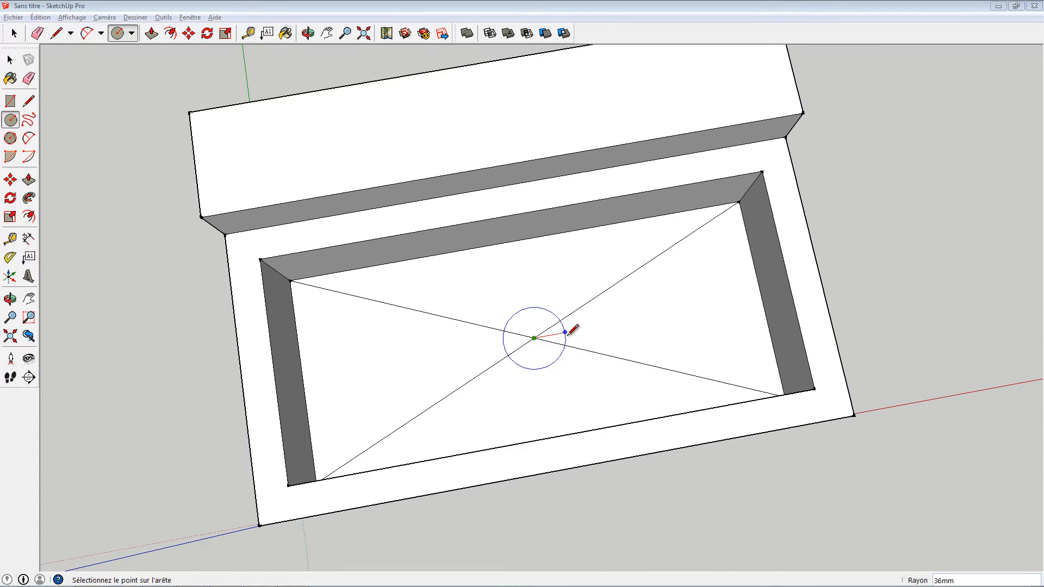
pyautogui.click(566, 333)
pyautogui.moveTo(566, 333)
pyautogui.mouseDown(button='middle')
pyautogui.moveTo(566, 310)
pyautogui.moveTo(539, 284)
pyautogui.moveTo(524, 318)
pyautogui.moveTo(454, 342)
pyautogui.mouseUp(button='middle')
pyautogui.hotkey('ctrl', 'z')
pyautogui.moveTo(463, 343); pyautogui.dragTo(513, 379, button='middle')
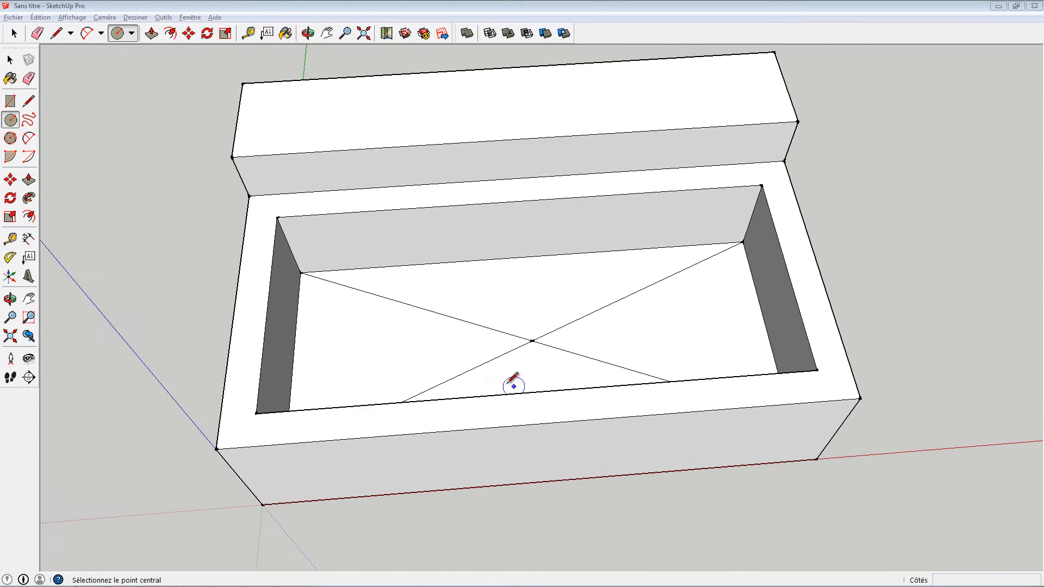
# - Select the entire basin geometry with its floor diagonals and make it a component named "lavabo"
pyautogui.press('space')
pyautogui.tripleClick(532, 373)
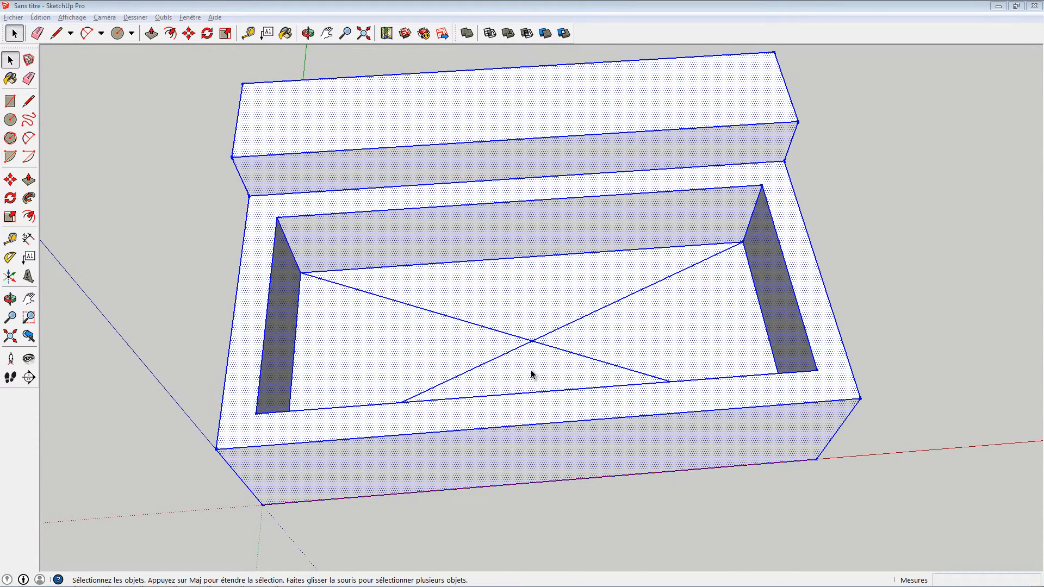
pyautogui.rightClick(506, 403)
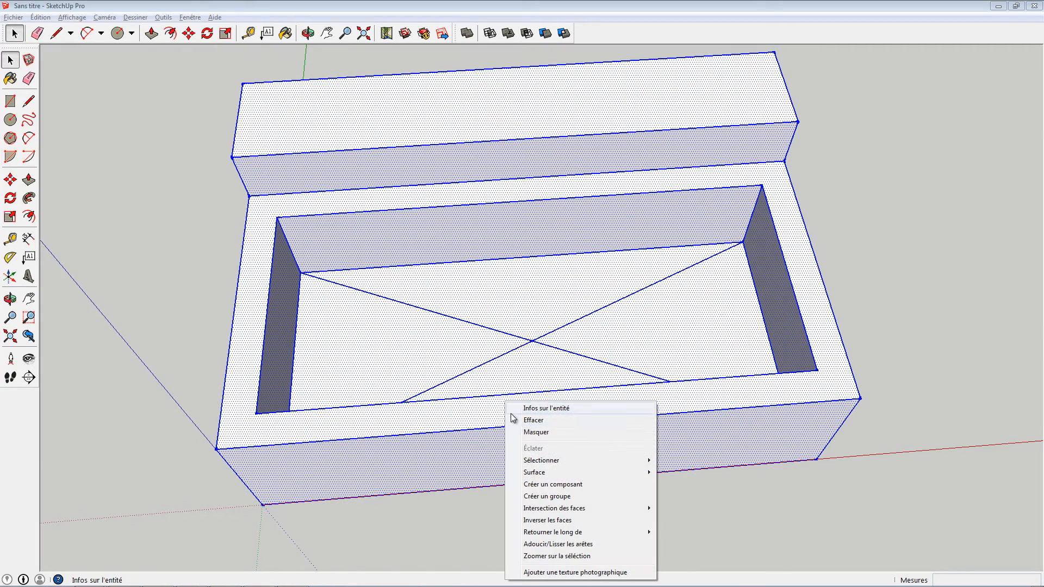
pyautogui.click(534, 486)
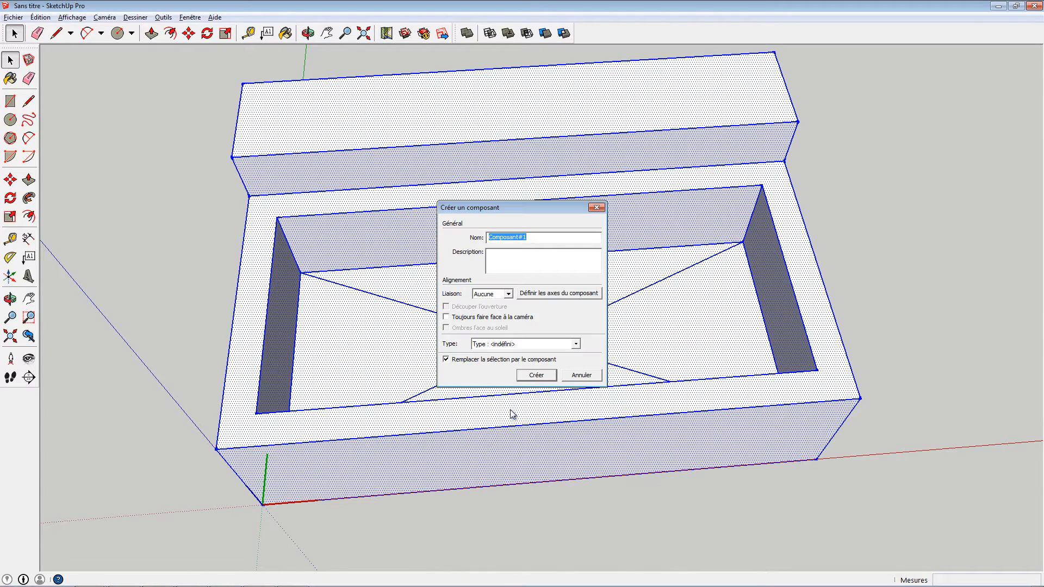
pyautogui.write('lavabo')
pyautogui.press('Return')
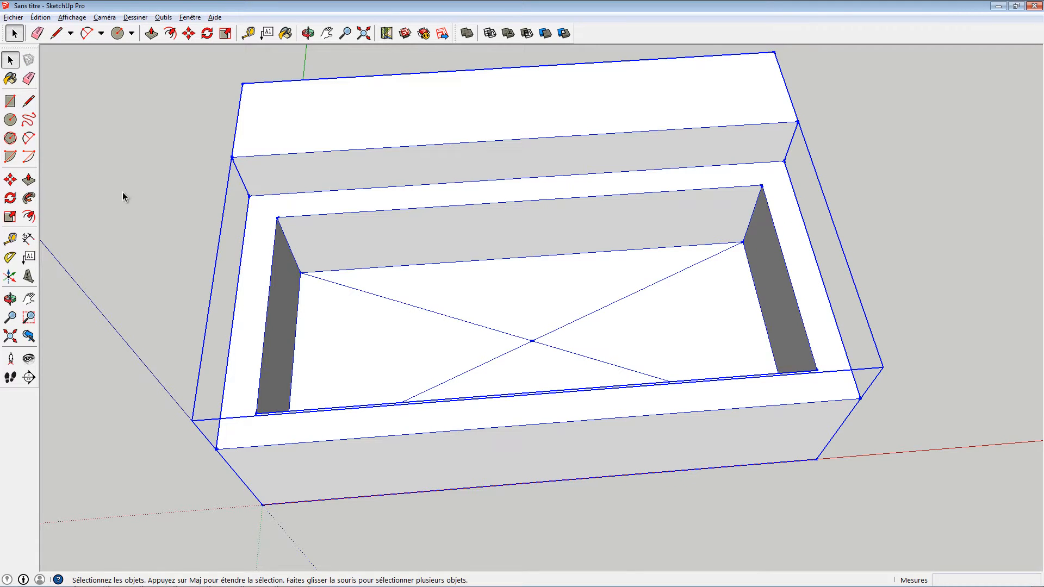
# - Draw a circle of about 34 mm radius on the basin floor, centred where the diagonals cross, outside the component
pyautogui.click(9, 121)
pyautogui.press('space')
pyautogui.click(536, 516)
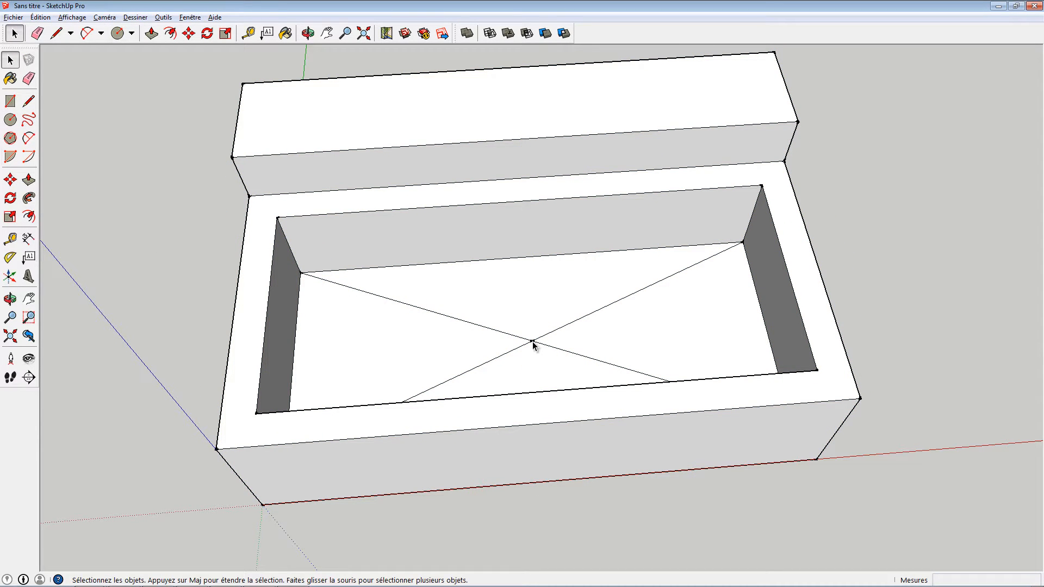
pyautogui.press('c')
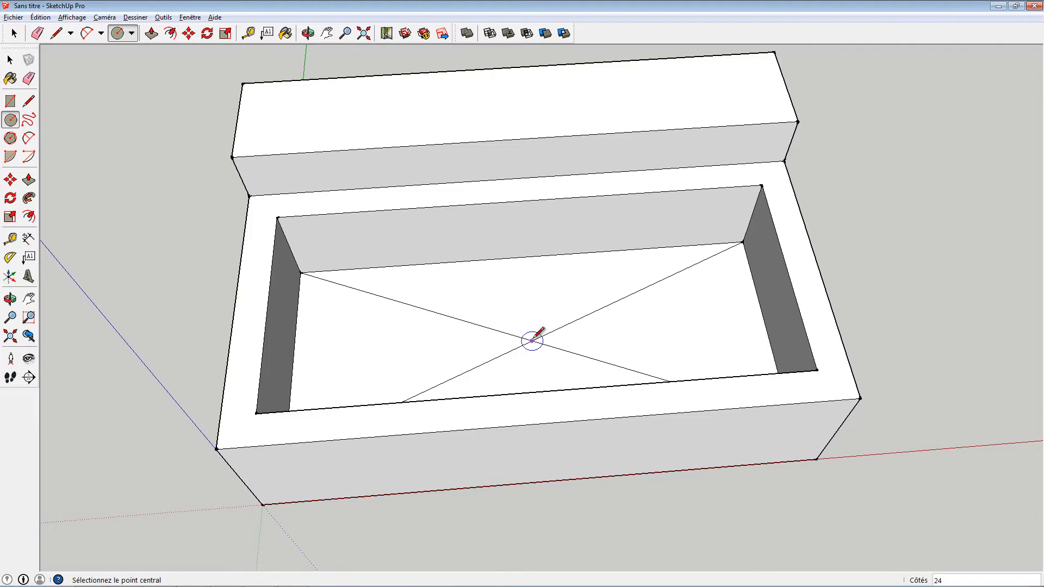
pyautogui.click(563, 338)
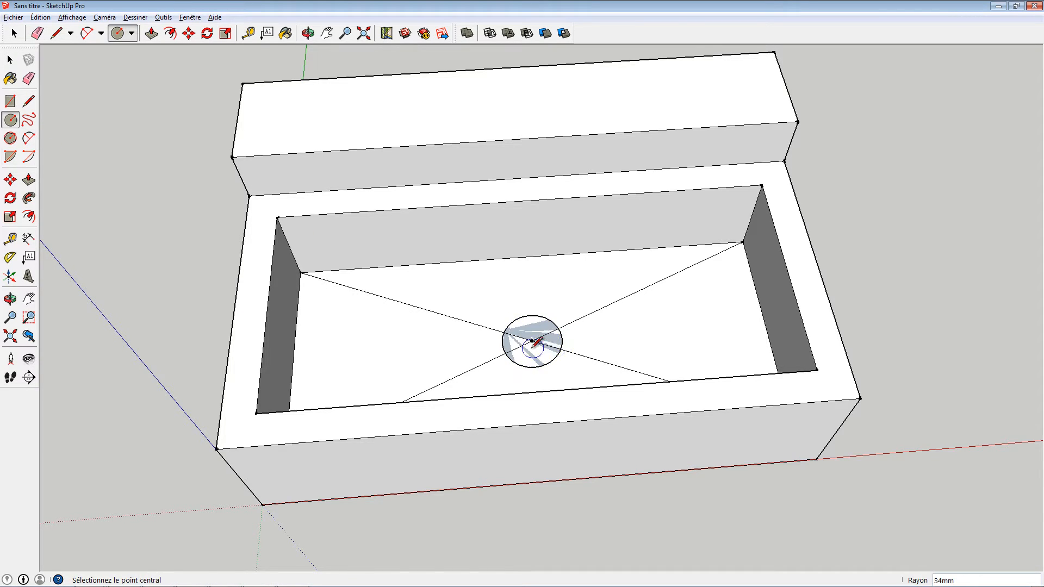
# - Raise the floor circle about 41 mm with Push/Pull to form a cylinder
pyautogui.moveTo(532, 340); pyautogui.dragTo(455, 457, button='middle')
pyautogui.press('space')
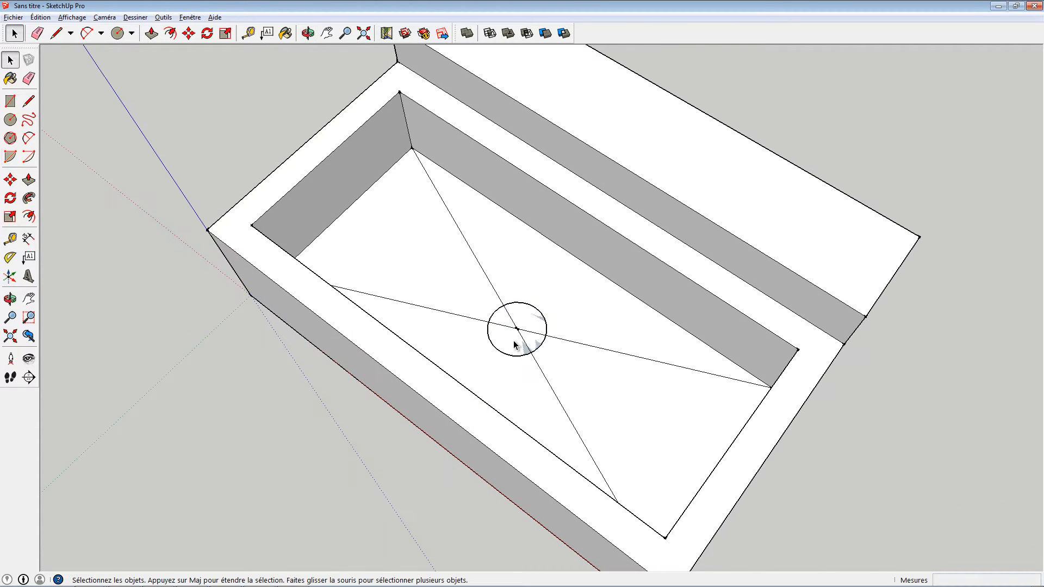
pyautogui.click(514, 344)
pyautogui.moveTo(516, 338); pyautogui.dragTo(470, 300, button='middle')
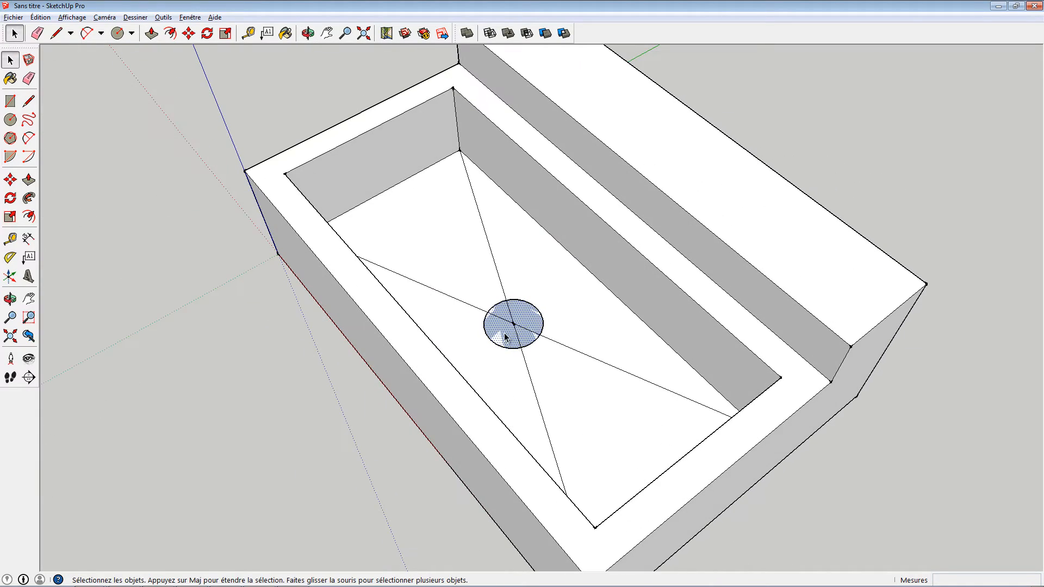
pyautogui.press('p')
pyautogui.click(521, 333)
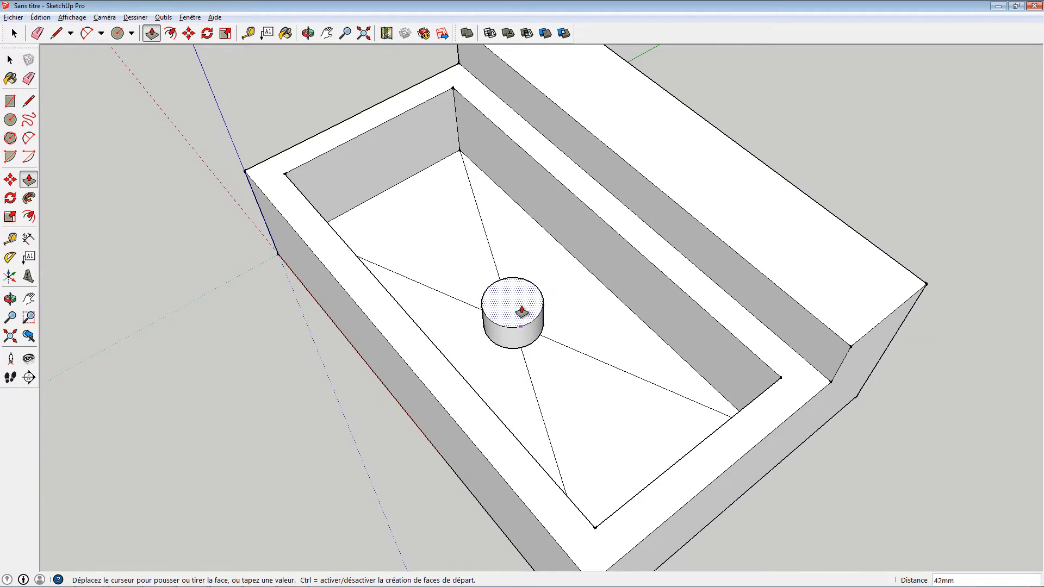
pyautogui.click(521, 311)
# - Select the whole cylinder and make it a component named "trou"
pyautogui.moveTo(529, 357); pyautogui.dragTo(529, 453, button='middle')
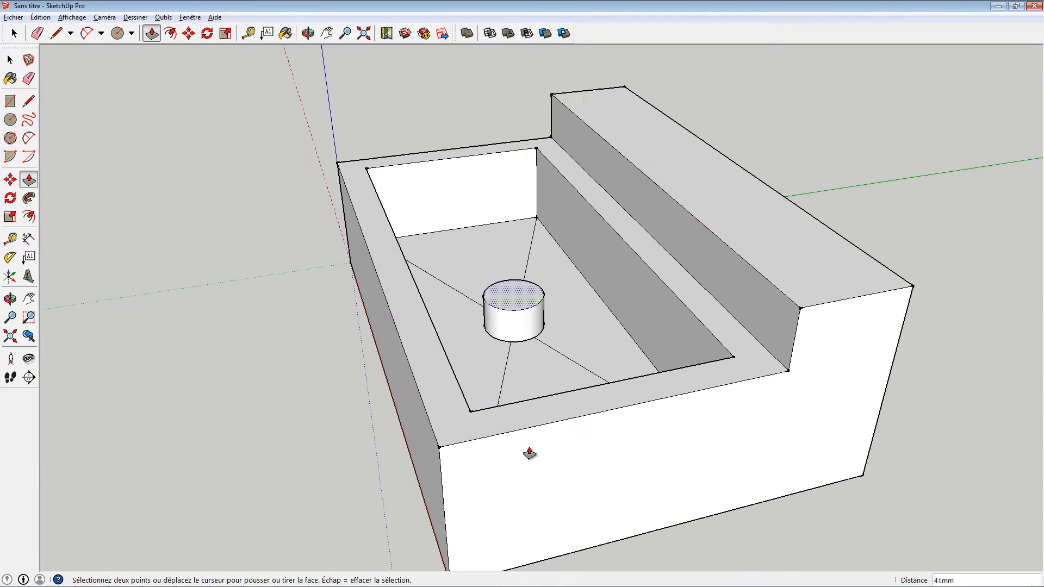
pyautogui.moveTo(517, 341); pyautogui.dragTo(558, 318, button='middle')
pyautogui.click(553, 319)
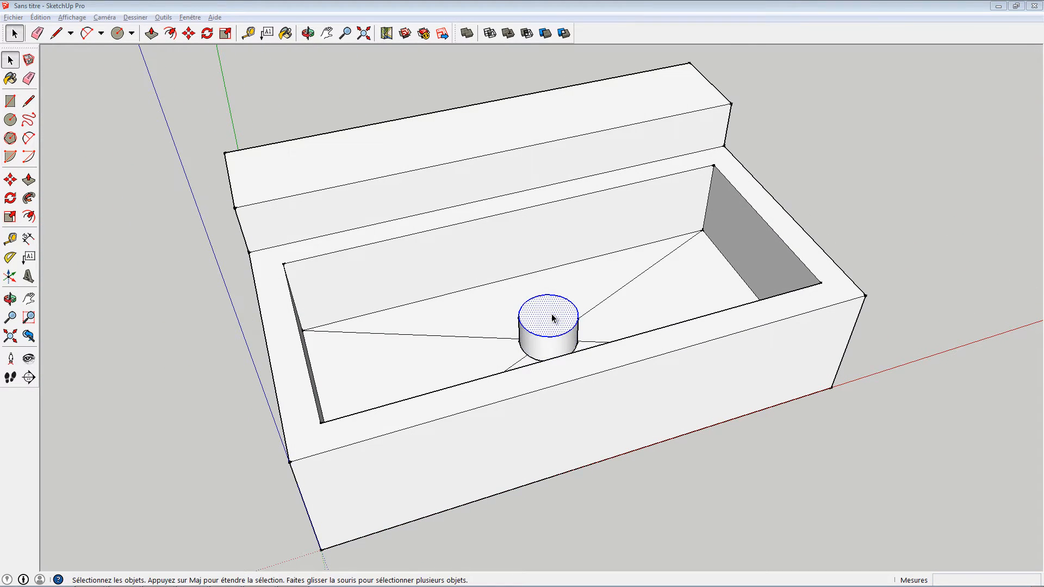
pyautogui.rightClick(556, 319)
pyautogui.click(587, 398)
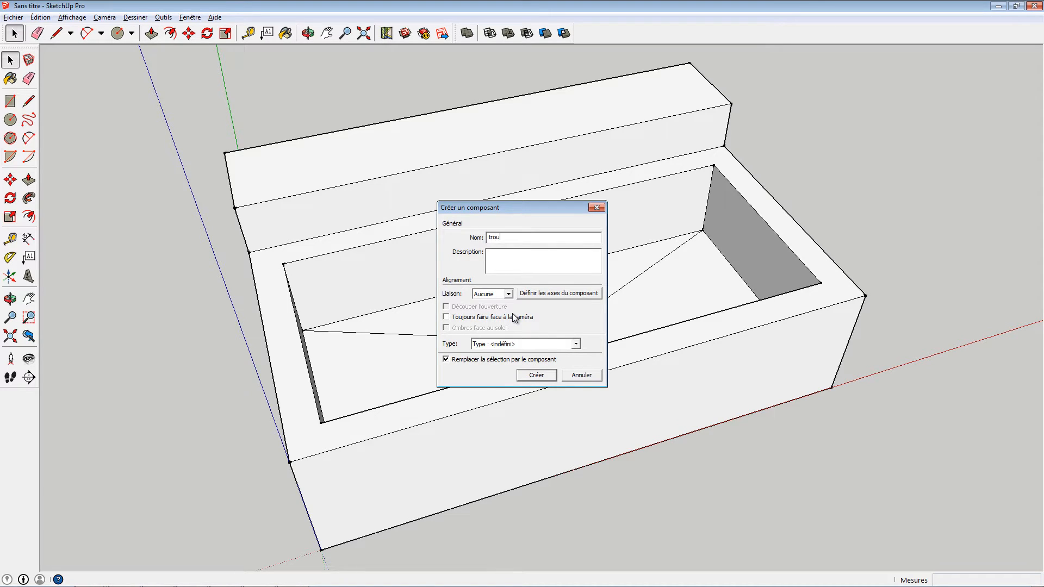
pyautogui.press('Return')
# - Turn on the Transparence face style so the cylinder can be seen from beneath the basin
pyautogui.moveTo(487, 327); pyautogui.dragTo(534, 324, button='middle')
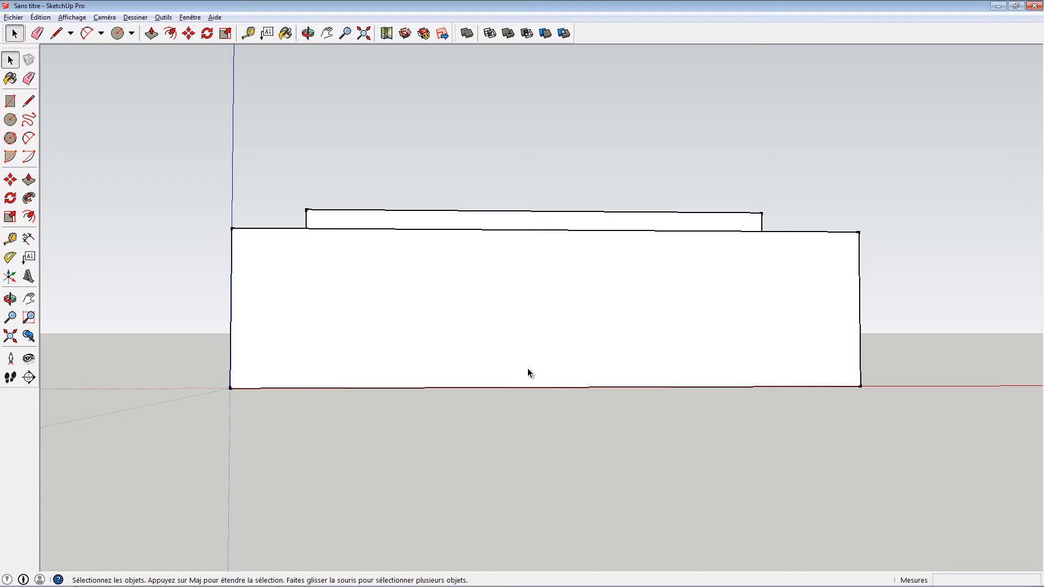
pyautogui.moveTo(528, 370); pyautogui.dragTo(523, 294, button='middle')
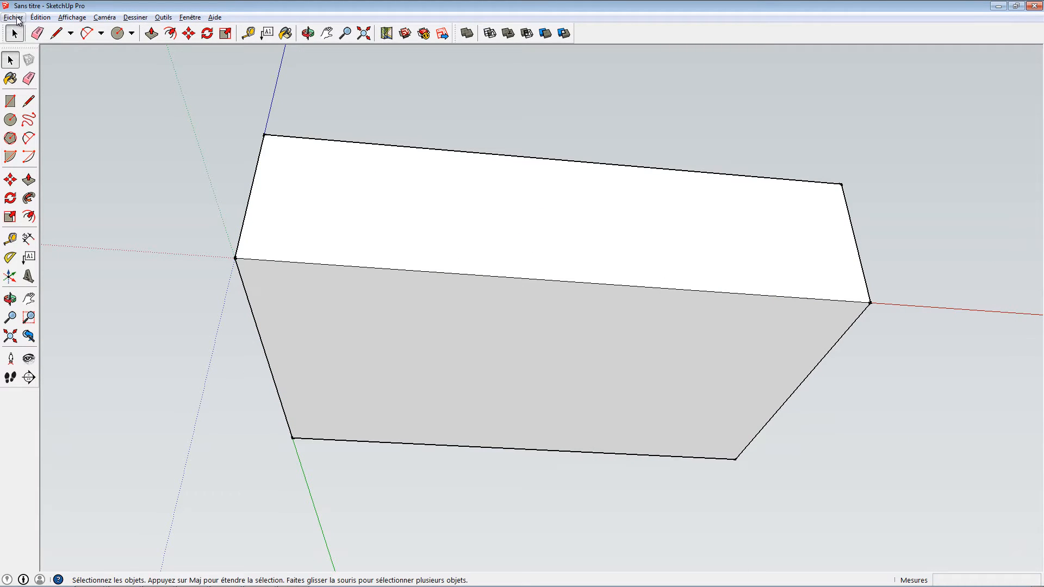
pyautogui.click(73, 18)
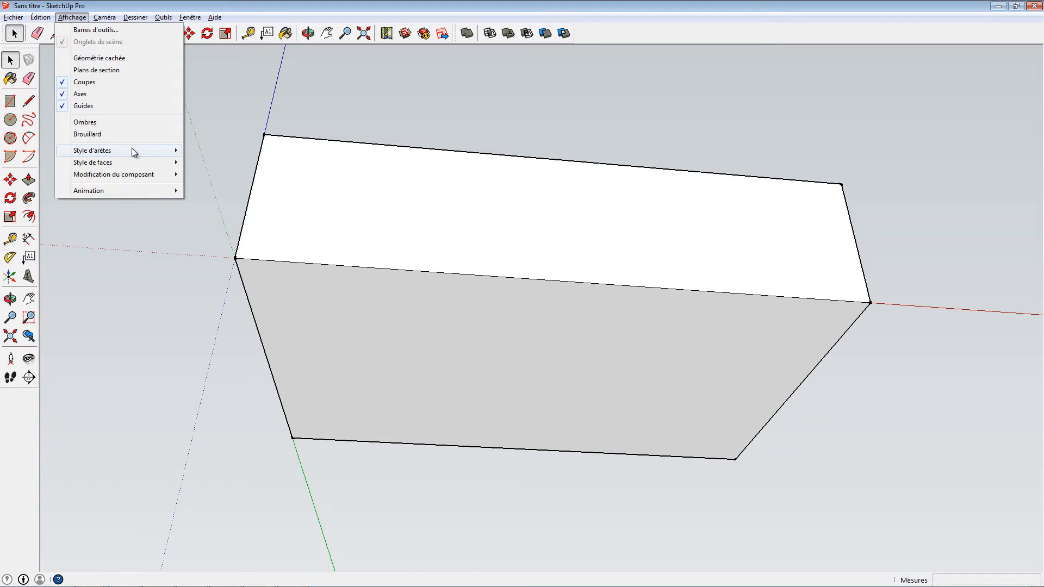
pyautogui.moveTo(136, 165)
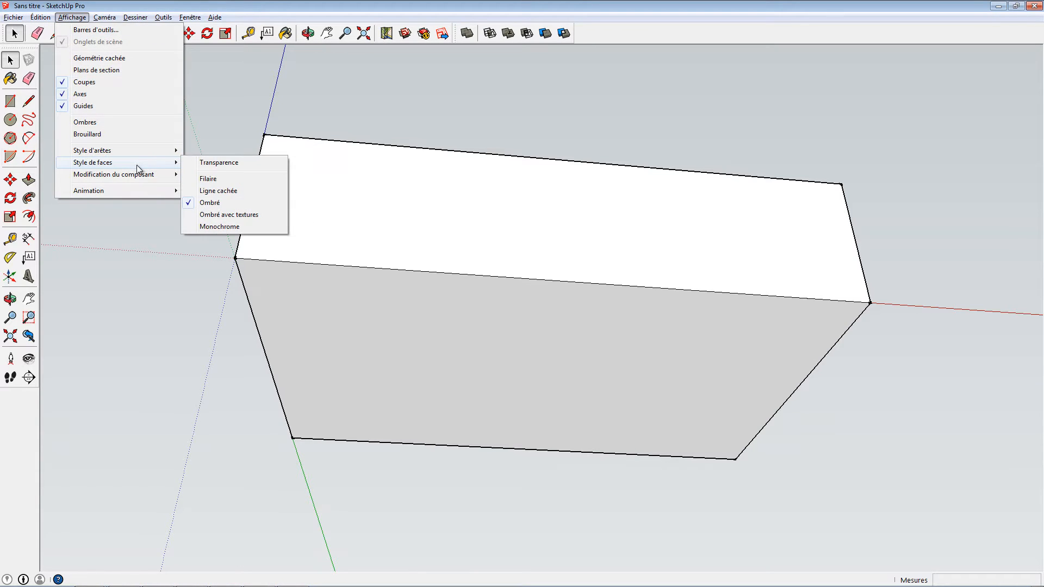
pyautogui.click(236, 166)
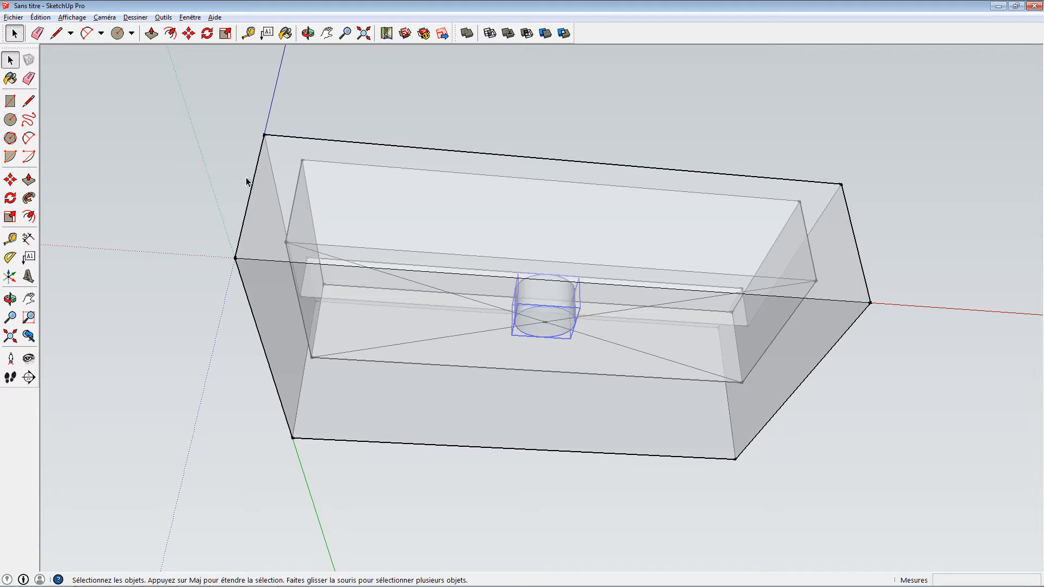
# - Open the cylinder component for editing and extend its underside about 90 mm downward with Push/Pull, through the basin's bottom
pyautogui.moveTo(249, 180); pyautogui.dragTo(488, 536, button='middle')
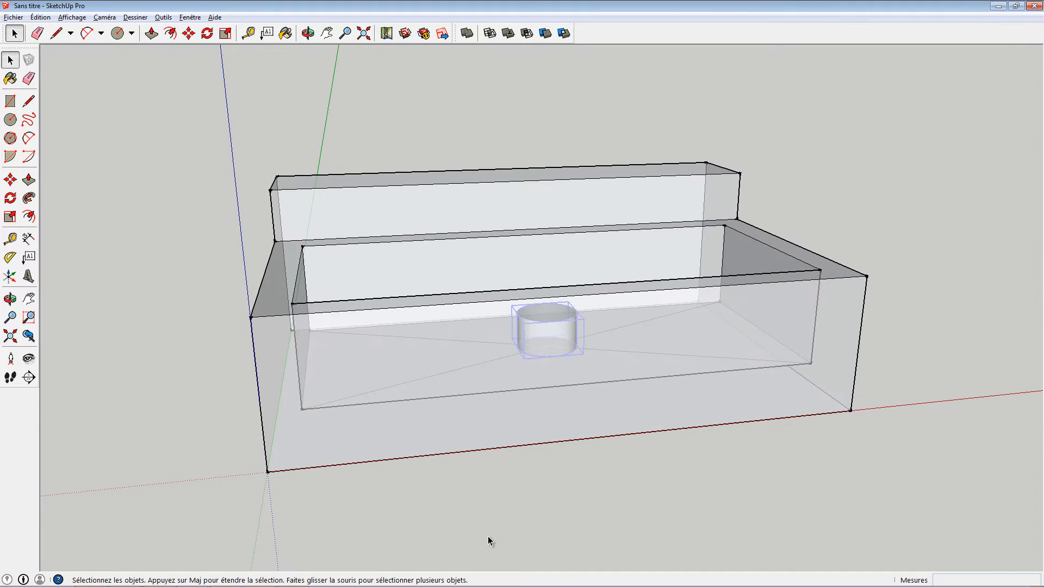
pyautogui.moveTo(480, 326); pyautogui.dragTo(325, 324, button='middle')
pyautogui.click(544, 321)
pyautogui.click(28, 179)
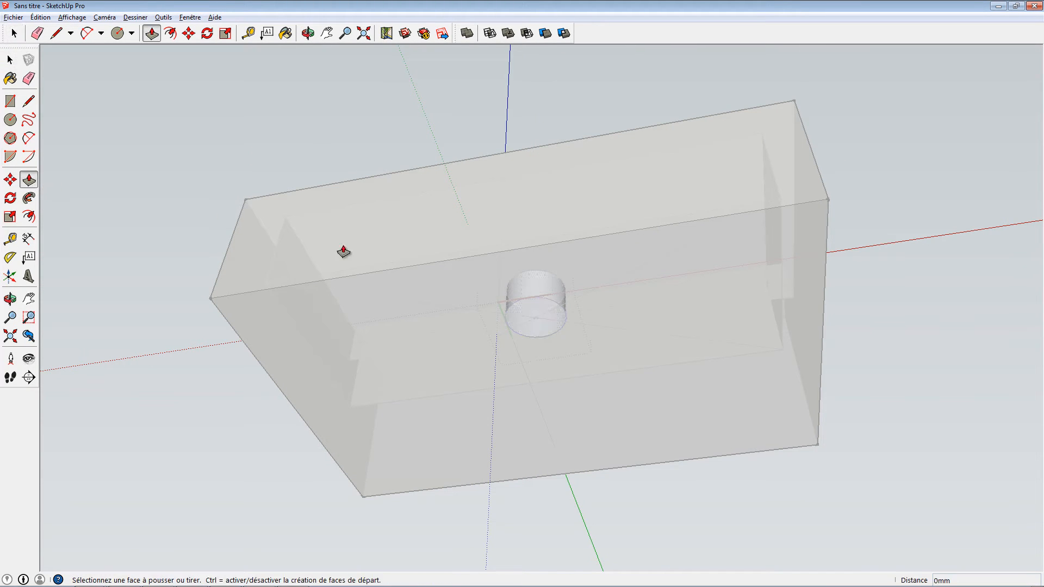
pyautogui.click(537, 325)
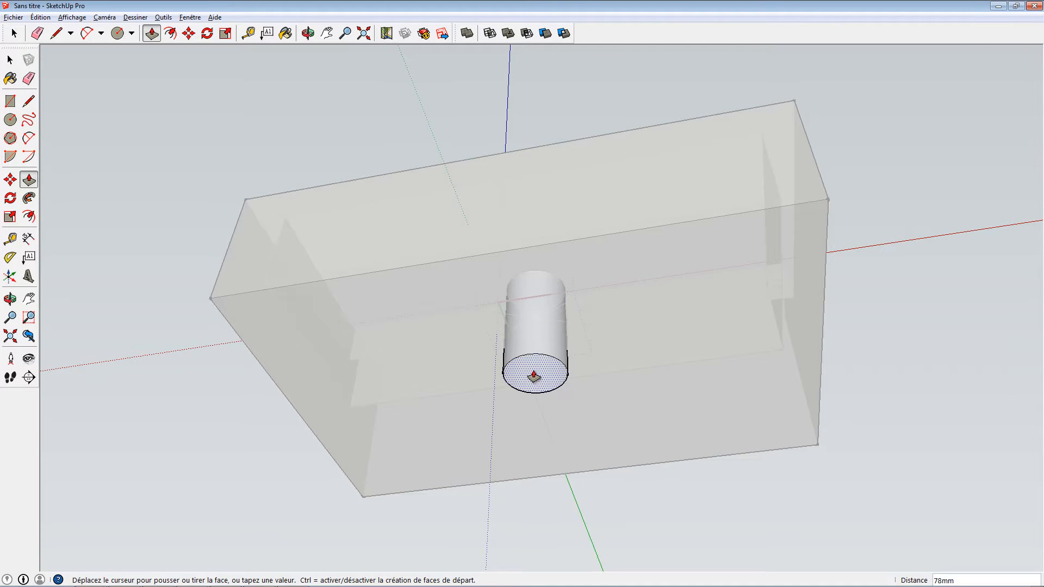
pyautogui.click(534, 387)
pyautogui.moveTo(533, 359)
pyautogui.mouseDown(button='middle')
pyautogui.moveTo(534, 315)
pyautogui.moveTo(517, 326)
pyautogui.moveTo(506, 436)
pyautogui.moveTo(538, 317)
pyautogui.moveTo(560, 350)
pyautogui.moveTo(549, 348)
pyautogui.mouseUp(button='middle')
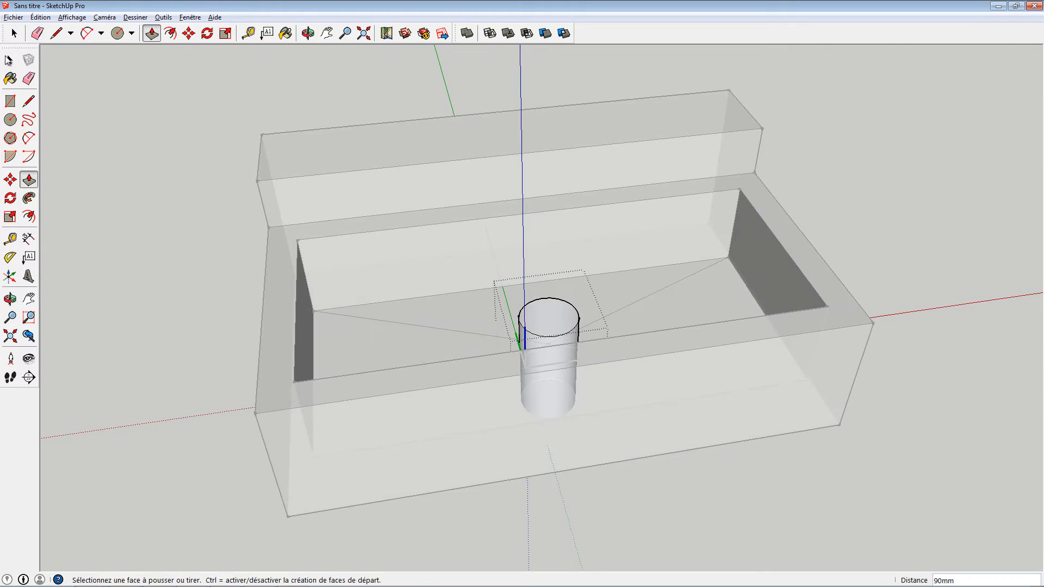
# - Turn off the Transparence face style and leave the cylinder component's editing mode
pyautogui.press('space')
pyautogui.moveTo(394, 302); pyautogui.dragTo(337, 283, button='middle')
pyautogui.click(72, 17)
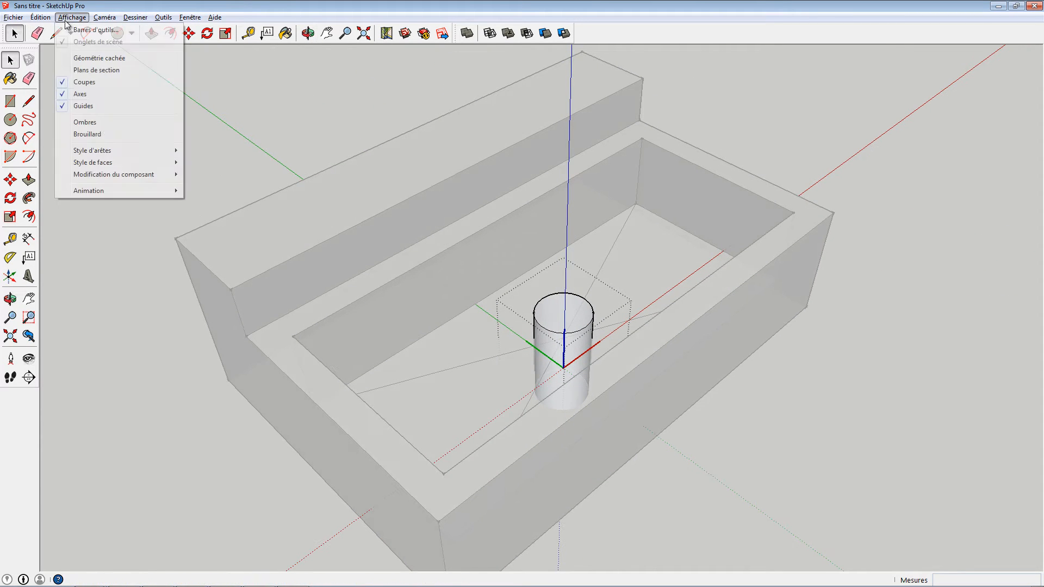
pyautogui.moveTo(120, 162)
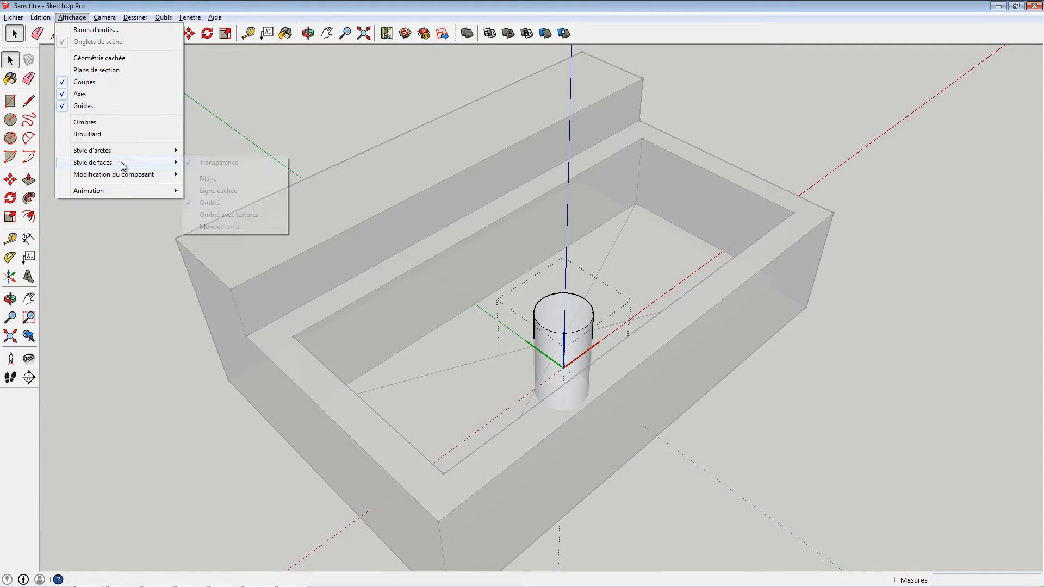
pyautogui.click(241, 164)
pyautogui.moveTo(450, 359); pyautogui.dragTo(403, 334, button='middle')
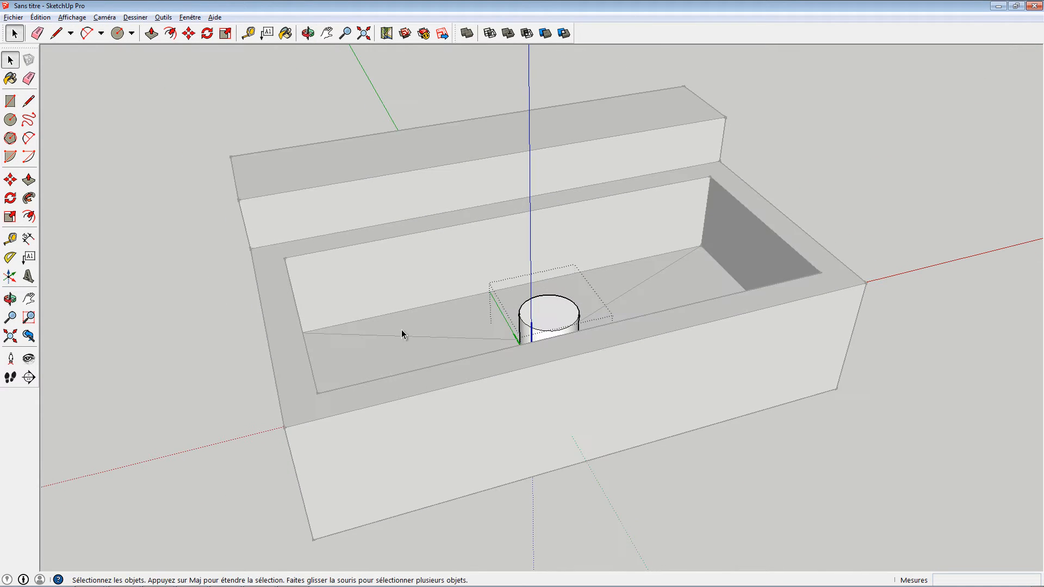
pyautogui.moveTo(452, 459); pyautogui.dragTo(483, 533, button='middle')
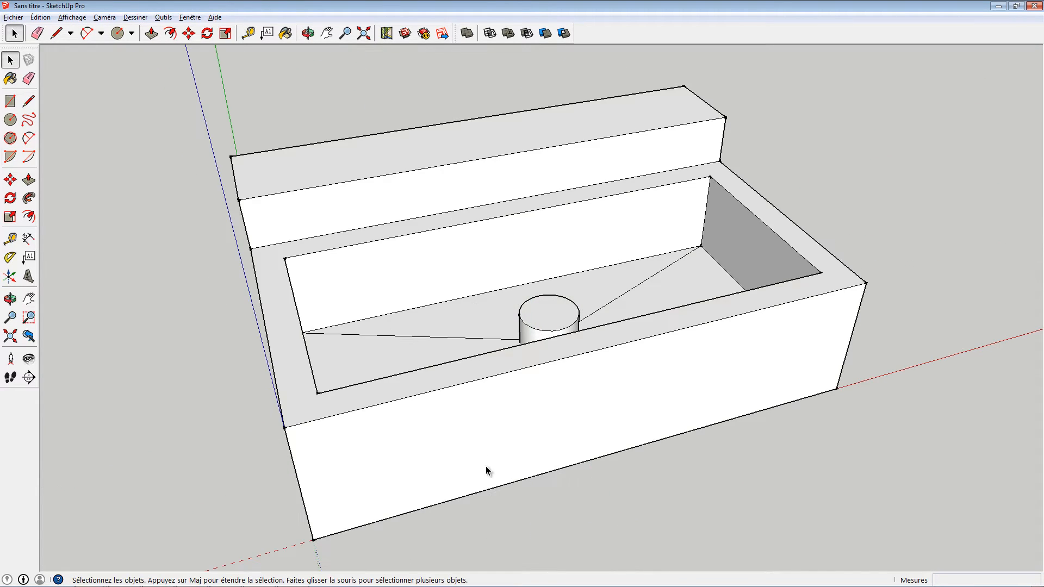
pyautogui.moveTo(487, 471); pyautogui.dragTo(507, 329, button='middle')
pyautogui.scroll(5, 550, 317)
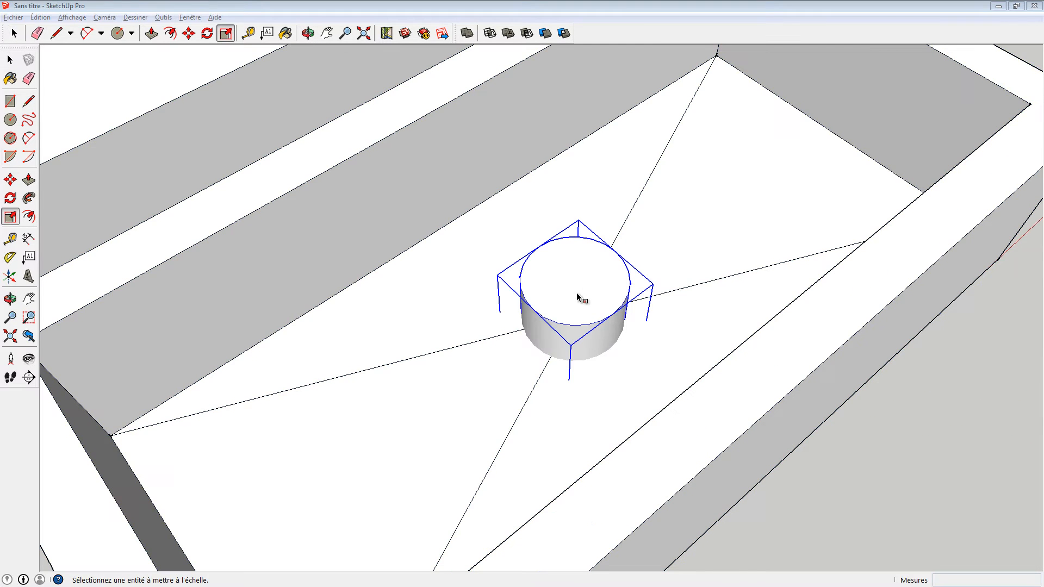
# - Trim the basin with the cylinder component using the Trim solid tool to cut the drain hole through its bottom
pyautogui.press('s')
pyautogui.click(548, 34)
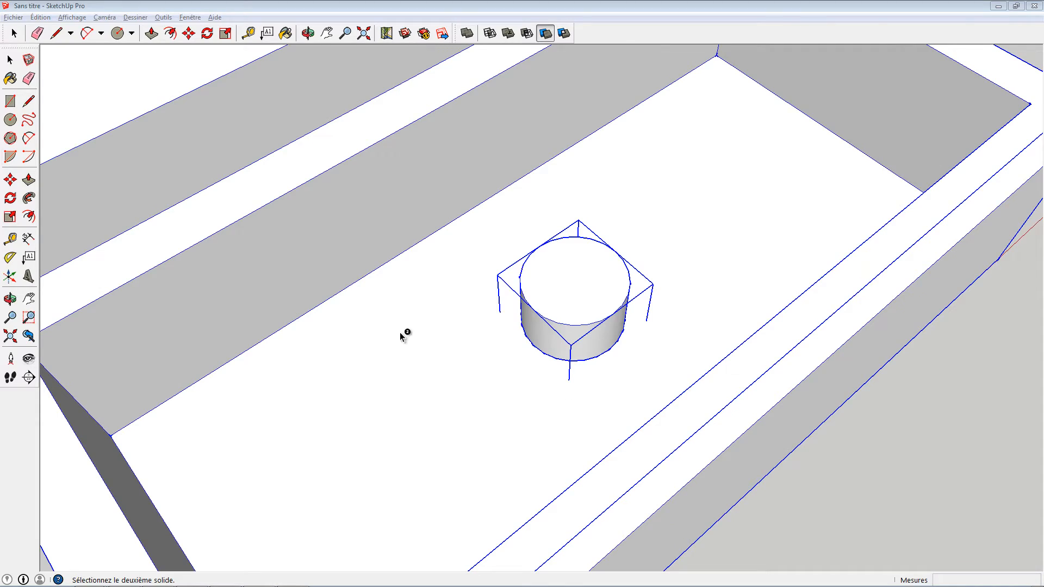
pyautogui.press('space')
# - Open the cylinder component for editing from beneath the basin and delete its underside face, side wall and lower circular edge
pyautogui.moveTo(574, 368)
pyautogui.mouseDown(button='middle')
pyautogui.moveTo(492, 172)
pyautogui.moveTo(567, 286)
pyautogui.moveTo(576, 531)
pyautogui.moveTo(585, 259)
pyautogui.moveTo(571, 426)
pyautogui.moveTo(592, 310)
pyautogui.moveTo(561, 355)
pyautogui.moveTo(572, 383)
pyautogui.mouseUp(button='middle')
pyautogui.click(545, 438)
pyautogui.click(574, 360)
pyautogui.click(573, 383)
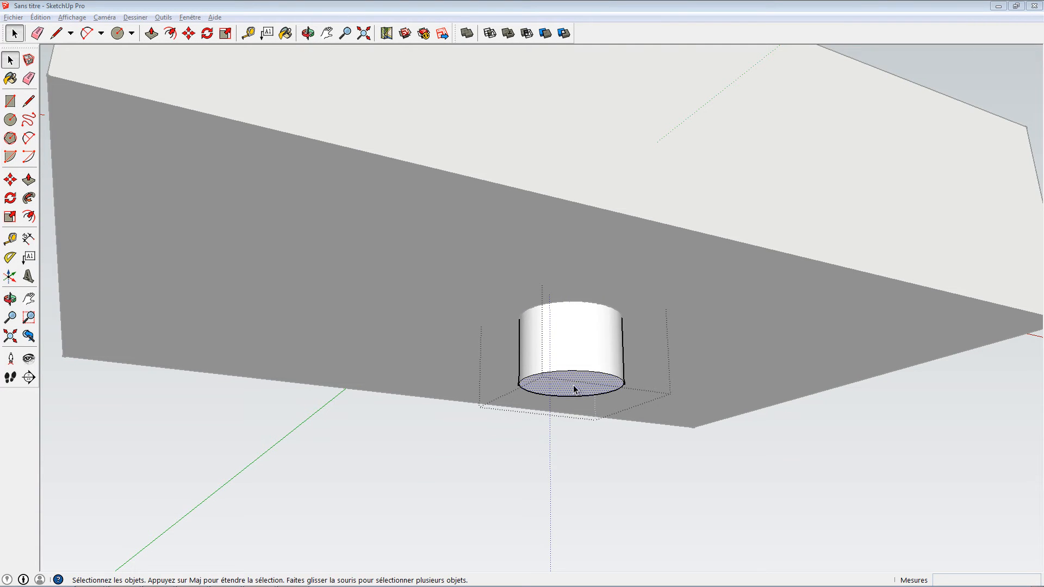
pyautogui.press('Delete')
pyautogui.click(585, 351)
pyautogui.press('Delete')
pyautogui.click(579, 372)
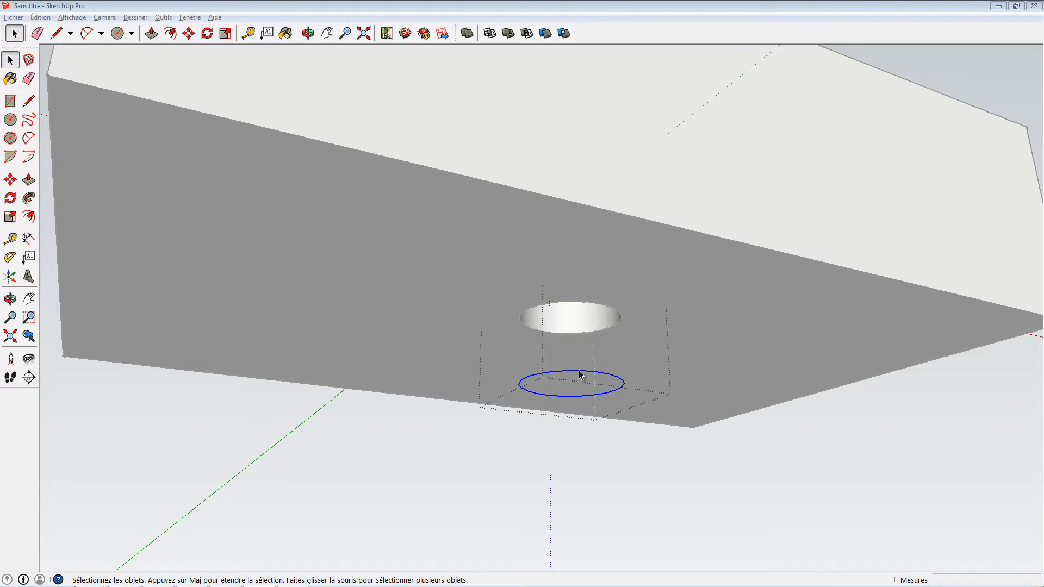
pyautogui.press('Delete')
# - Scale the remaining top disc up uniformly about its centre so that it is wider than the drain hole
pyautogui.moveTo(579, 372); pyautogui.dragTo(568, 318, button='middle')
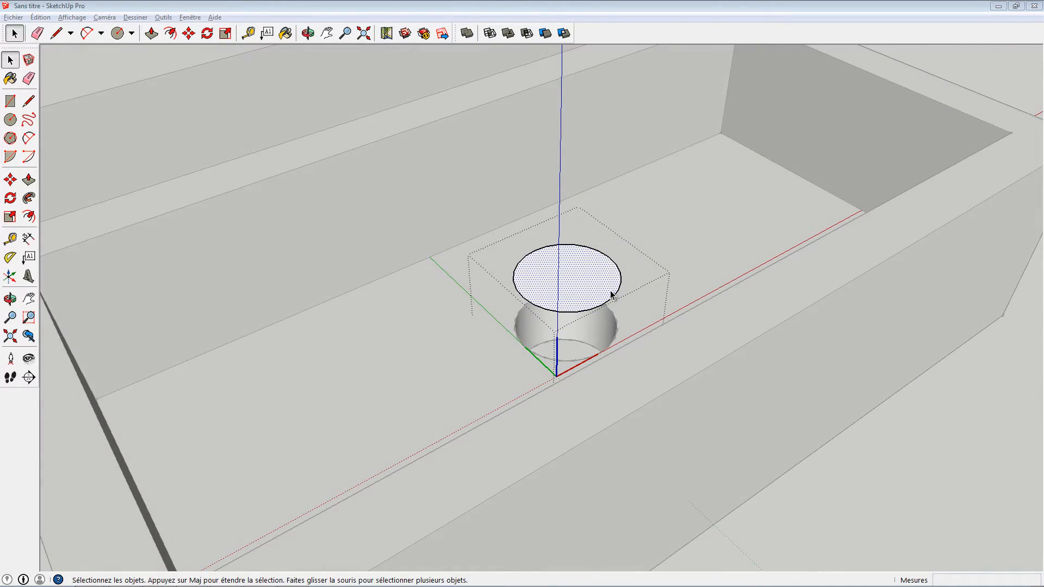
pyautogui.press('s')
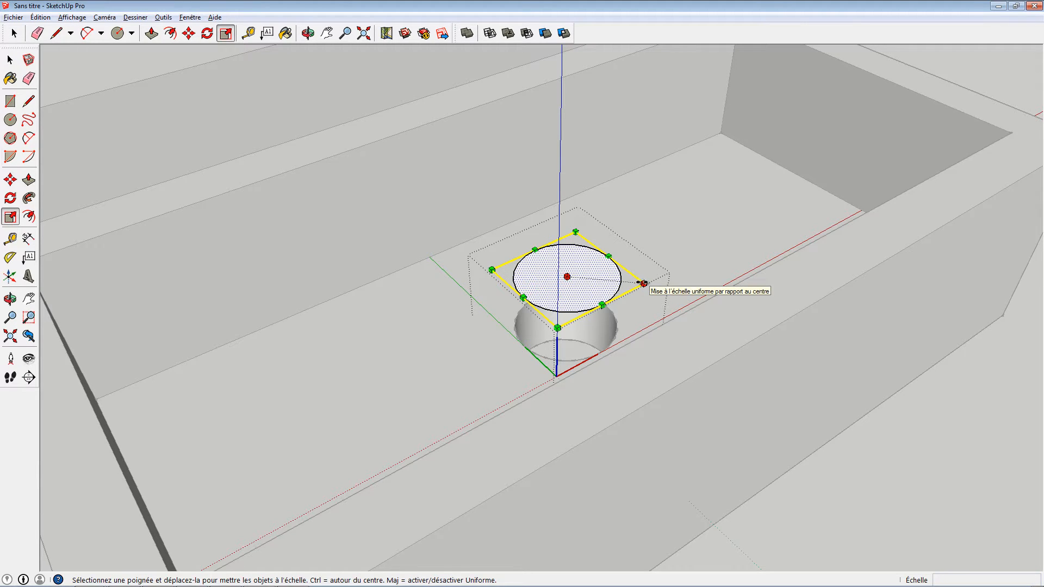
pyautogui.moveTo(644, 284); pyautogui.dragTo(673, 286)
pyautogui.moveTo(595, 300); pyautogui.dragTo(544, 254, button='middle')
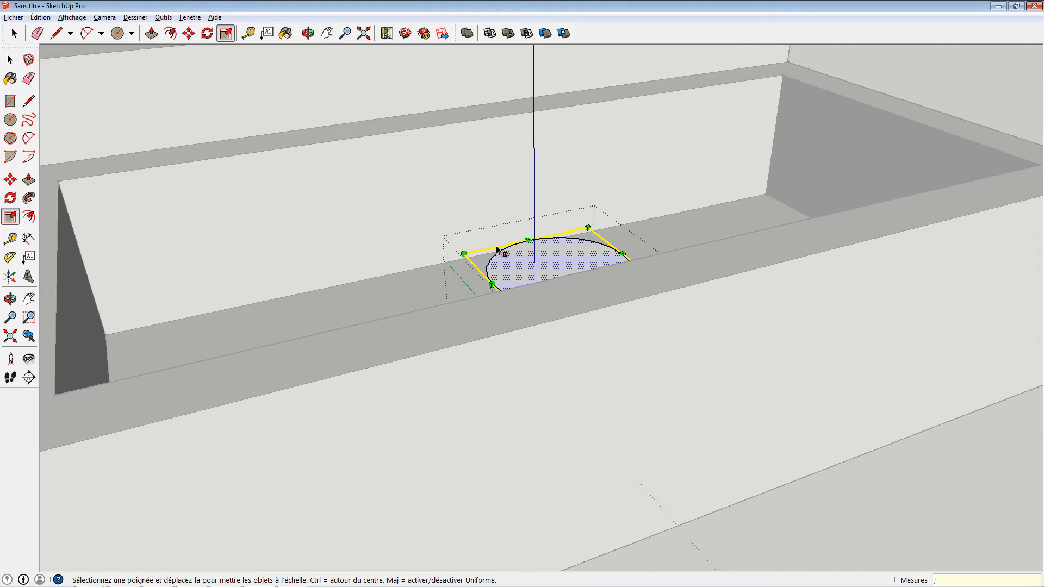
pyautogui.click(11, 61)
pyautogui.click(11, 181)
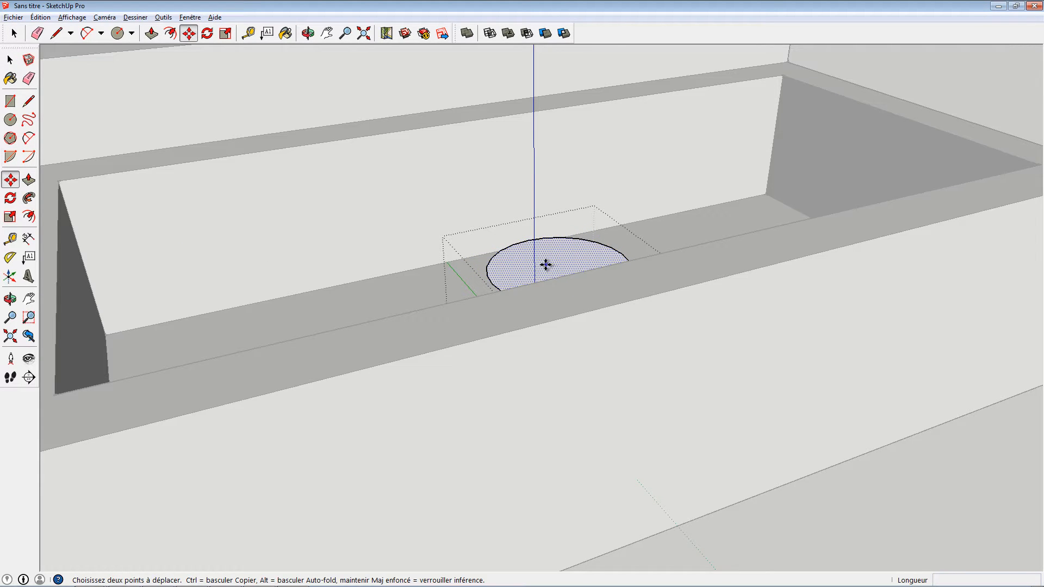
pyautogui.click(549, 266)
pyautogui.moveTo(559, 258)
pyautogui.mouseDown(button='middle')
pyautogui.moveTo(770, 257)
pyautogui.moveTo(571, 245)
pyautogui.mouseUp(button='middle')
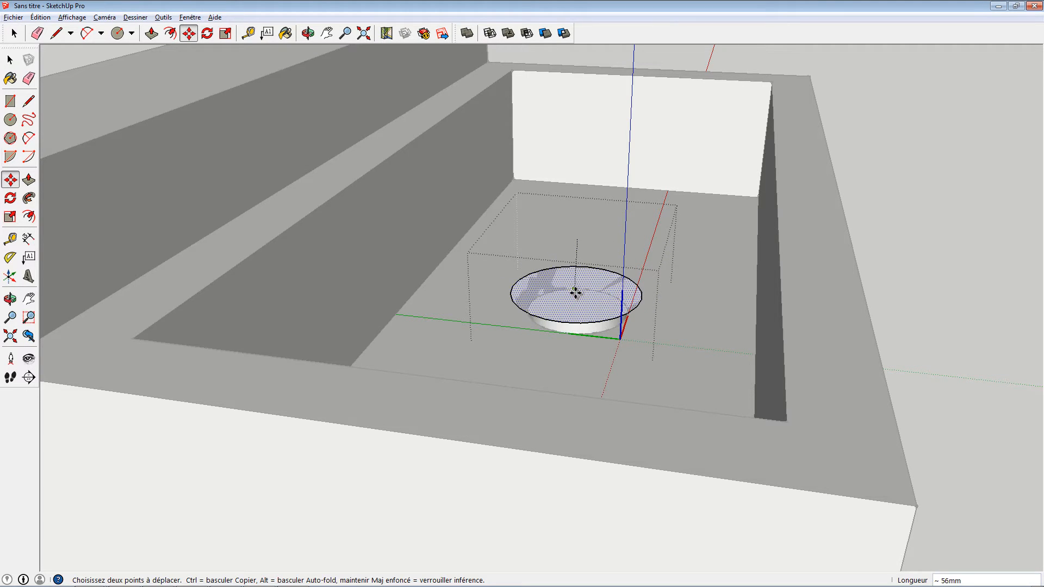
pyautogui.moveTo(581, 285); pyautogui.dragTo(588, 264, button='middle')
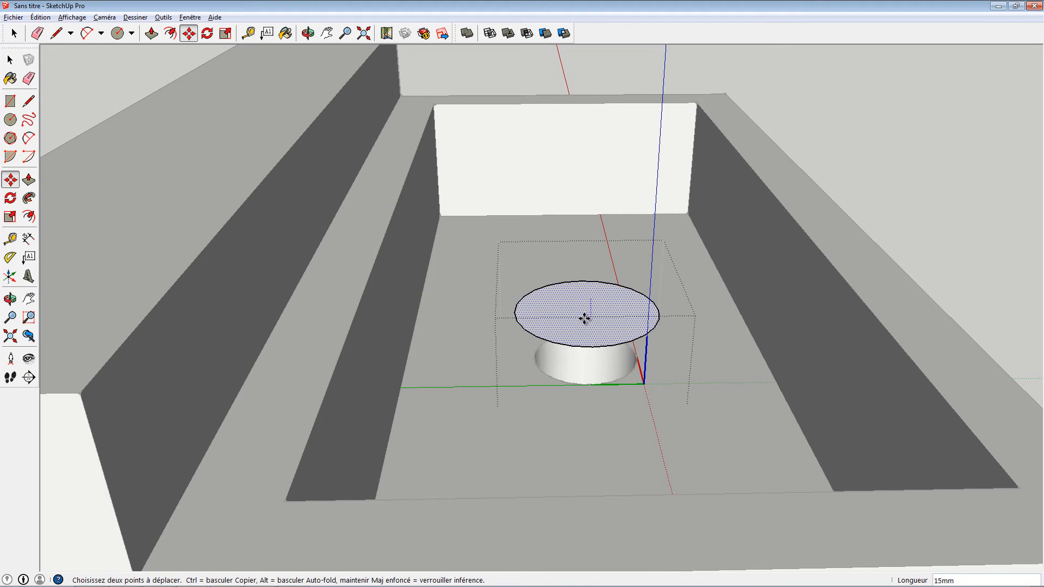
pyautogui.moveTo(583, 324); pyautogui.dragTo(270, 165, button='middle')
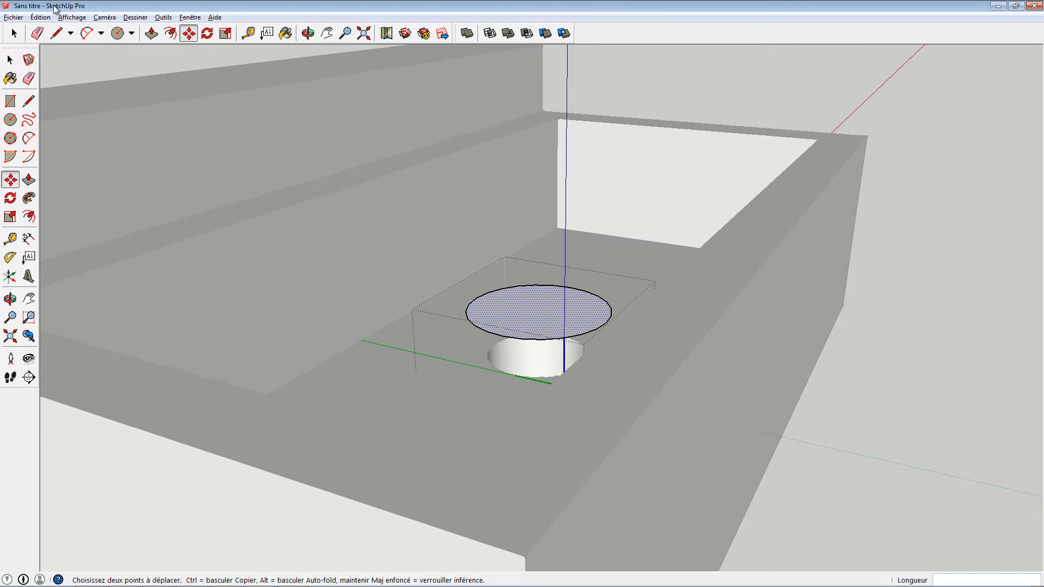
# - Turn on the Transparence face style and move the disc about 11 mm down the blue axis to just above the basin floor
pyautogui.click(72, 17)
pyautogui.moveTo(137, 167)
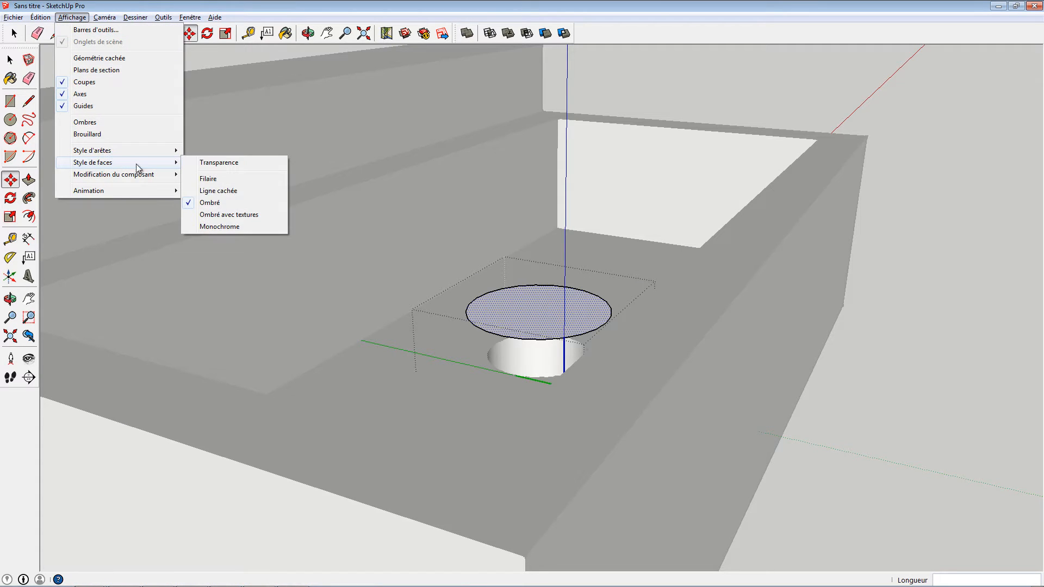
pyautogui.click(242, 162)
pyautogui.moveTo(238, 173); pyautogui.dragTo(490, 304, button='middle')
pyautogui.click(494, 295)
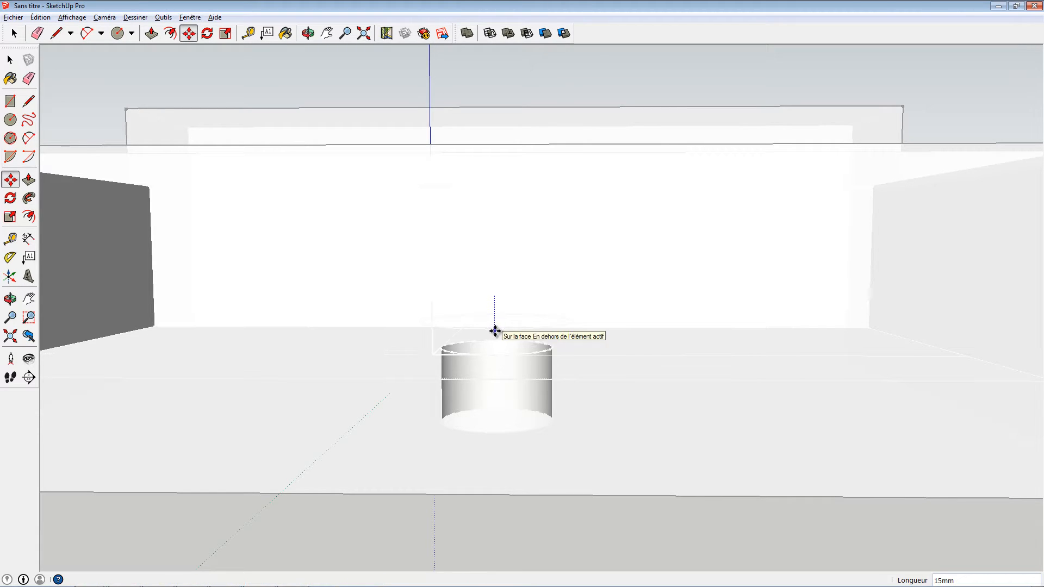
pyautogui.moveTo(495, 326); pyautogui.dragTo(464, 305, button='middle')
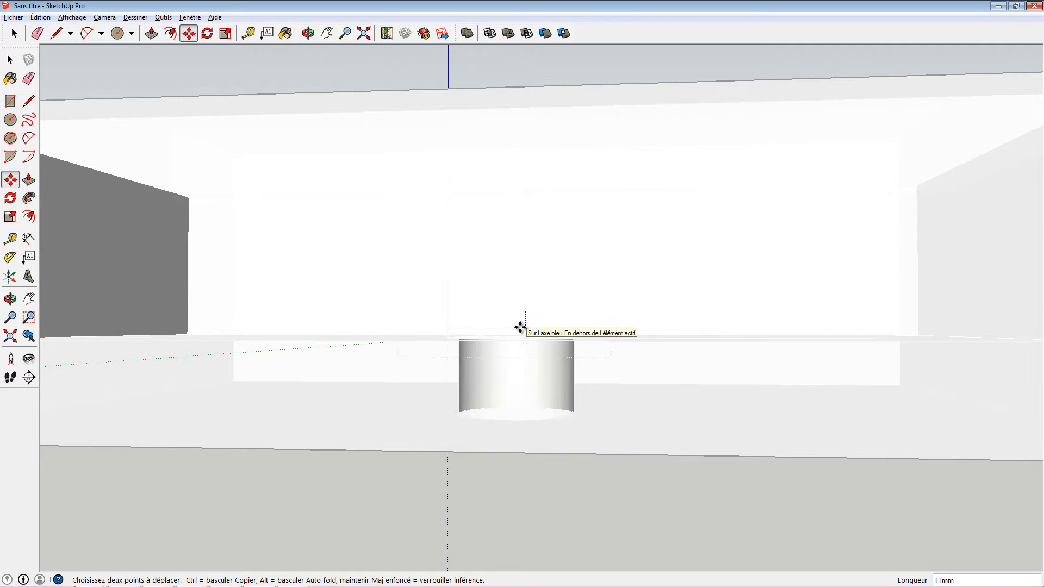
pyautogui.moveTo(498, 259); pyautogui.dragTo(471, 395, button='middle')
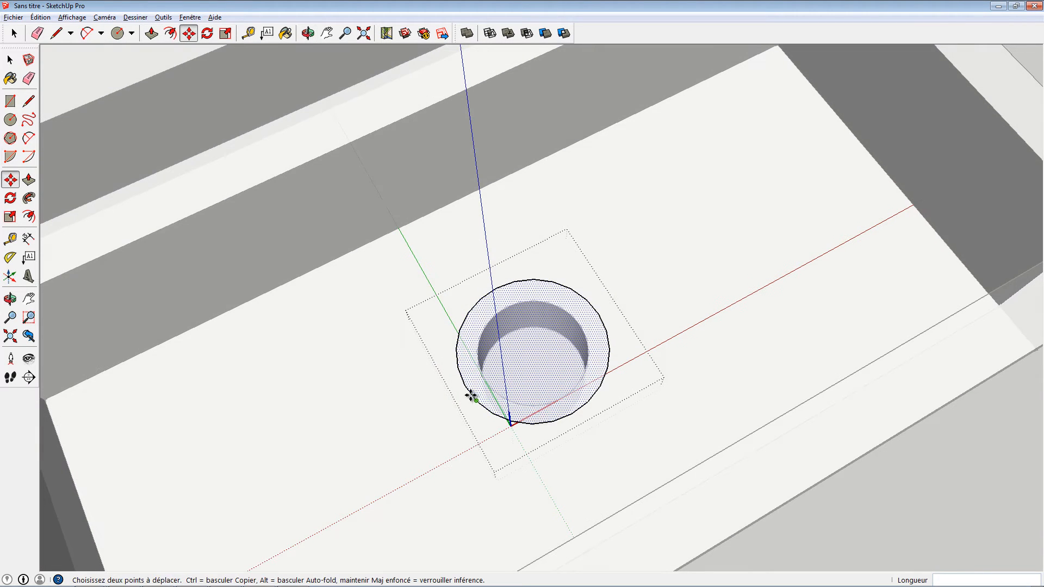
pyautogui.press('space')
pyautogui.press('Escape')
# - Turn off the Transparence face style while staying inside the drain component
pyautogui.moveTo(727, 457); pyautogui.dragTo(425, 321, button='middle')
pyautogui.click(41, 17)
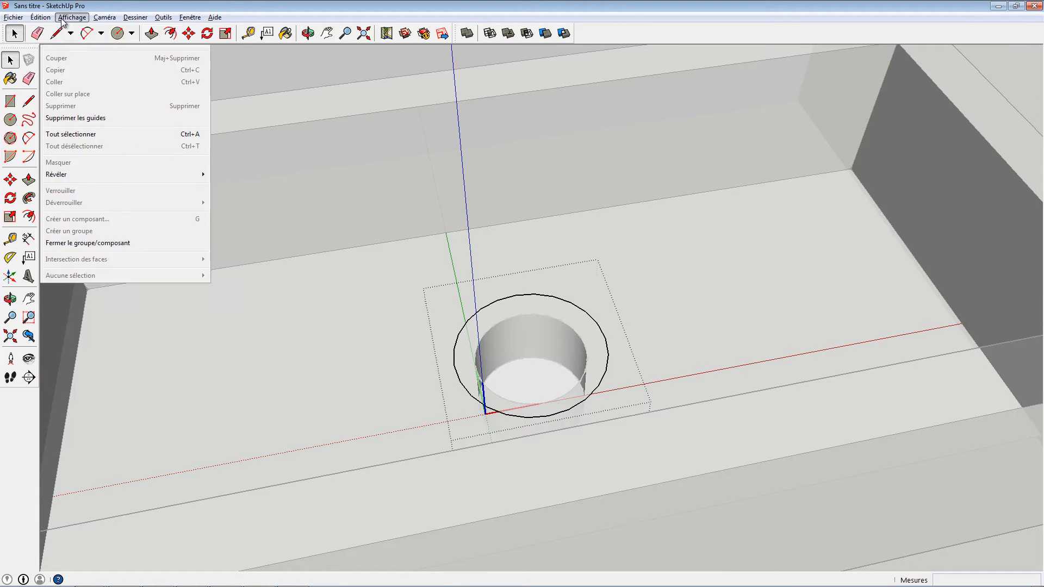
pyautogui.moveTo(124, 152)
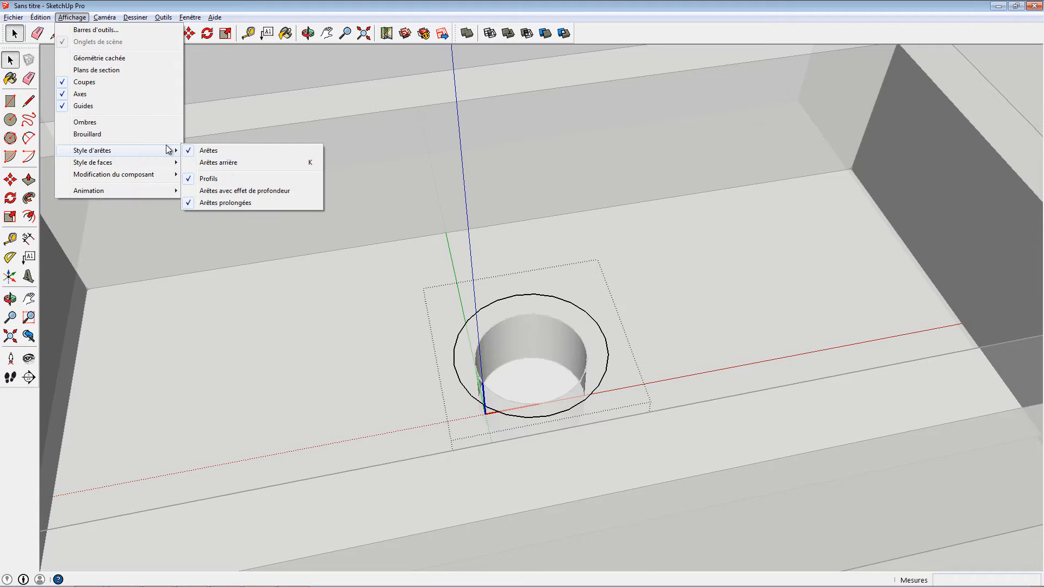
pyautogui.click(214, 165)
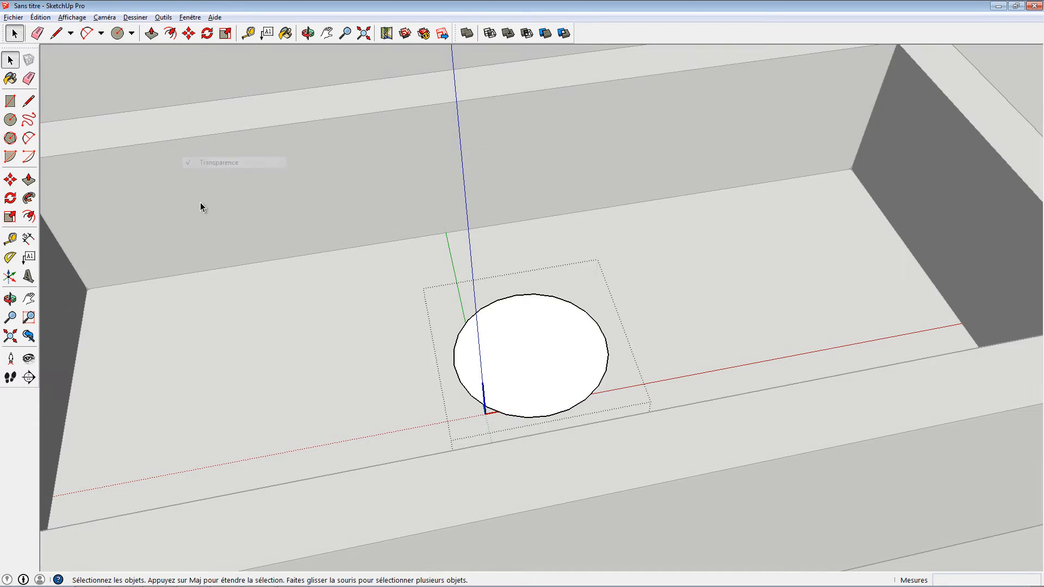
# - Offset the disc's outer edge inward to split it into a ring and an inner circle
pyautogui.moveTo(200, 207); pyautogui.dragTo(592, 354, button='middle')
pyautogui.click(588, 356)
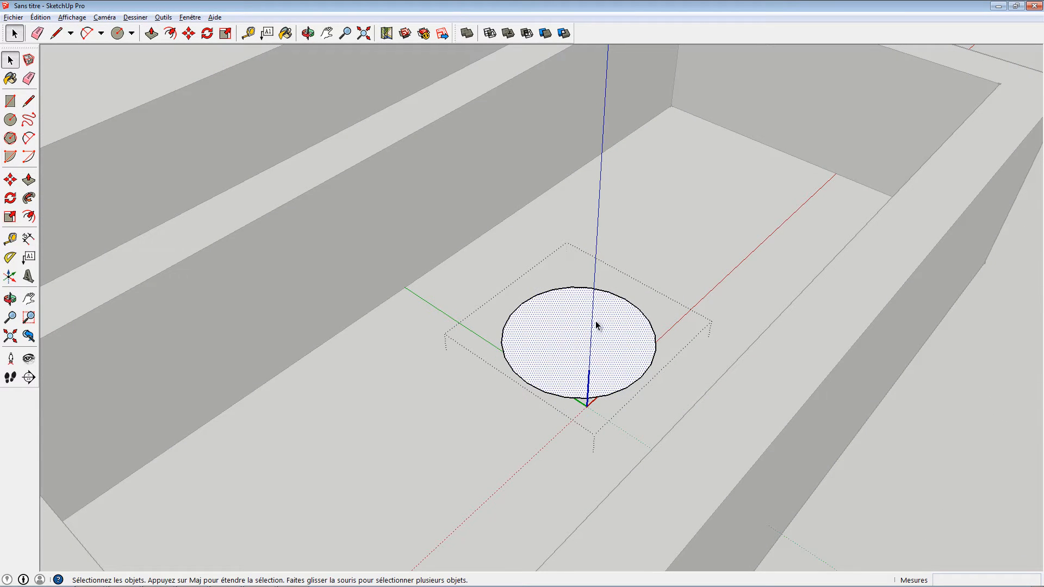
pyautogui.press('f')
pyautogui.click(625, 327)
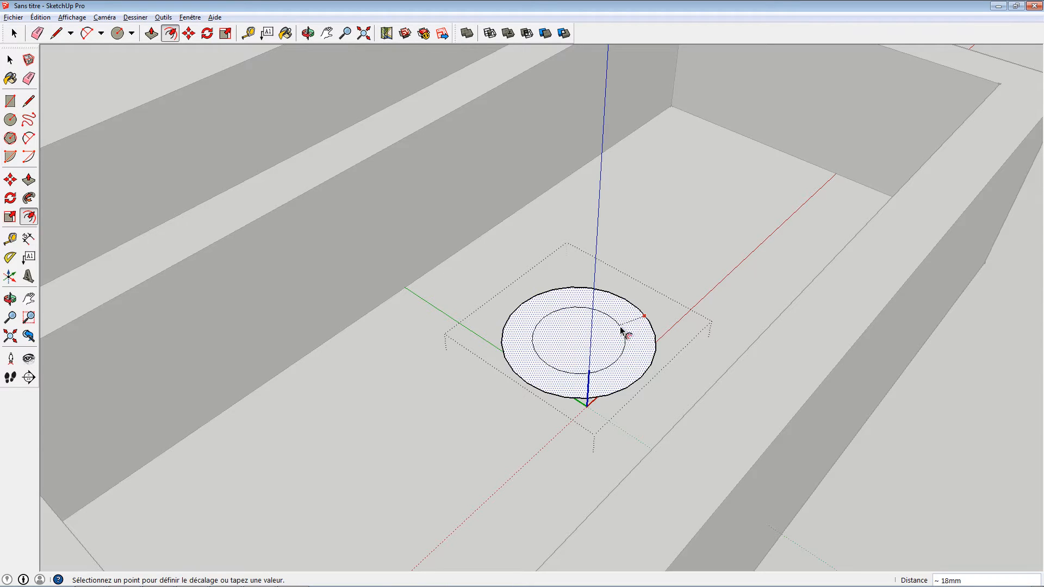
pyautogui.click(625, 329)
pyautogui.moveTo(618, 343); pyautogui.dragTo(572, 336, button='middle')
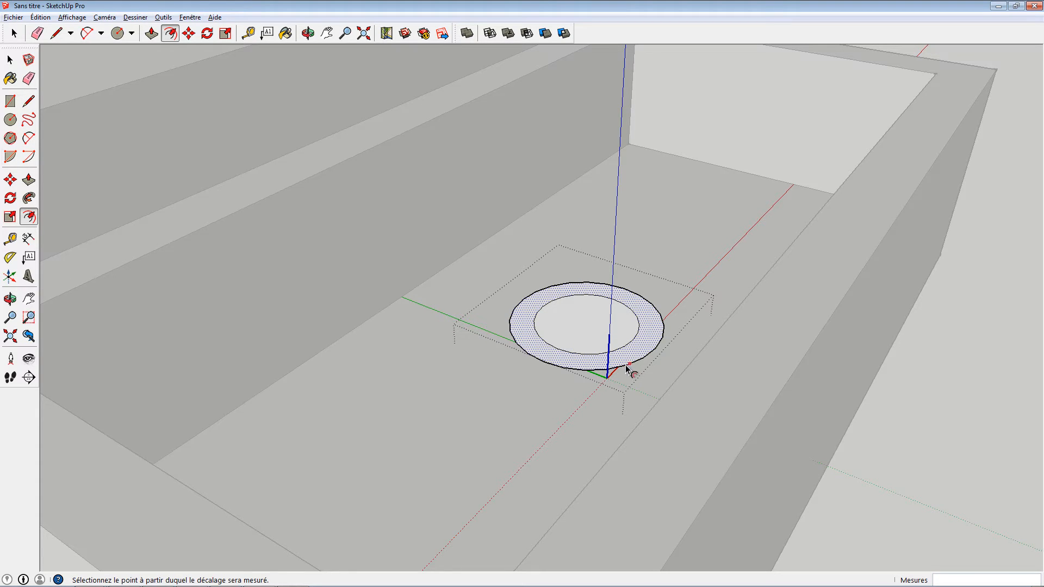
# - Push/Pull the outer ring 5 mm to give the drain flange its thickness
pyautogui.press('space')
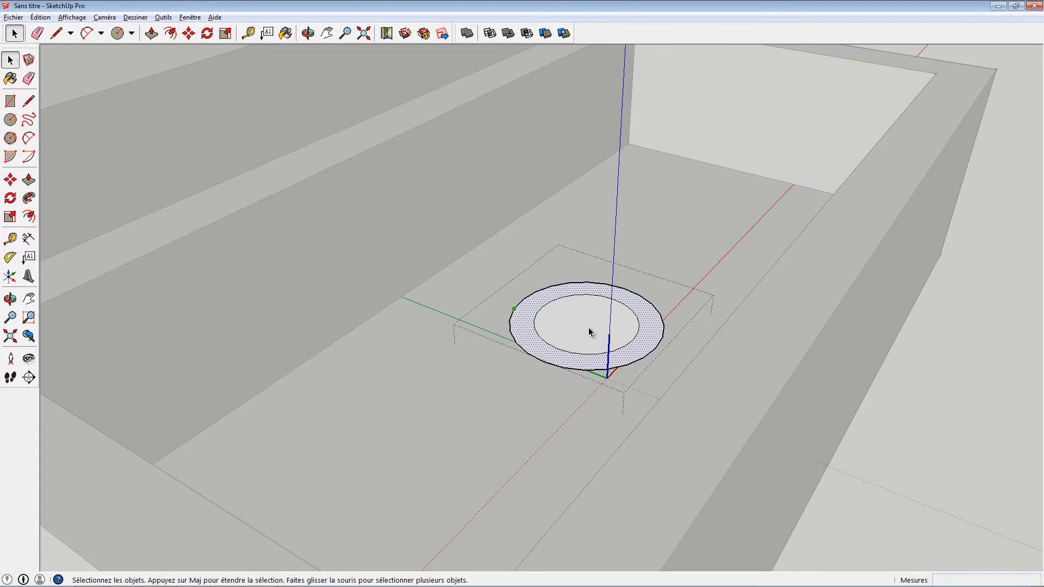
pyautogui.click(624, 362)
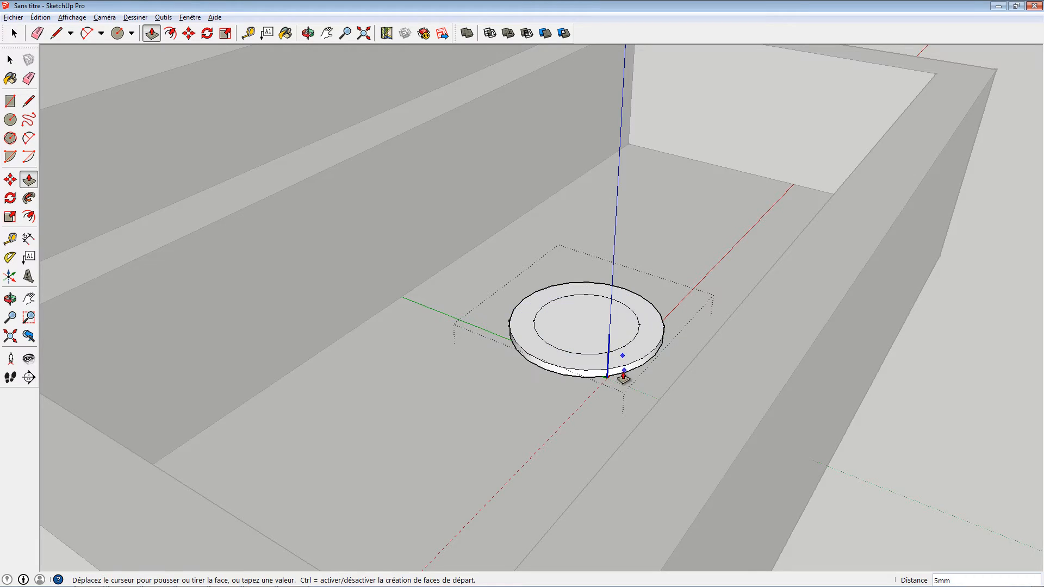
pyautogui.click(620, 398)
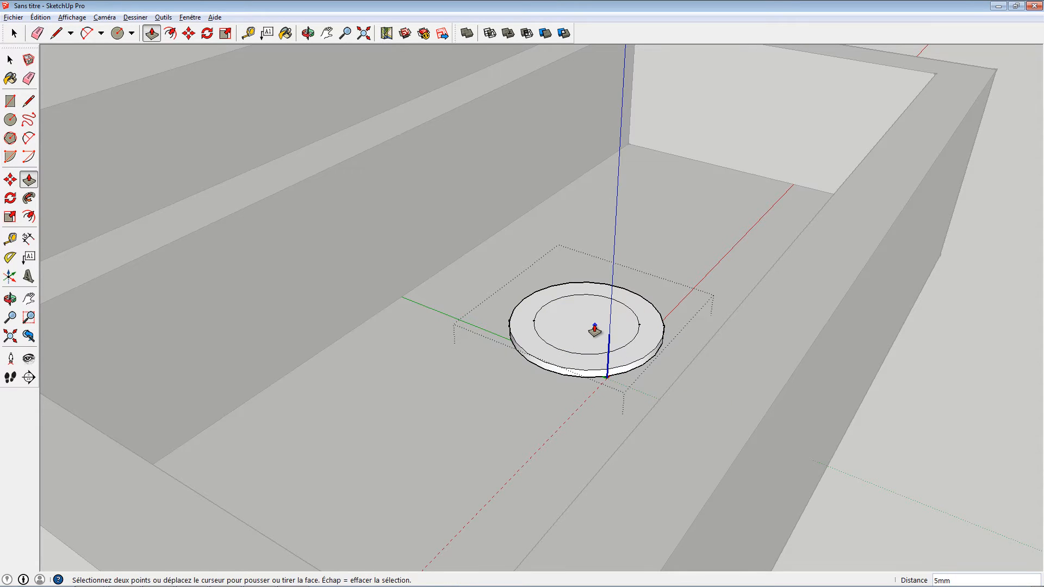
pyautogui.press('space')
# - Push/Pull the inner circle 77 mm downward to form the drain tube through the basin's bottom
pyautogui.click(586, 329)
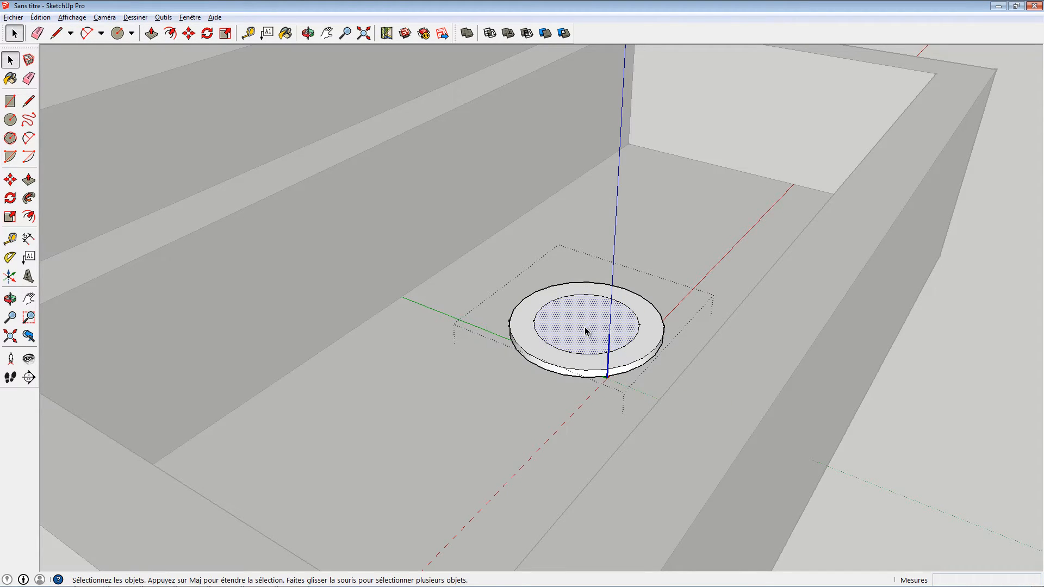
pyautogui.press('p')
pyautogui.click(586, 332)
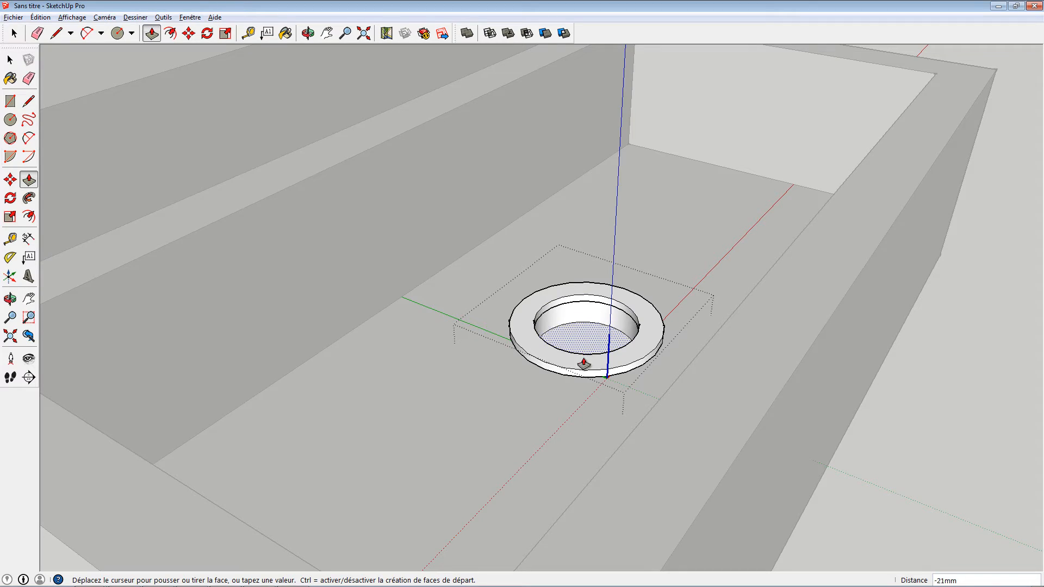
pyautogui.click(581, 416)
pyautogui.moveTo(581, 416); pyautogui.dragTo(637, 458, button='middle')
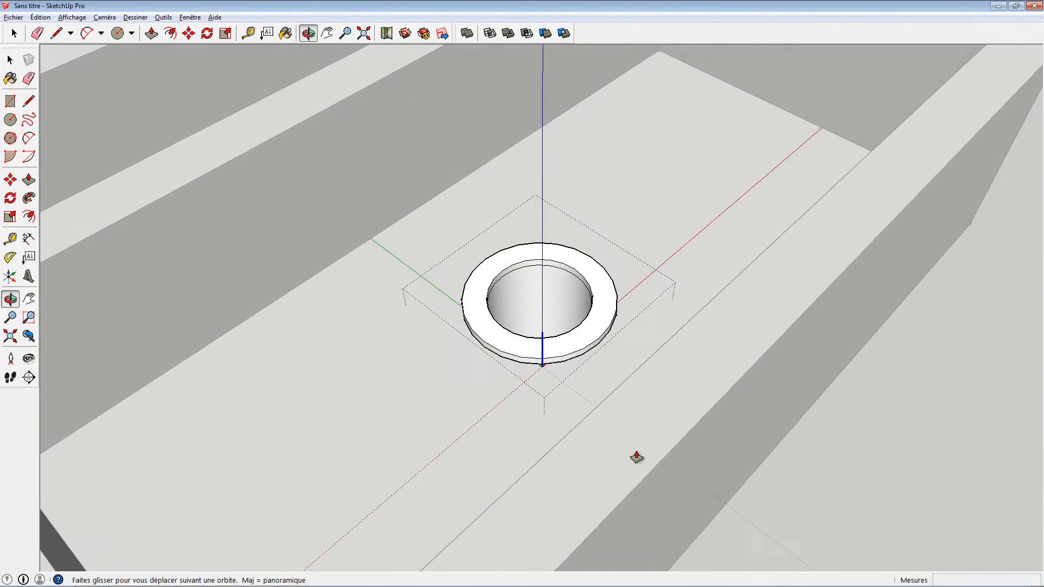
# - Turn on the Transparence face style and examine the drain tube and its flange from beneath and above the basin
pyautogui.click(72, 17)
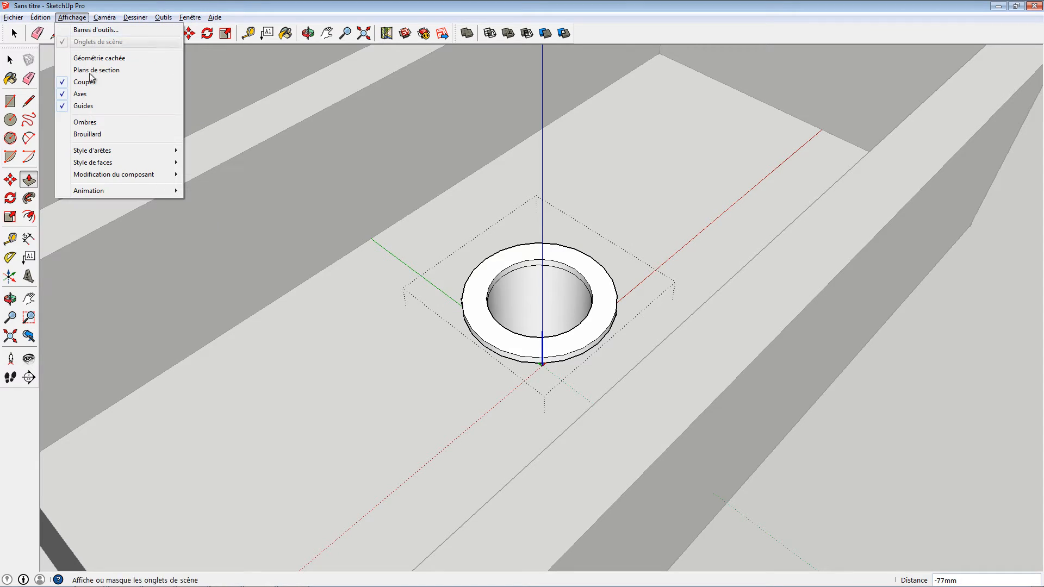
pyautogui.moveTo(123, 152)
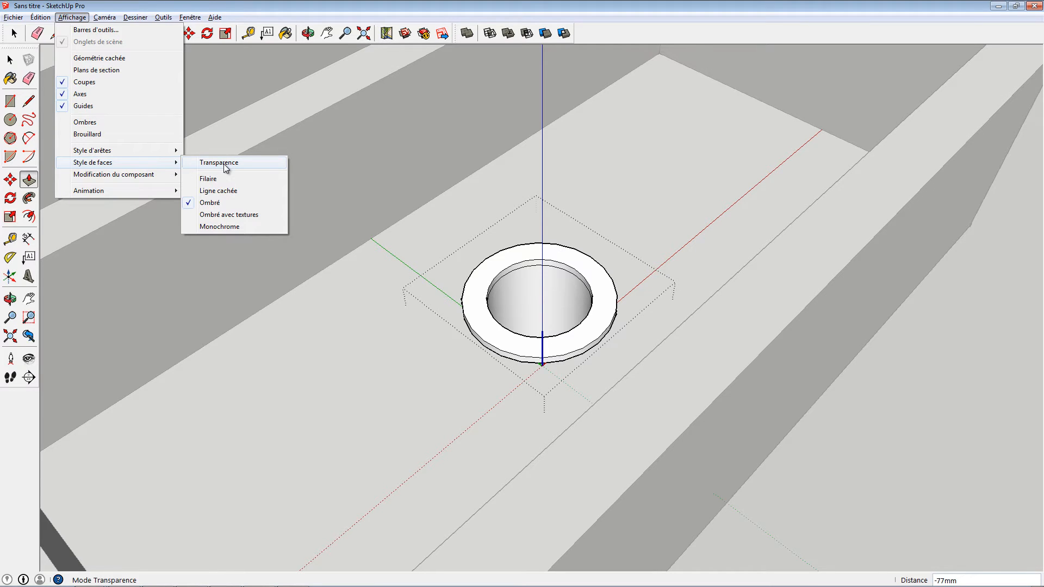
pyautogui.click(225, 163)
pyautogui.moveTo(443, 370); pyautogui.dragTo(457, 279, button='middle')
pyautogui.press('space')
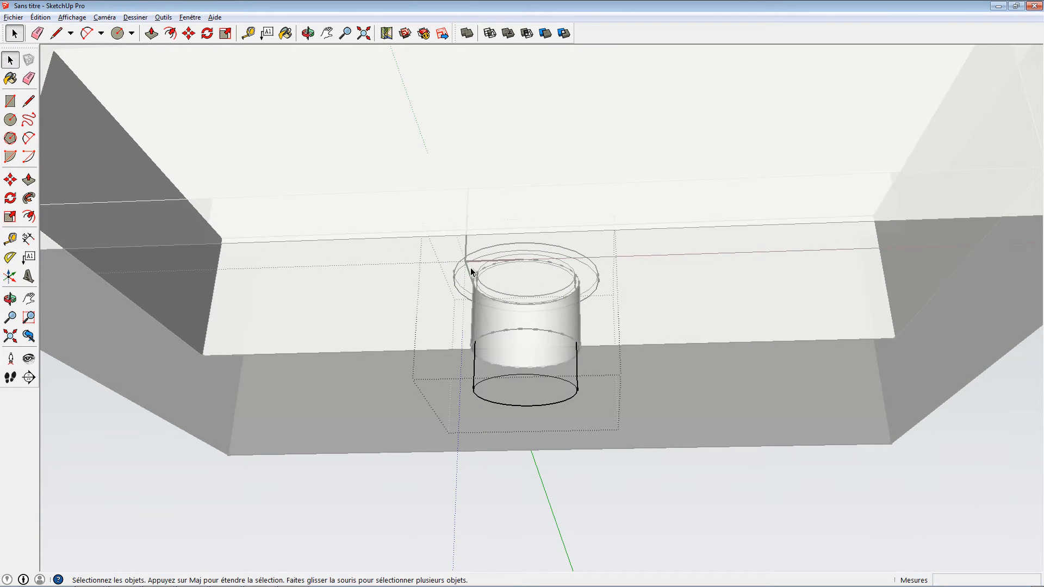
pyautogui.click(469, 268)
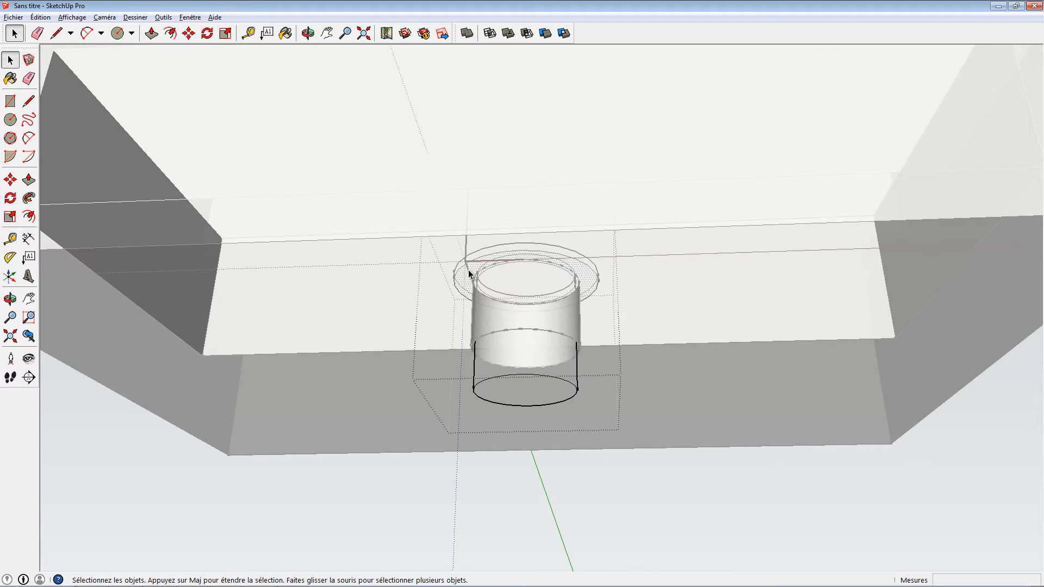
pyautogui.click(460, 300)
pyautogui.moveTo(459, 300); pyautogui.dragTo(562, 350, button='middle')
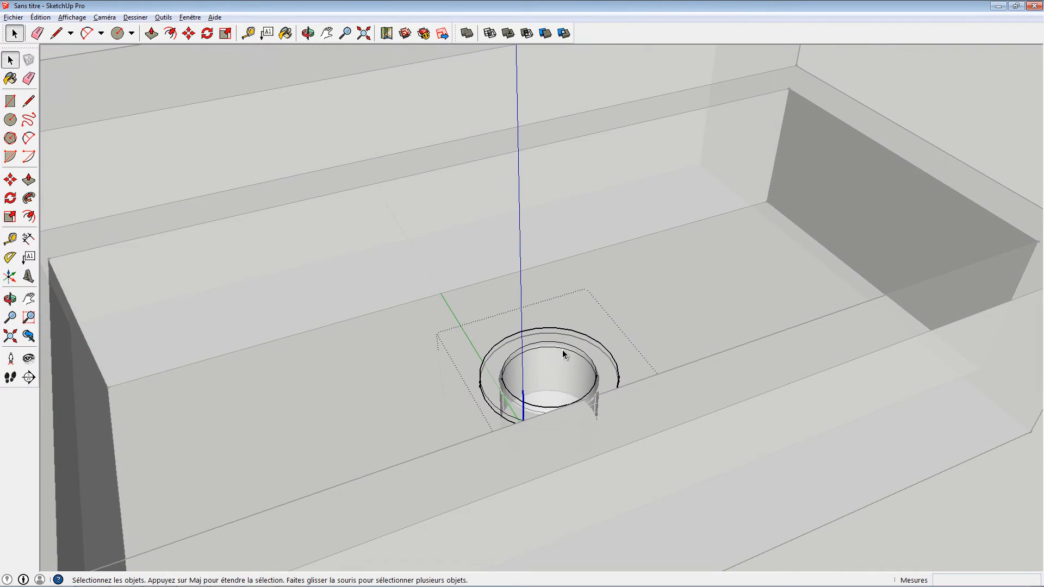
# - Leave the drain component's editing mode and turn off the Transparence face style
pyautogui.click(571, 352)
pyautogui.click(551, 360)
pyautogui.moveTo(551, 308); pyautogui.dragTo(282, 326, button='middle')
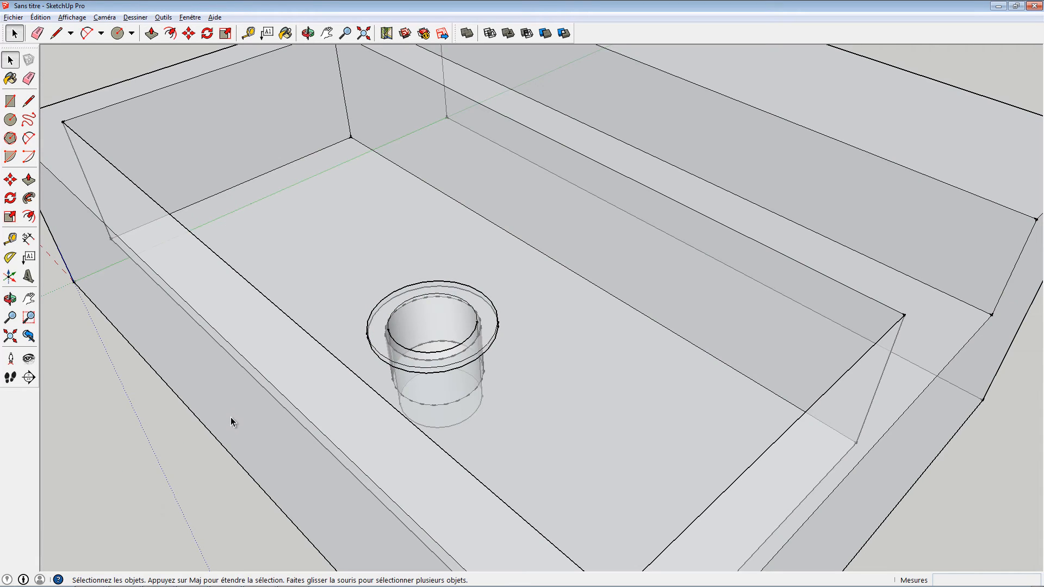
pyautogui.click(64, 18)
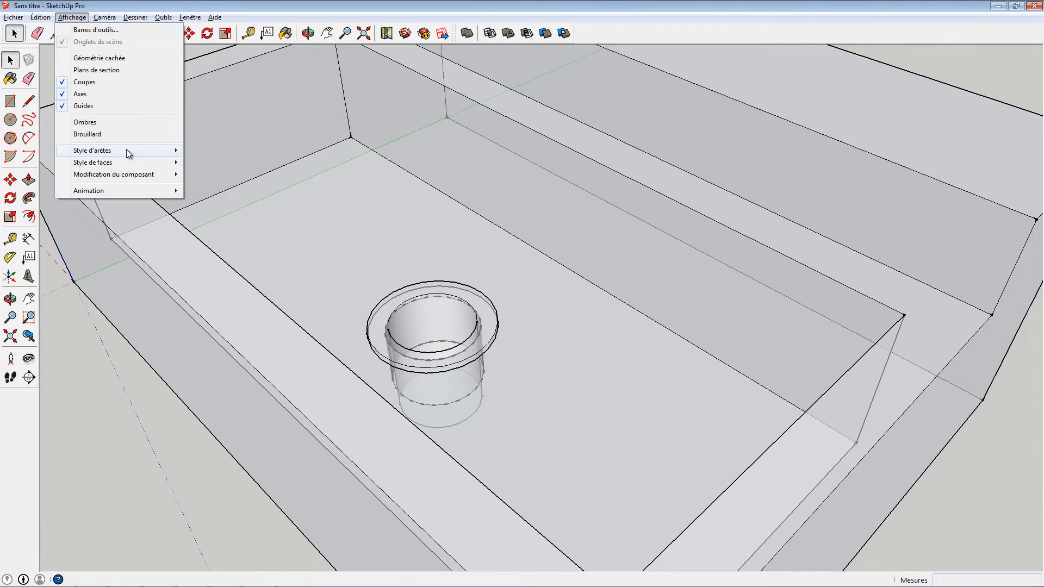
pyautogui.moveTo(127, 162)
pyautogui.click(230, 167)
# - Review the whole basin and select the drain component in its floor
pyautogui.moveTo(231, 167); pyautogui.dragTo(831, 520, button='middle')
pyautogui.moveTo(709, 334); pyautogui.dragTo(552, 396, button='middle')
pyautogui.scroll(-4, 524, 375)
pyautogui.scroll(2, 523, 375)
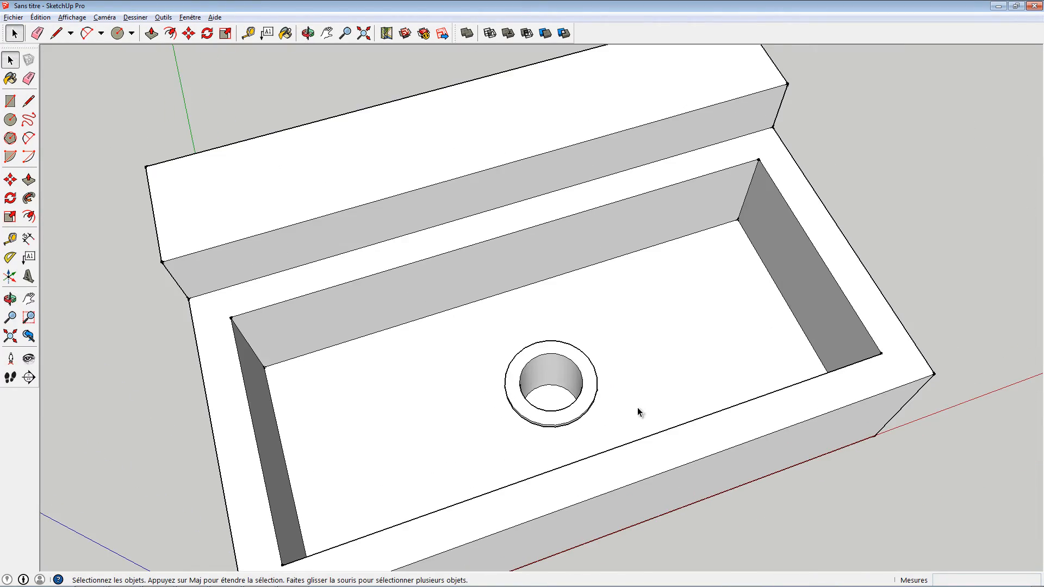
pyautogui.moveTo(639, 413); pyautogui.dragTo(559, 358, button='middle')
pyautogui.click(618, 365)
pyautogui.scroll(4, 556, 357)
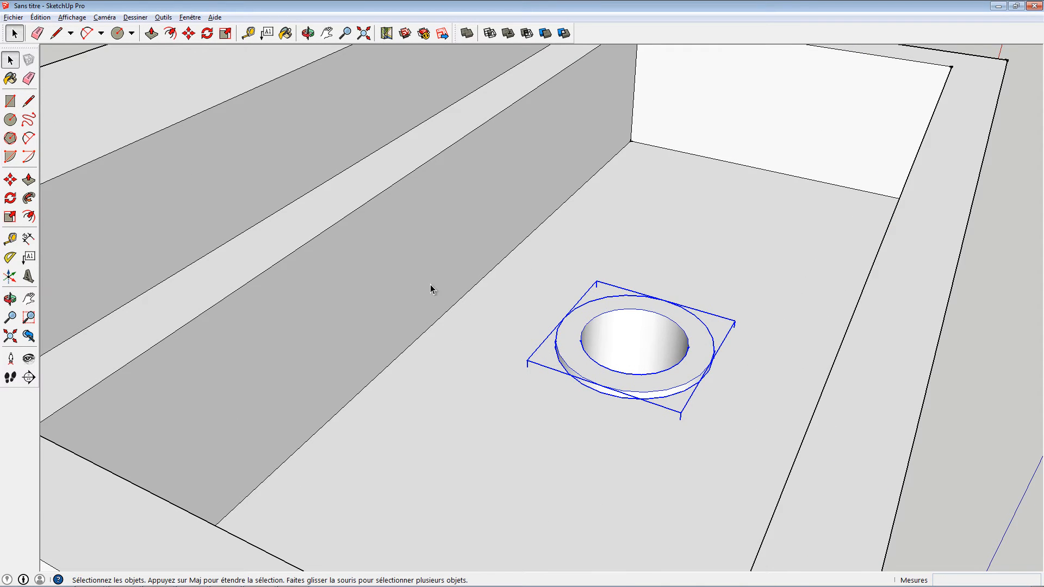
# - Turn on the Transparence face style and examine the drain component's flange and tube through the basin's front wall
pyautogui.moveTo(660, 365); pyautogui.dragTo(552, 297, button='middle')
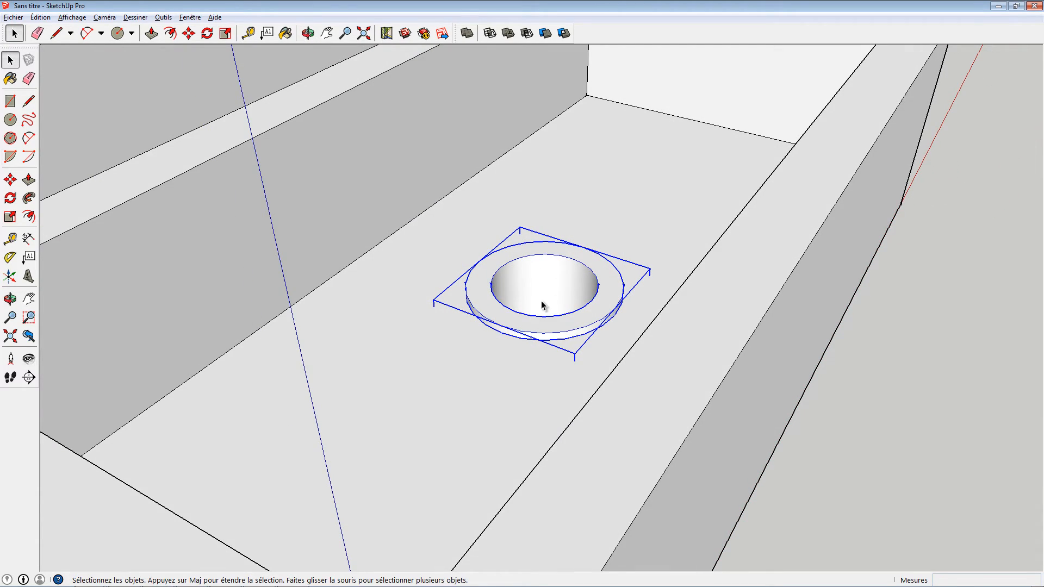
pyautogui.scroll(-4, 546, 304)
pyautogui.moveTo(546, 303); pyautogui.dragTo(188, 160, button='middle')
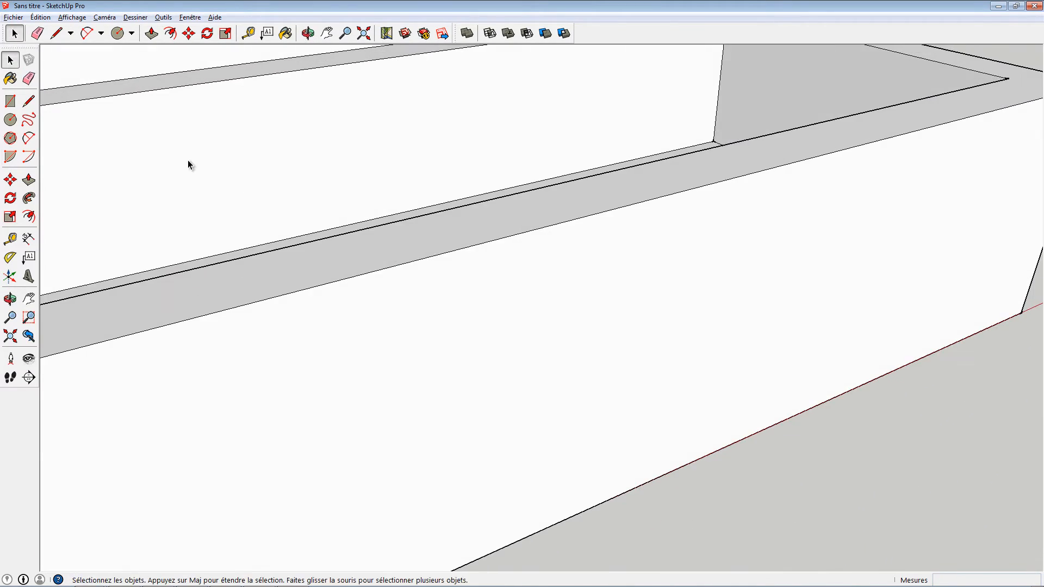
pyautogui.click(52, 18)
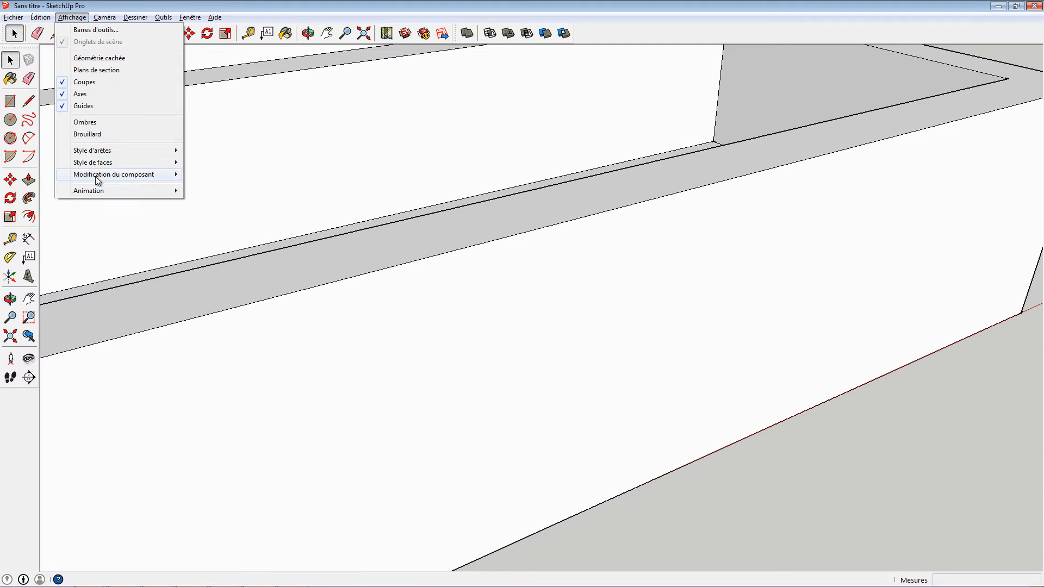
pyautogui.moveTo(101, 162)
pyautogui.click(266, 163)
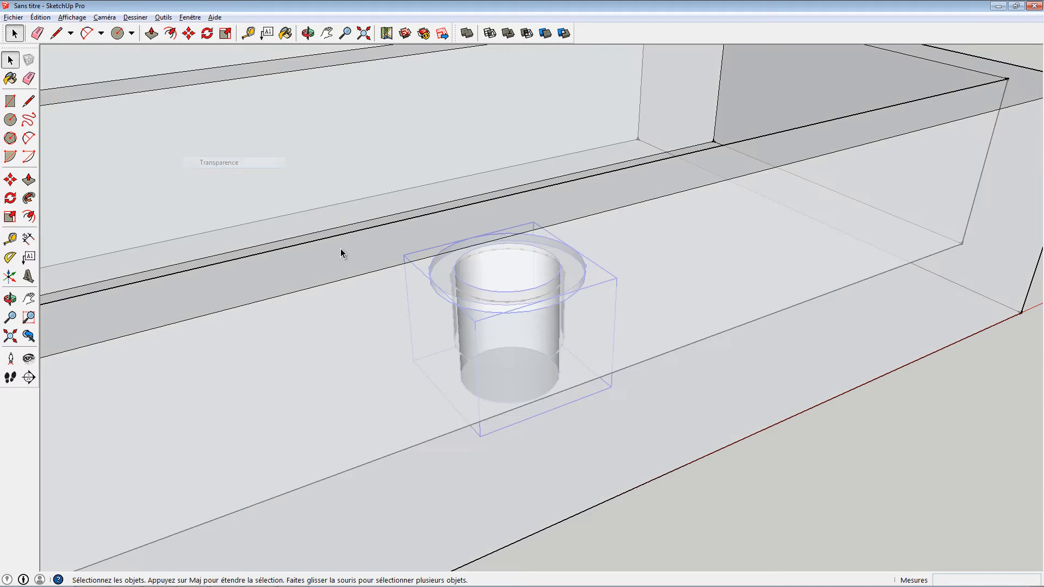
pyautogui.moveTo(341, 249); pyautogui.dragTo(569, 301, button='middle')
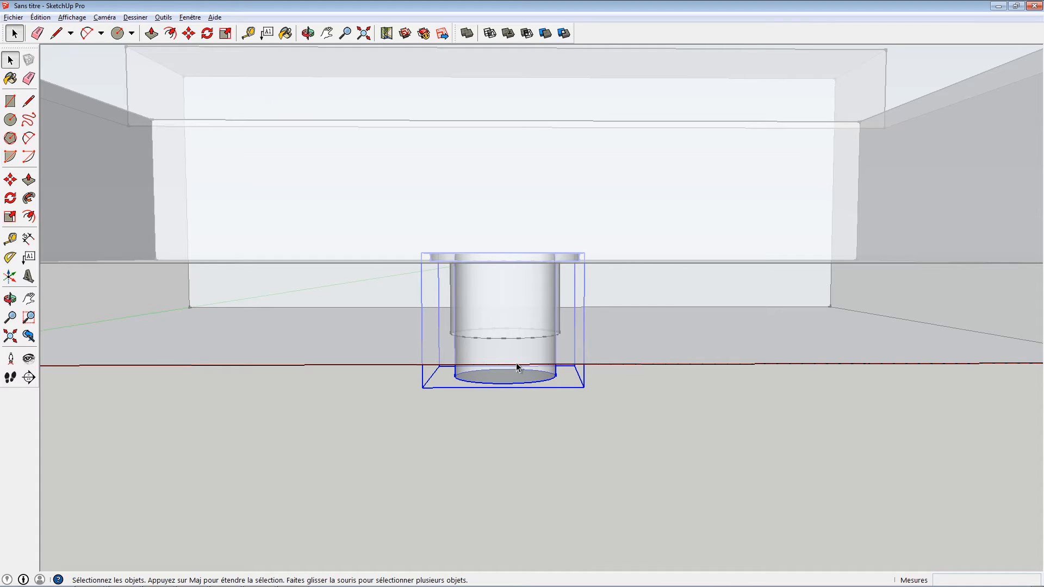
# - Move the drain component straight down 5 mm to sink its flange into the basin floor
pyautogui.click(521, 318)
pyautogui.click(517, 384)
pyautogui.press('m')
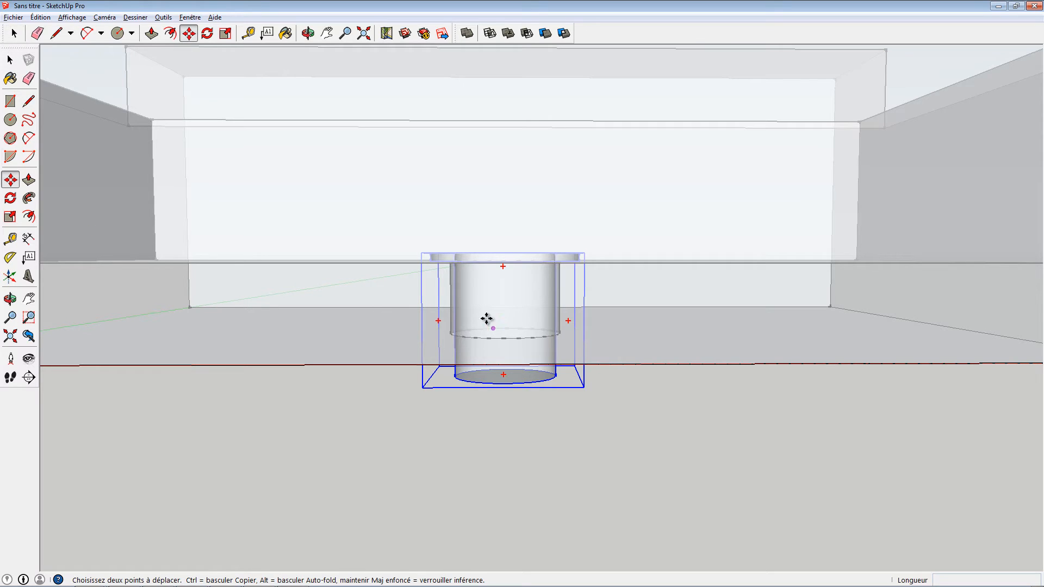
pyautogui.moveTo(498, 313); pyautogui.dragTo(499, 324)
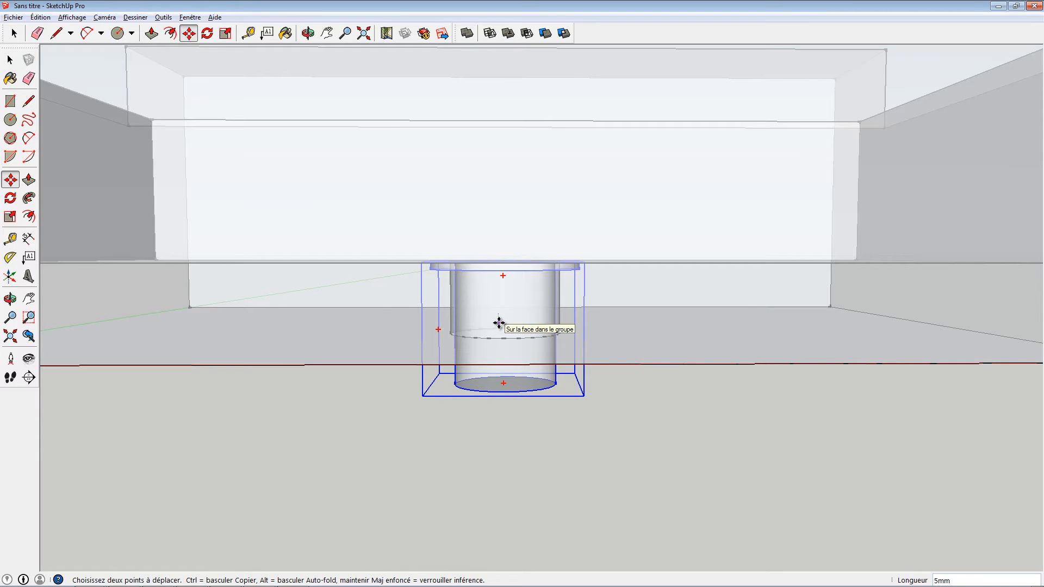
pyautogui.moveTo(499, 323)
pyautogui.mouseDown(button='middle')
pyautogui.moveTo(490, 311)
pyautogui.moveTo(489, 345)
pyautogui.moveTo(461, 292)
pyautogui.moveTo(480, 287)
pyautogui.moveTo(459, 329)
pyautogui.moveTo(497, 345)
pyautogui.moveTo(496, 299)
pyautogui.moveTo(508, 309)
pyautogui.mouseUp(button='middle')
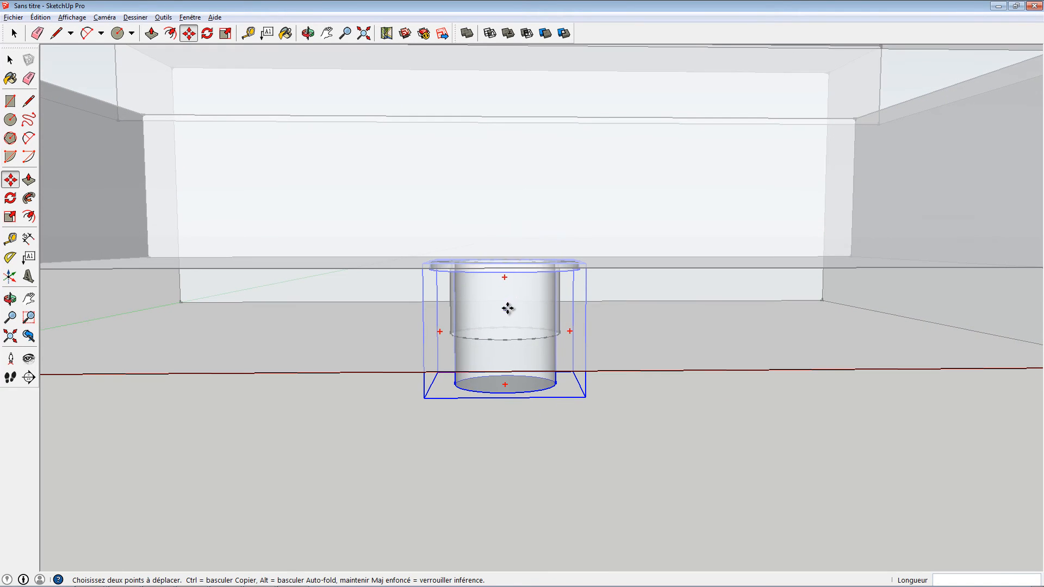
# - Try to raise the drain component about 3 mm out of the basin floor
pyautogui.click(507, 308)
pyautogui.moveTo(508, 341); pyautogui.dragTo(508, 301, button='middle')
pyautogui.click(508, 299)
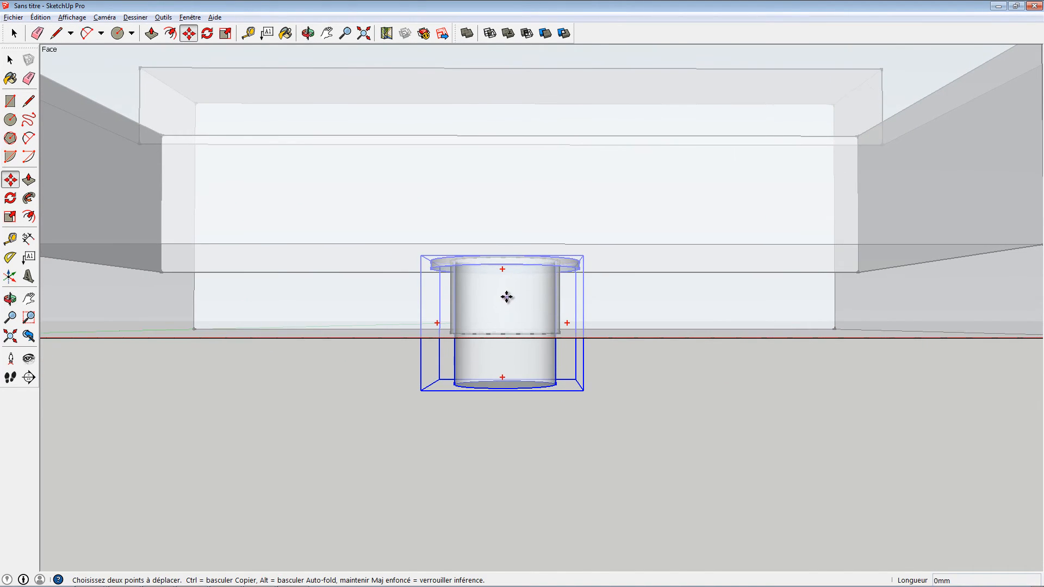
pyautogui.scroll(1, 533, 344)
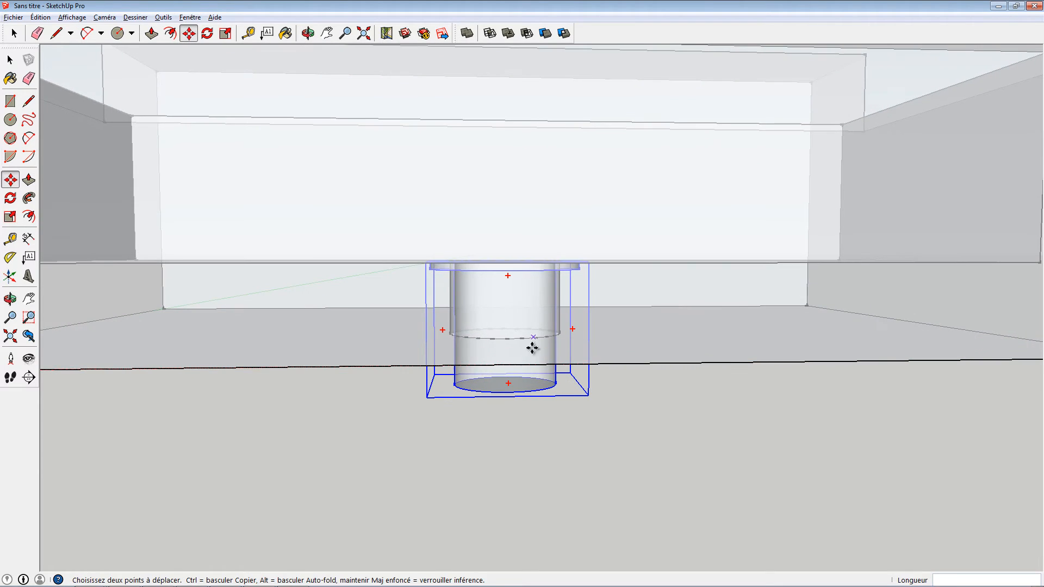
pyautogui.scroll(3, 522, 357)
pyautogui.keyDown('shift'); pyautogui.moveTo(540, 251); pyautogui.dragTo(546, 341, button='middle'); pyautogui.keyUp('shift')
pyautogui.click(487, 352)
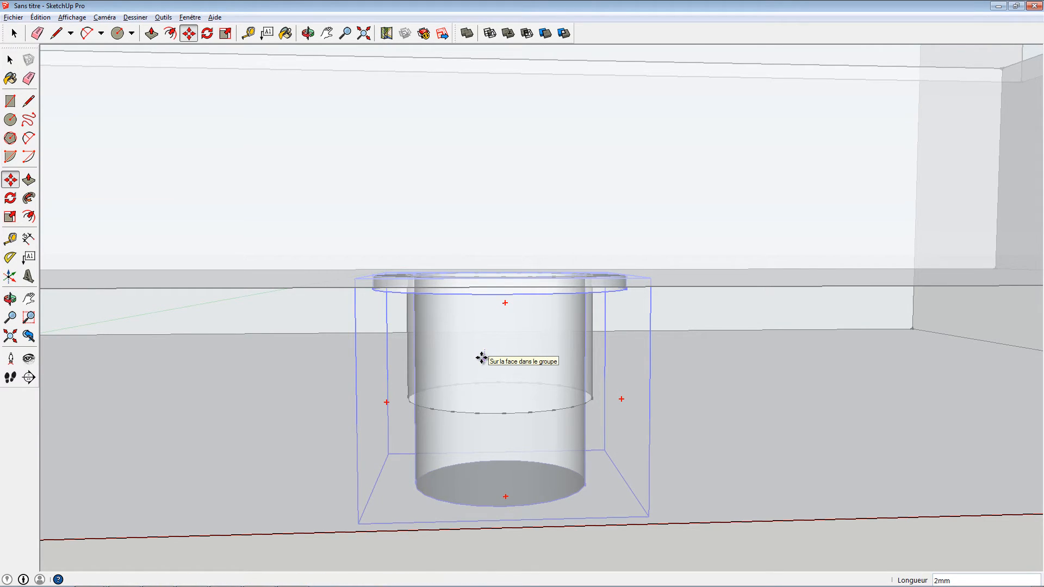
pyautogui.moveTo(469, 347); pyautogui.dragTo(556, 376, button='middle')
pyautogui.click(915, 557)
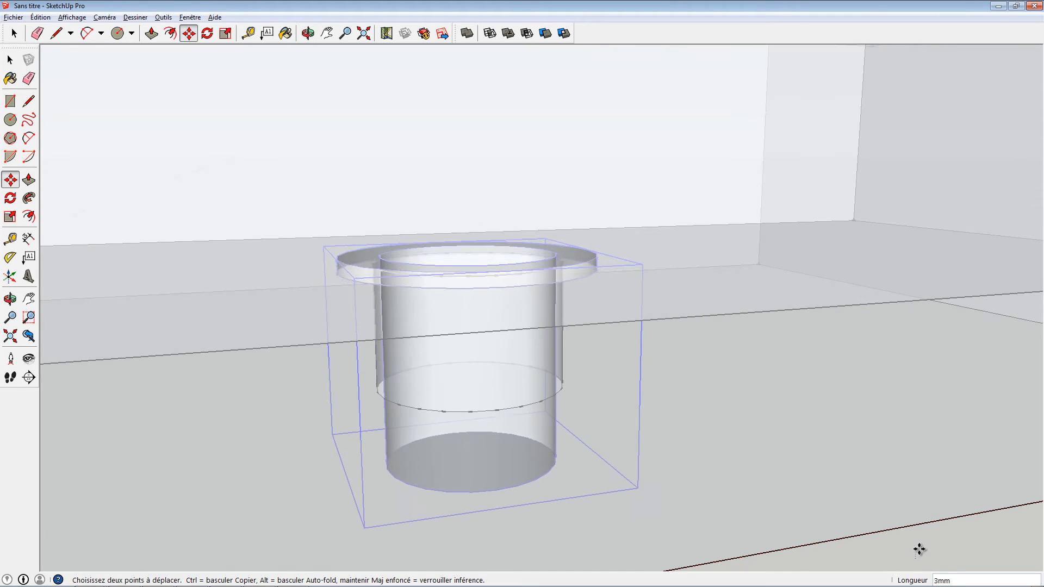
pyautogui.rightClick(909, 423)
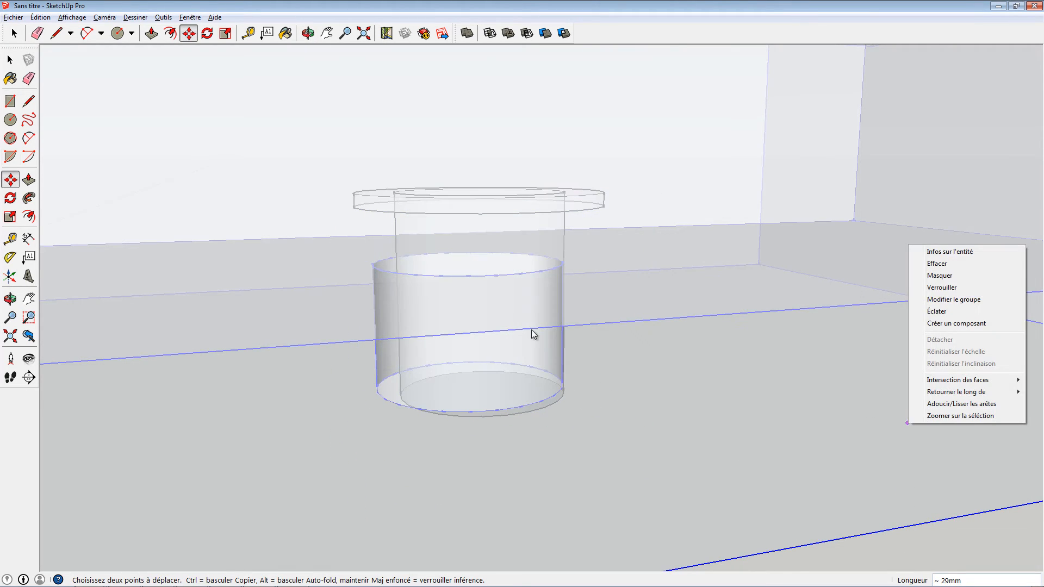
pyautogui.click(442, 304)
pyautogui.hotkey('ctrl', 'z')
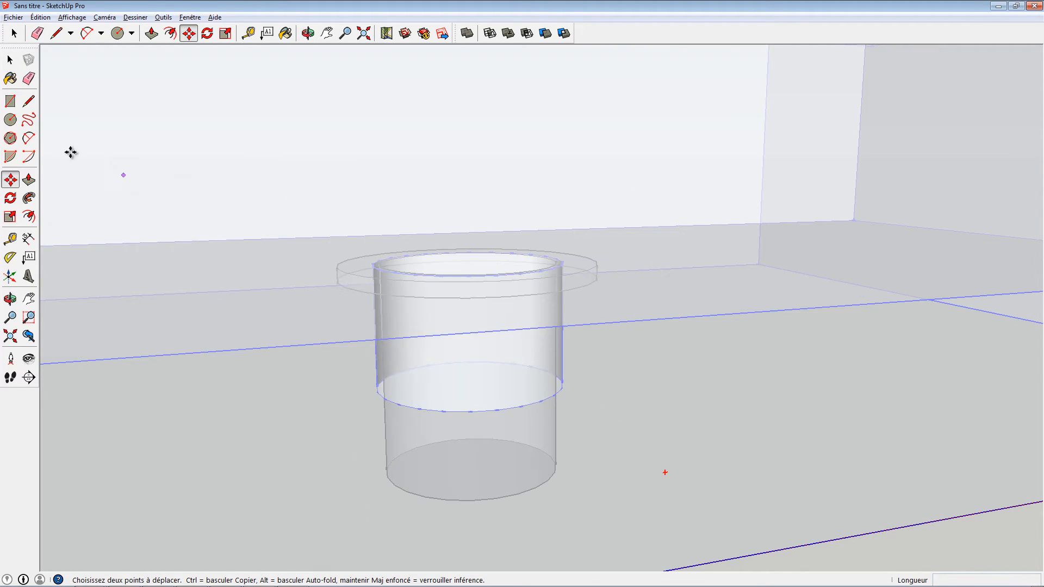
# - Turn off the Transparence face style to show the basin's faces as opaque
pyautogui.press('space')
pyautogui.moveTo(334, 184); pyautogui.dragTo(658, 255, button='middle')
pyautogui.click(72, 18)
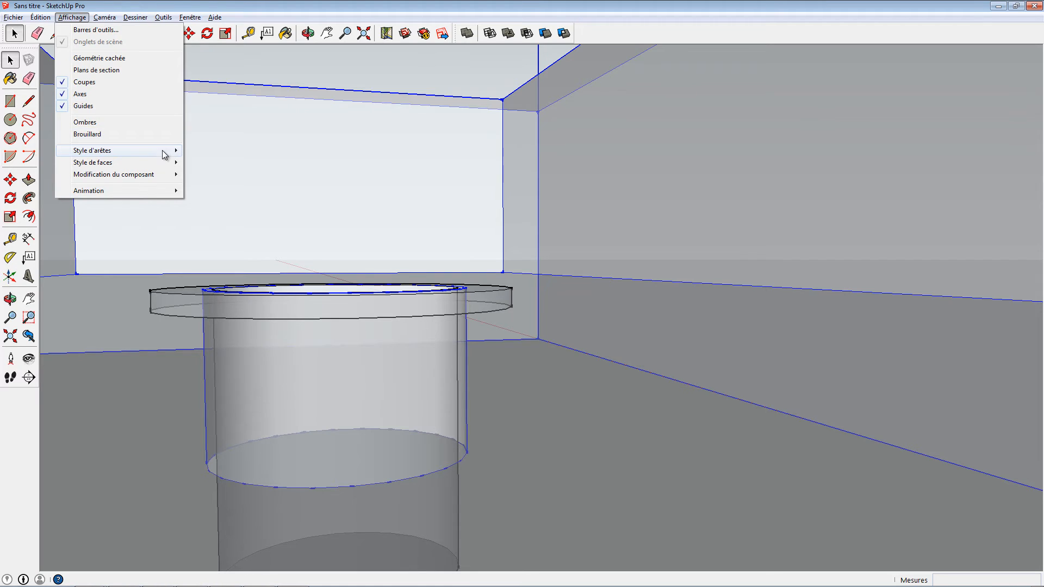
pyautogui.moveTo(162, 163)
pyautogui.click(231, 163)
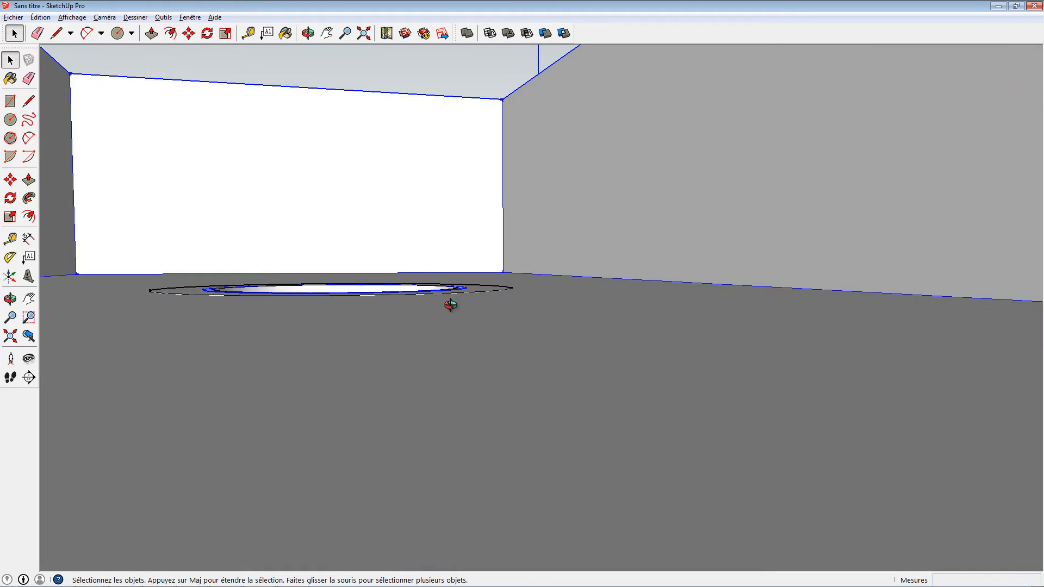
pyautogui.moveTo(451, 306)
pyautogui.mouseDown(button='middle')
pyautogui.moveTo(426, 329)
pyautogui.moveTo(466, 300)
pyautogui.mouseUp(button='middle')
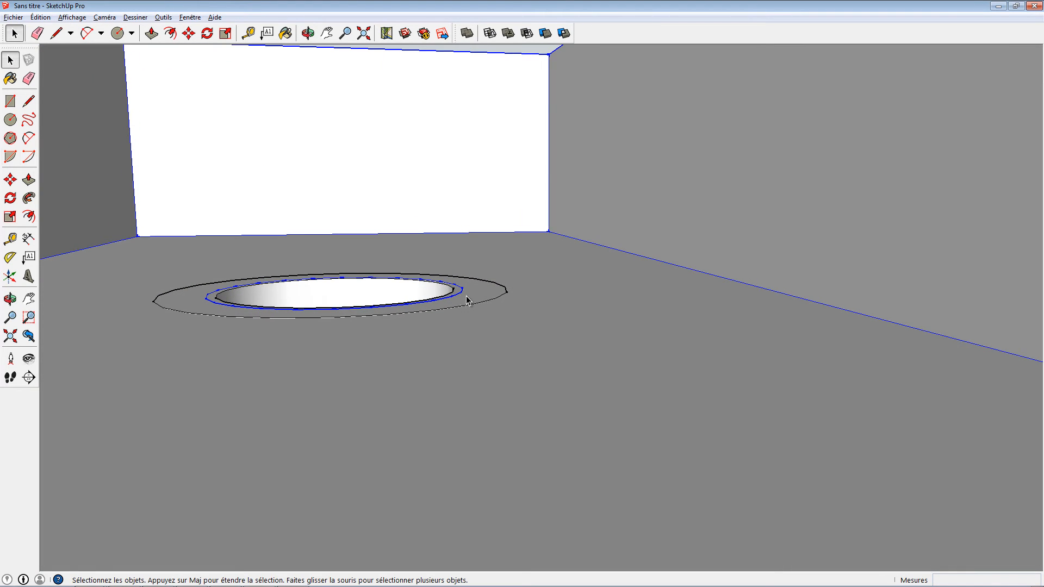
# - Select the drain component and raise it slightly so that its flange sits just above the basin floor
pyautogui.click(415, 292)
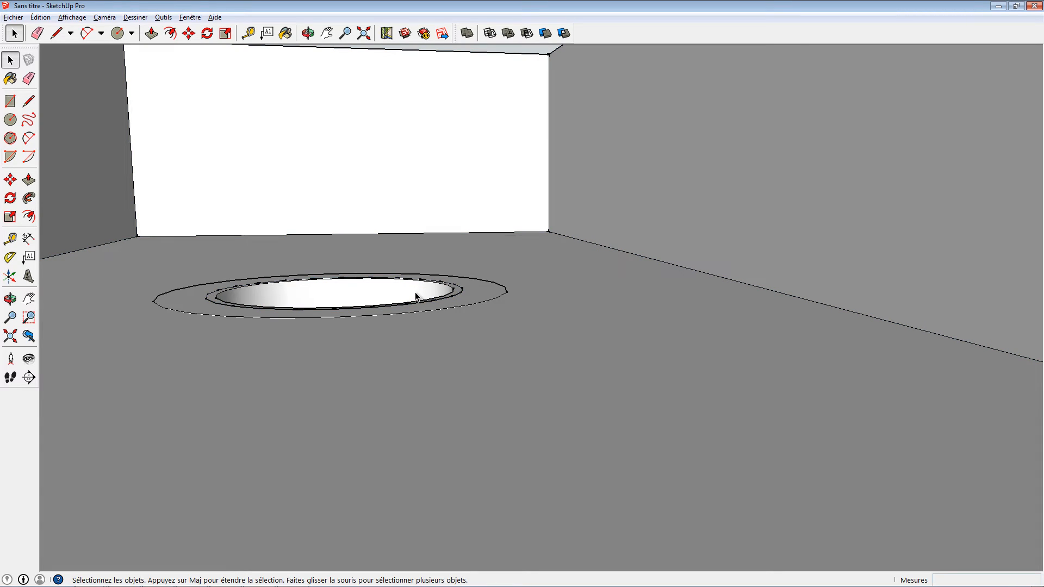
pyautogui.click(416, 298)
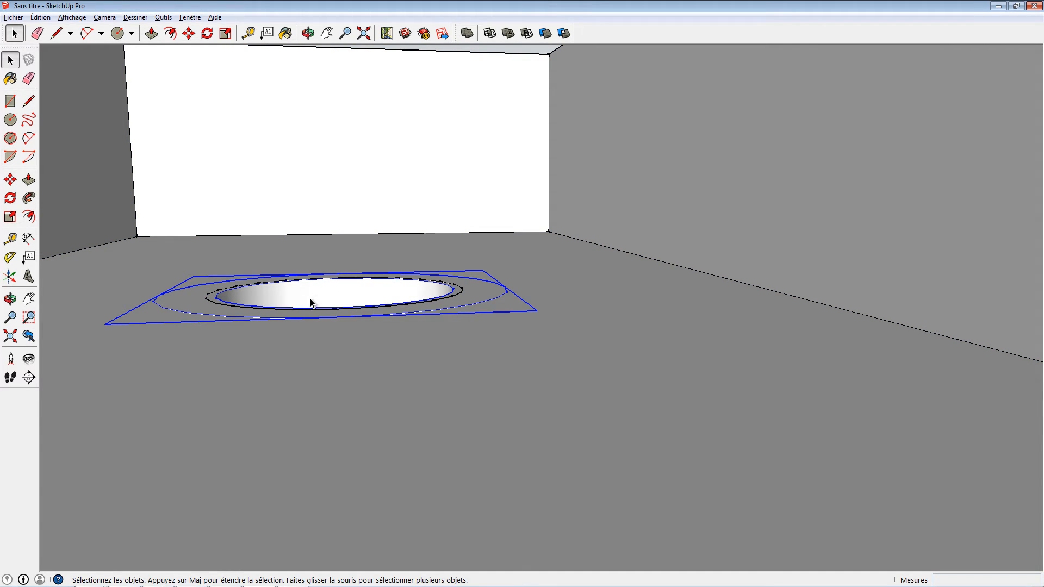
pyautogui.click(10, 179)
pyautogui.click(333, 296)
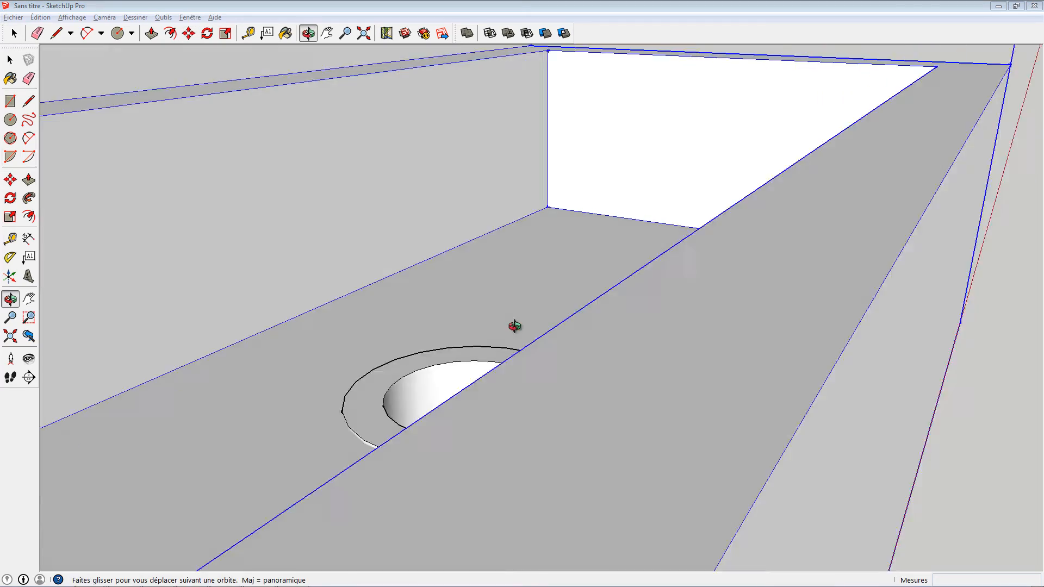
# - Open the basin group for editing
pyautogui.moveTo(515, 326); pyautogui.dragTo(401, 288, button='middle')
pyautogui.scroll(-10, 581, 340)
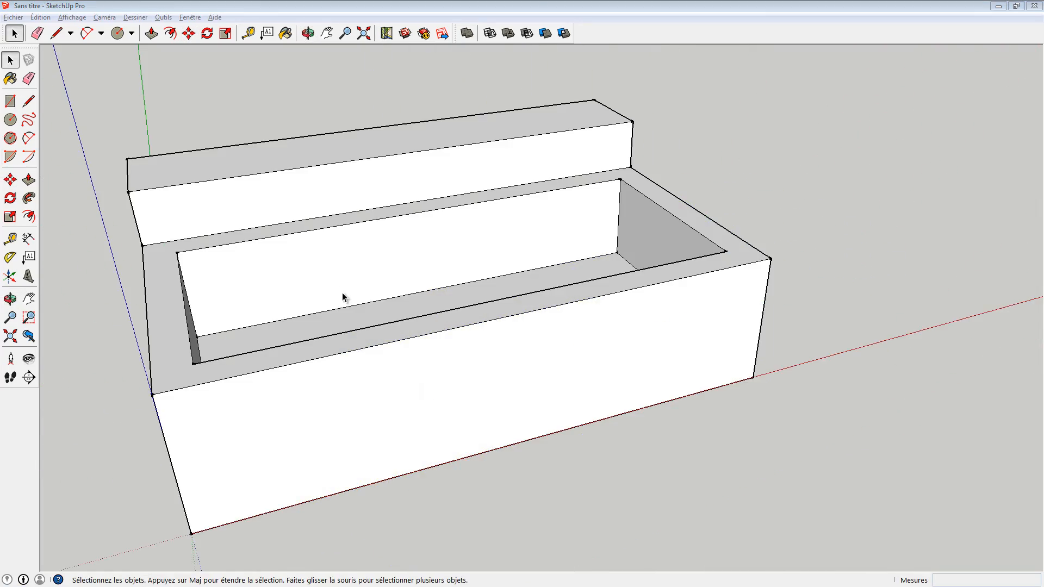
pyautogui.moveTo(343, 293); pyautogui.dragTo(550, 348, button='middle')
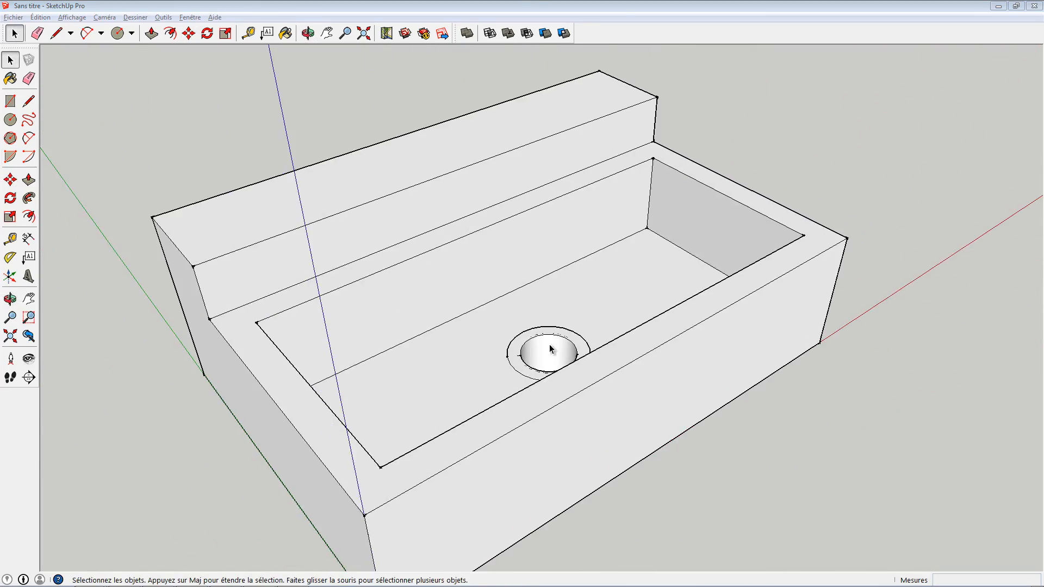
pyautogui.moveTo(456, 298); pyautogui.dragTo(394, 299, button='middle')
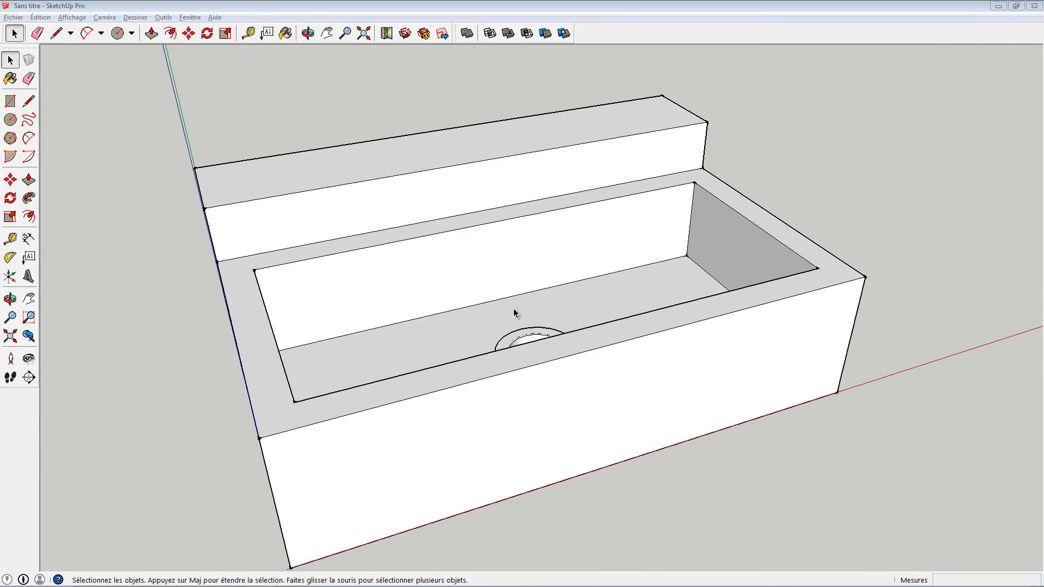
pyautogui.doubleClick(526, 434)
pyautogui.moveTo(524, 436); pyautogui.dragTo(520, 338, button='middle')
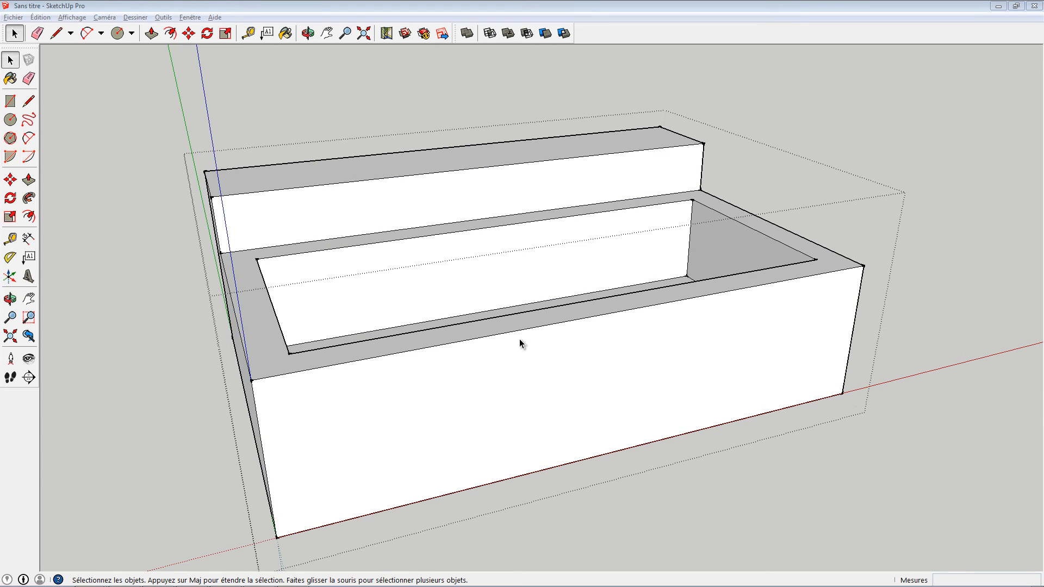
pyautogui.scroll(3, 520, 340)
pyautogui.scroll(-5, 520, 344)
pyautogui.scroll(3, 480, 360)
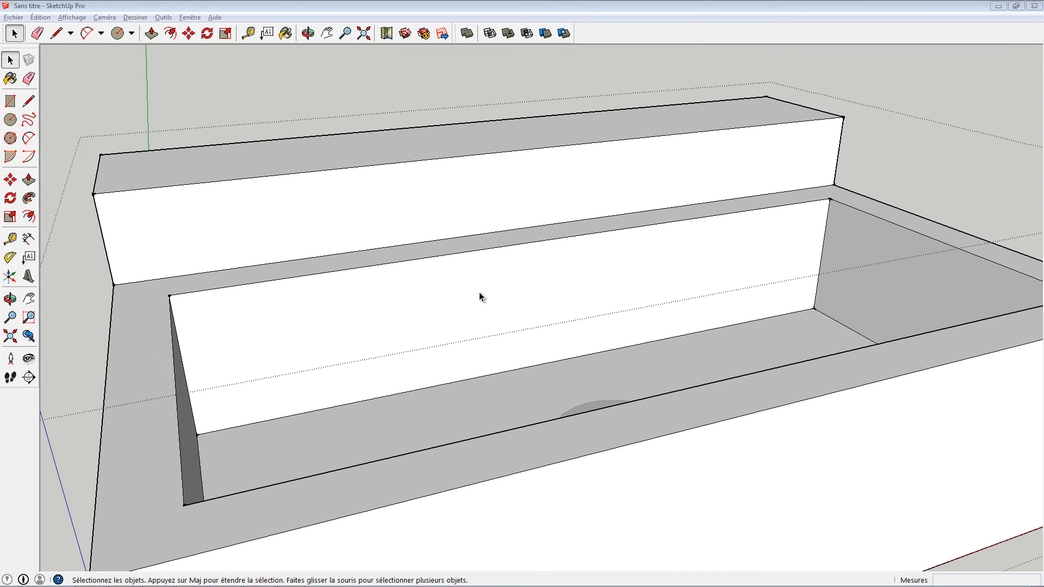
# - Draw a circle of about 12 mm radius on the inner back wall, below the midpoint of its upper edge
pyautogui.click(10, 119)
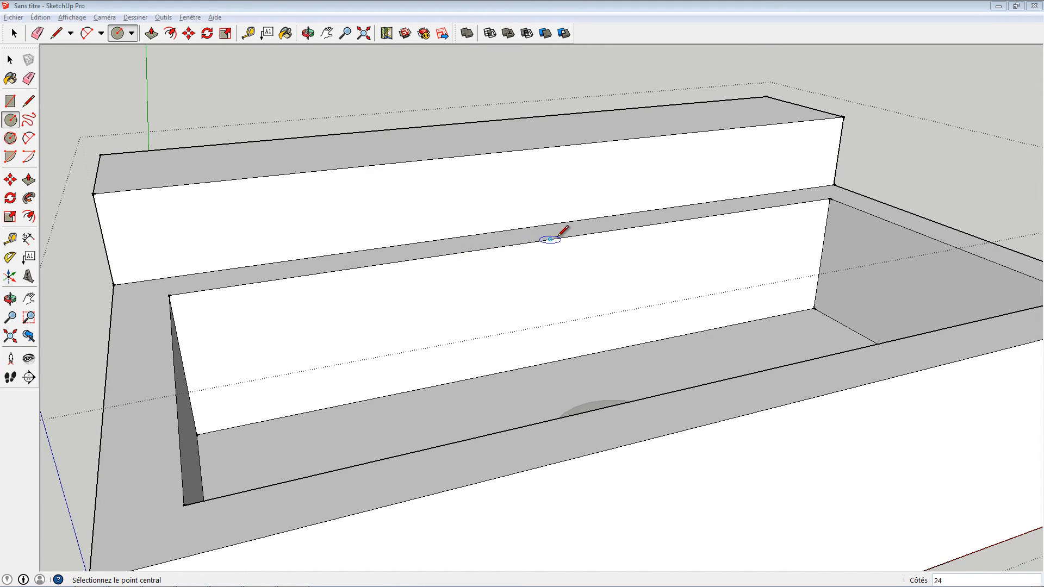
pyautogui.moveTo(551, 235); pyautogui.dragTo(514, 286, button='middle')
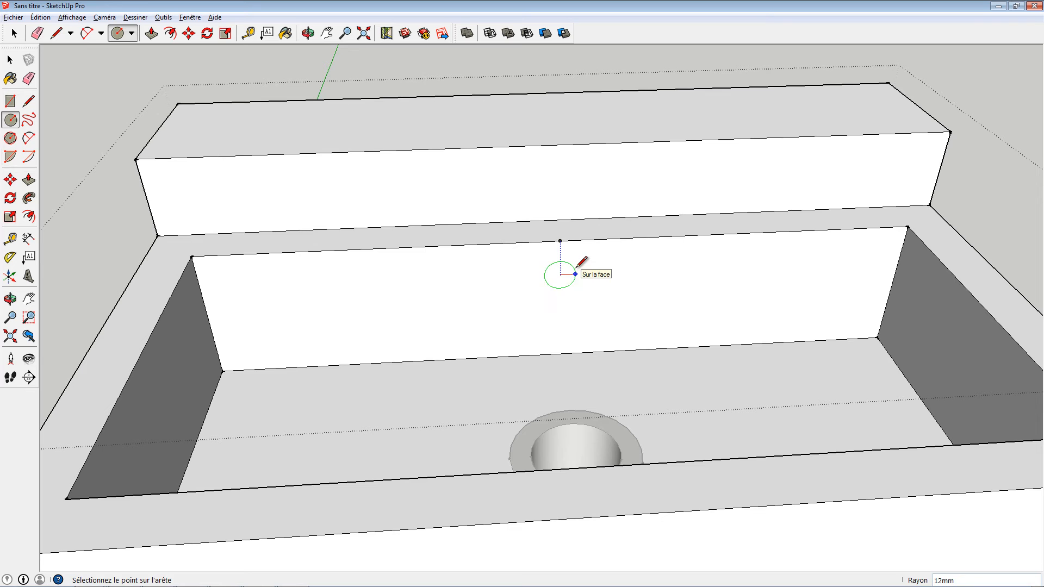
pyautogui.click(577, 274)
pyautogui.moveTo(577, 274); pyautogui.dragTo(627, 254, button='middle')
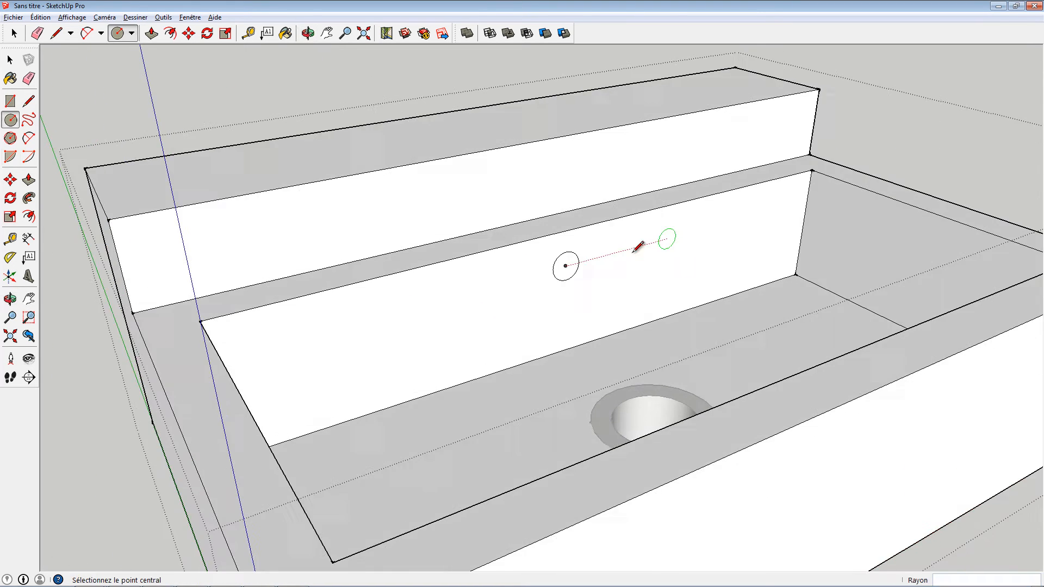
# - Push/Pull the small circle about 23 mm into the inner back wall to cut a round overflow hole
pyautogui.scroll(5, 598, 302)
pyautogui.scroll(2, 600, 305)
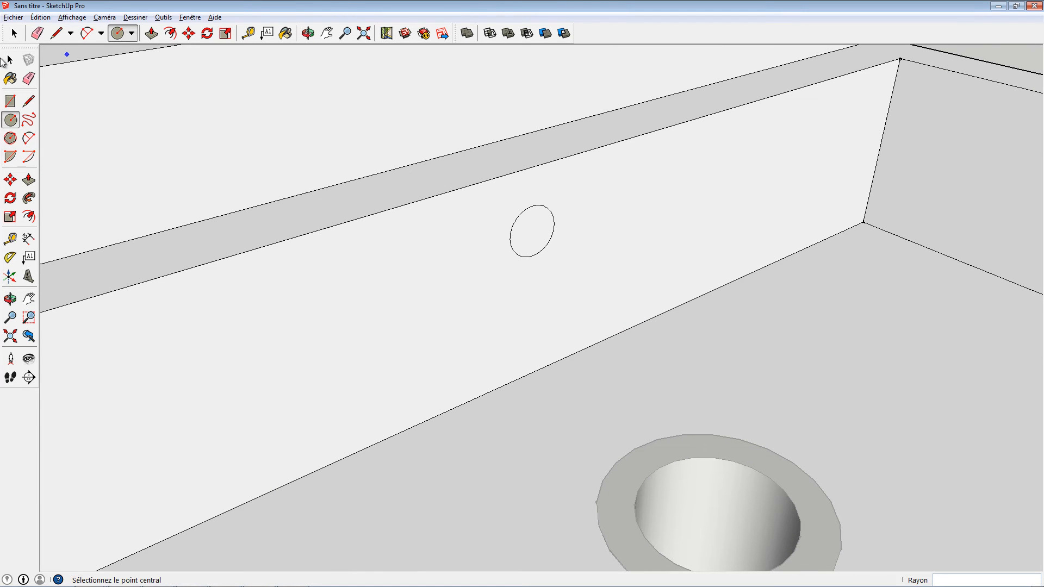
pyautogui.click(10, 60)
pyautogui.keyDown('shift'); pyautogui.moveTo(422, 278); pyautogui.dragTo(359, 427, button='middle'); pyautogui.keyUp('shift')
pyautogui.click(466, 387)
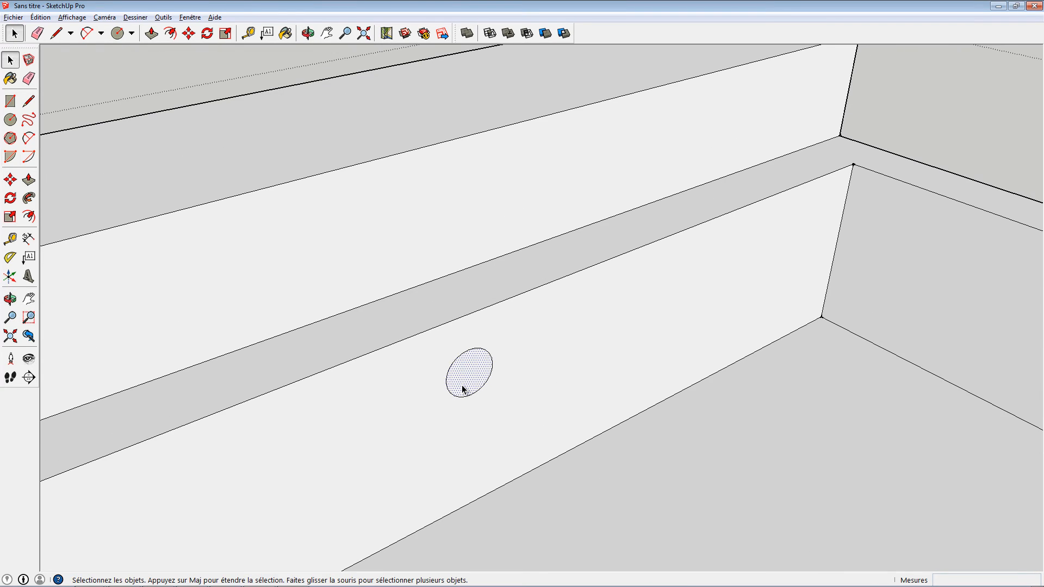
pyautogui.moveTo(466, 387); pyautogui.dragTo(423, 355, button='middle')
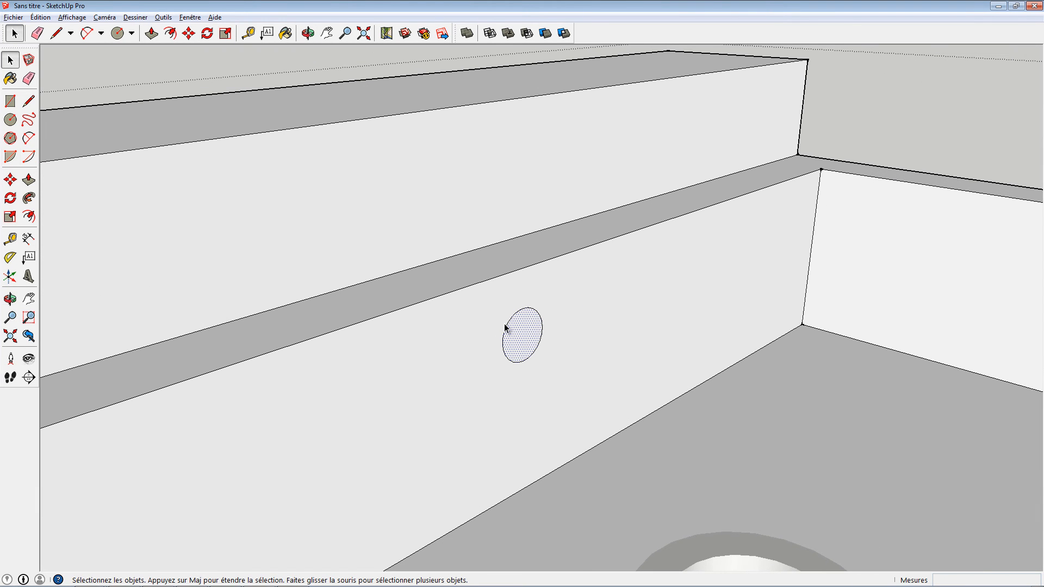
pyautogui.press('p')
pyautogui.moveTo(526, 335); pyautogui.dragTo(482, 325)
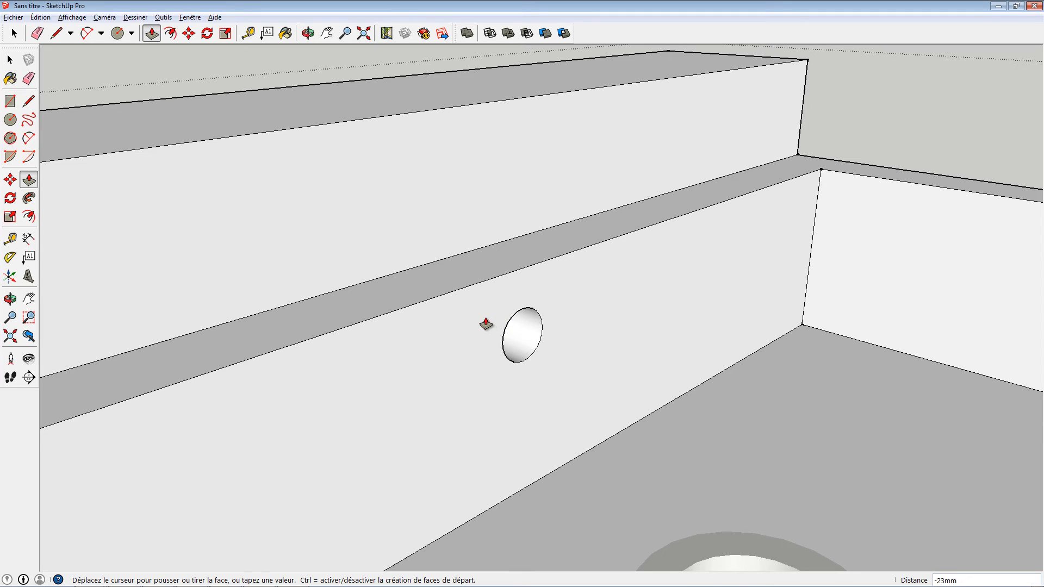
pyautogui.moveTo(493, 324); pyautogui.dragTo(484, 326)
pyautogui.moveTo(478, 328); pyautogui.dragTo(332, 350, button='middle')
pyautogui.moveTo(374, 334); pyautogui.dragTo(381, 354)
pyautogui.press('space')
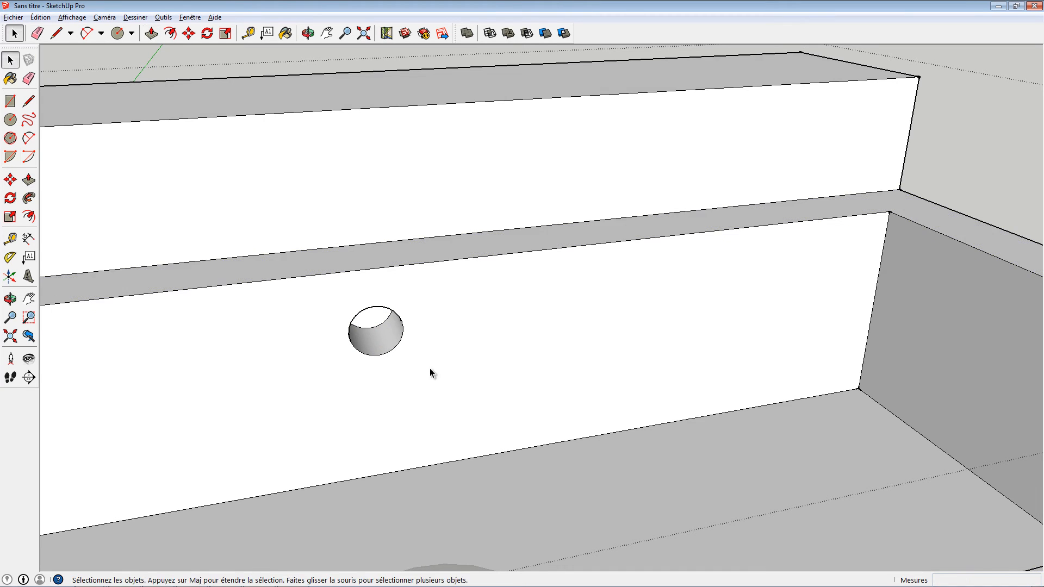
# - Examine the whole basin from the front and above, including the back-wall hole and the drain
pyautogui.scroll(-3, 371, 302)
pyautogui.scroll(-2, 371, 302)
pyautogui.scroll(-1, 372, 302)
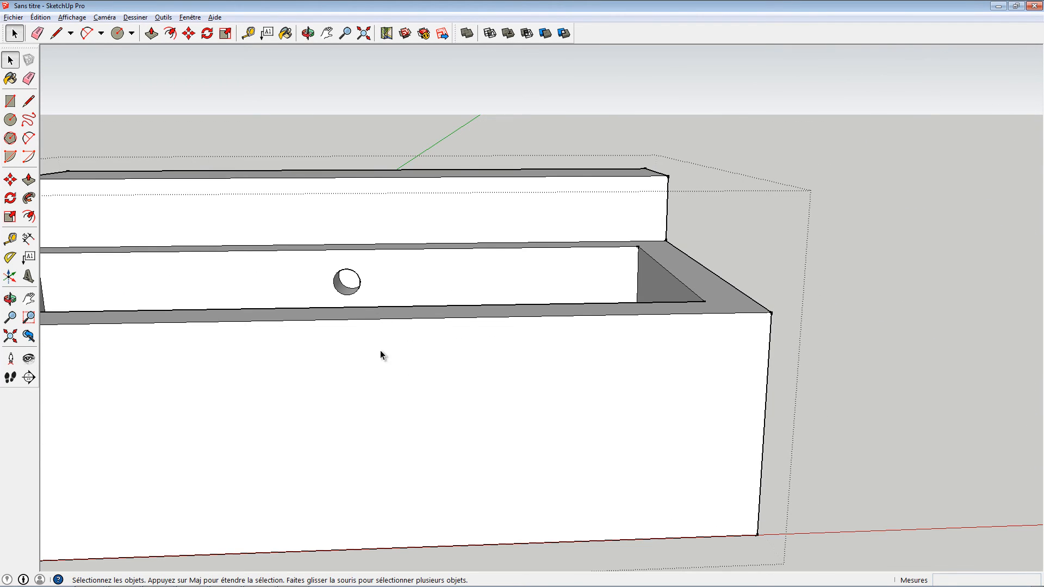
pyautogui.moveTo(380, 351); pyautogui.dragTo(429, 349, button='middle')
pyautogui.scroll(-4, 479, 410)
pyautogui.moveTo(464, 391); pyautogui.dragTo(415, 392, button='middle')
pyautogui.moveTo(488, 298); pyautogui.dragTo(640, 302, button='middle')
pyautogui.scroll(5, 640, 302)
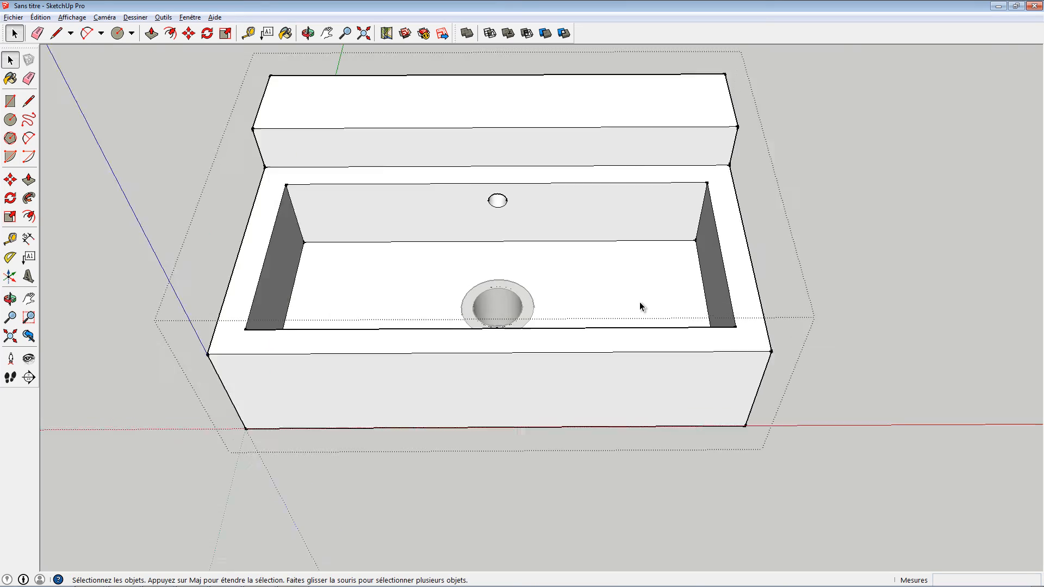
# - Draw a circle of about 28 mm radius on top of the raised back ledge, aligned with its front edge's midpoint
pyautogui.moveTo(443, 268); pyautogui.dragTo(519, 261, button='middle')
pyautogui.click(531, 270)
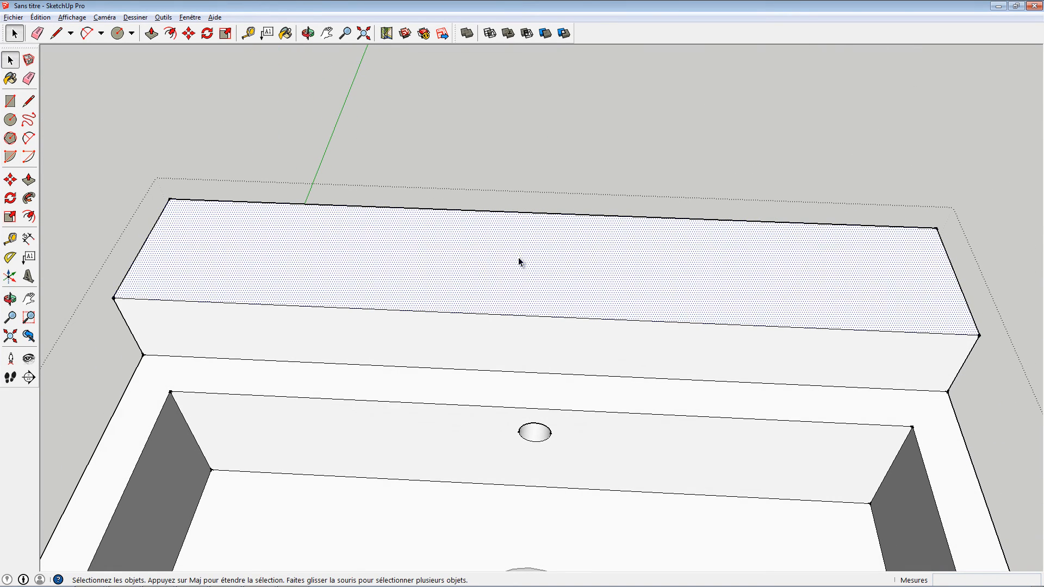
pyautogui.click(11, 119)
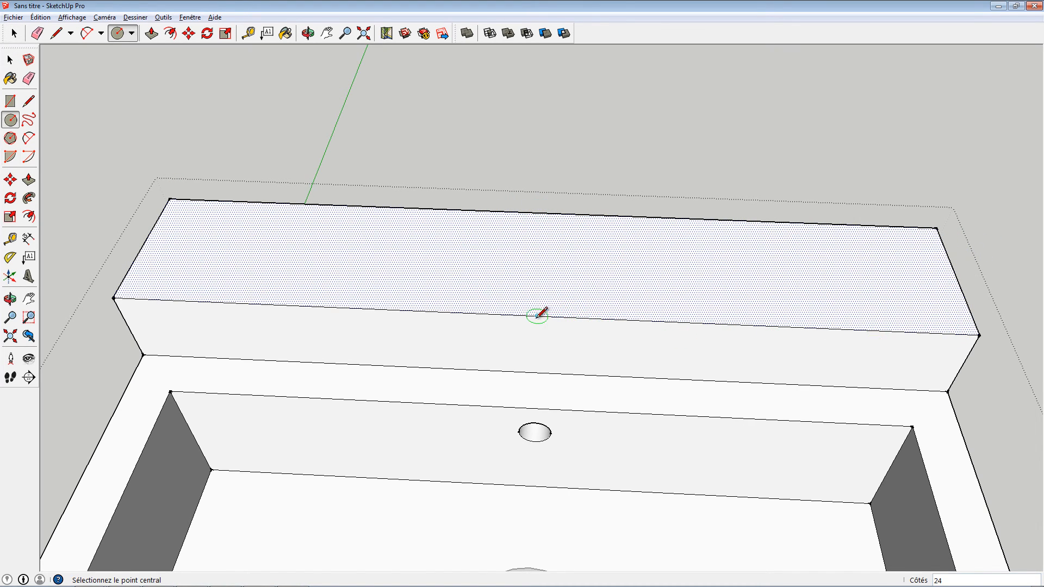
pyautogui.click(536, 259)
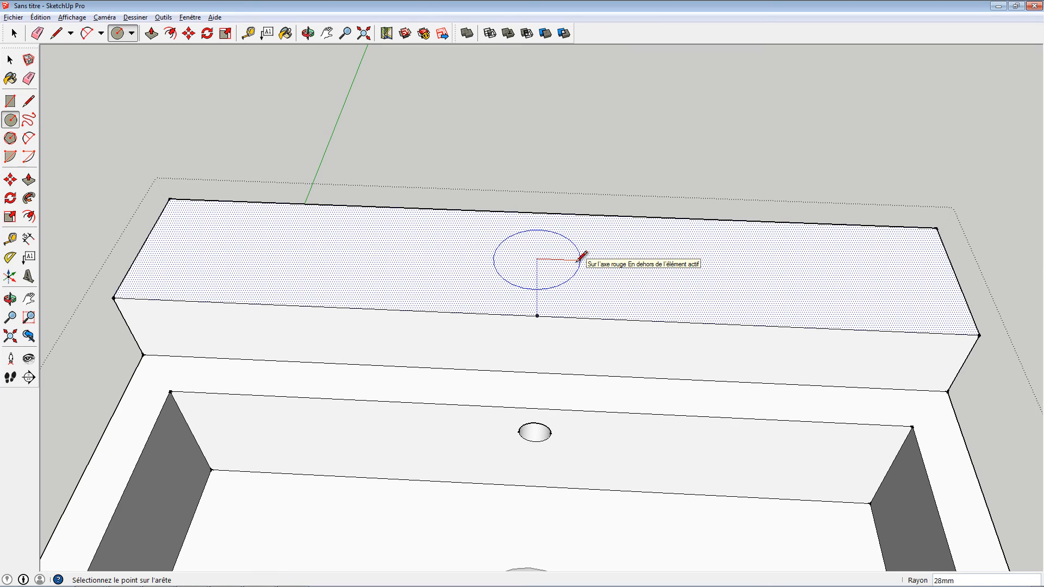
pyautogui.click(579, 259)
pyautogui.press('space')
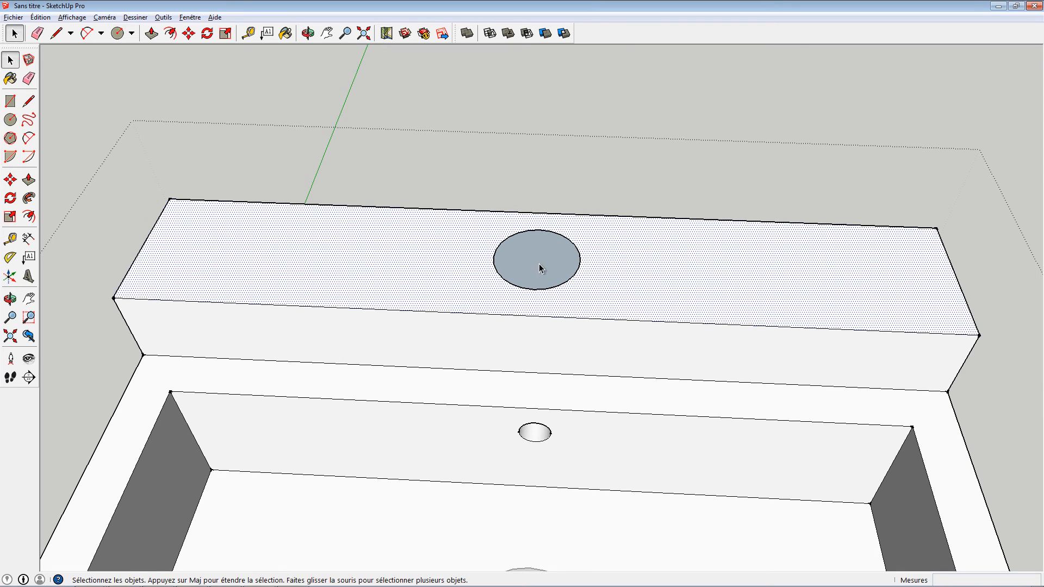
# - Try to Push/Pull the circle about 22 mm up from the ledge, and undo both the extrusion and the circle
pyautogui.click(538, 269)
pyautogui.press('p')
pyautogui.click(541, 269)
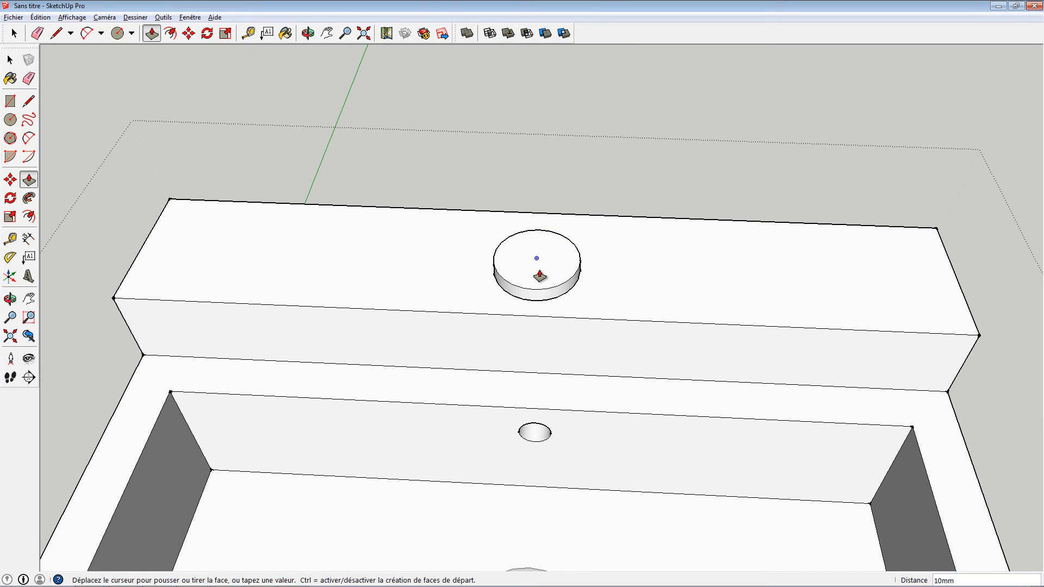
pyautogui.click(543, 285)
pyautogui.moveTo(542, 285); pyautogui.dragTo(640, 155, button='middle')
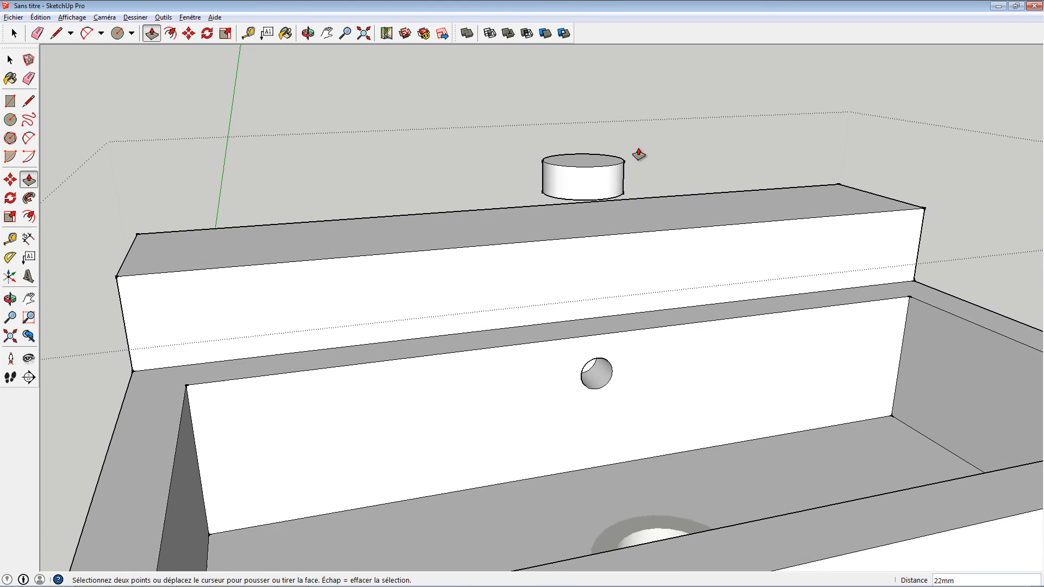
pyautogui.hotkey('ctrl', 'z')
pyautogui.hotkey('ctrl', 'z')
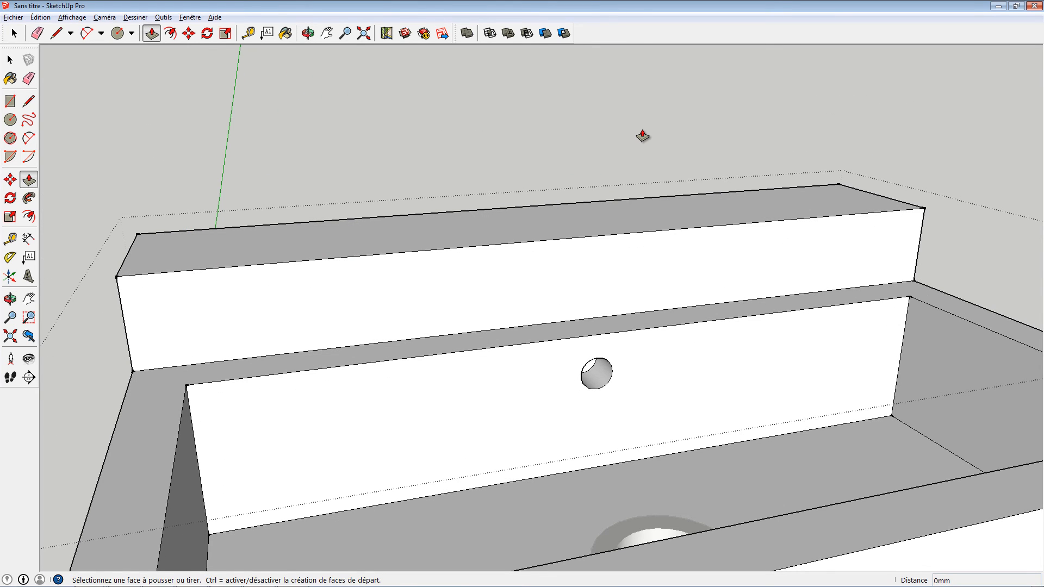
# - Draw a circle of about 20 mm radius on the ledge's top face, centred along its length
pyautogui.click(10, 119)
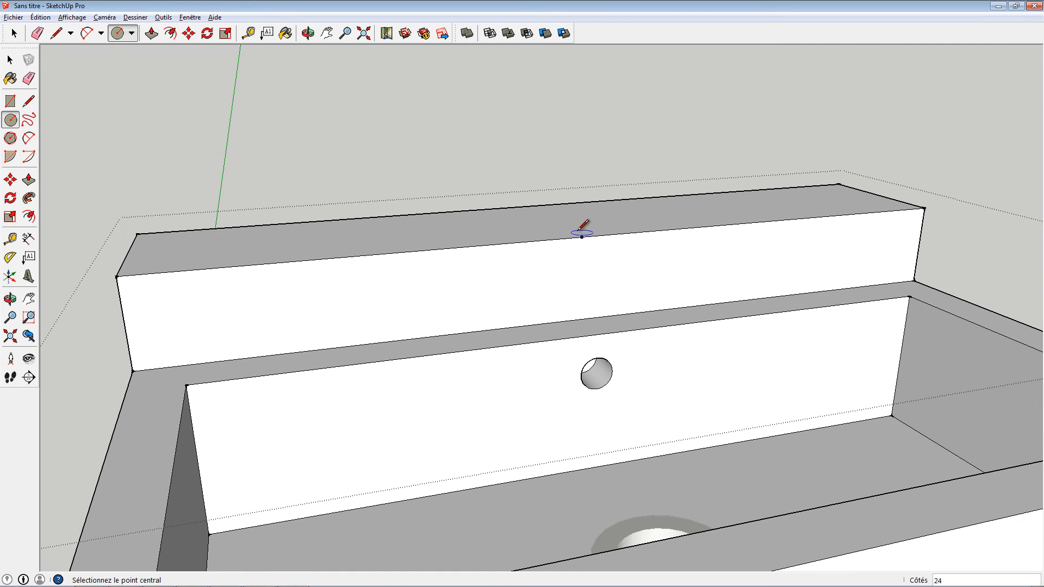
pyautogui.moveTo(582, 228)
pyautogui.mouseDown(button='middle')
pyautogui.moveTo(662, 277)
pyautogui.moveTo(740, 234)
pyautogui.moveTo(631, 223)
pyautogui.mouseUp(button='middle')
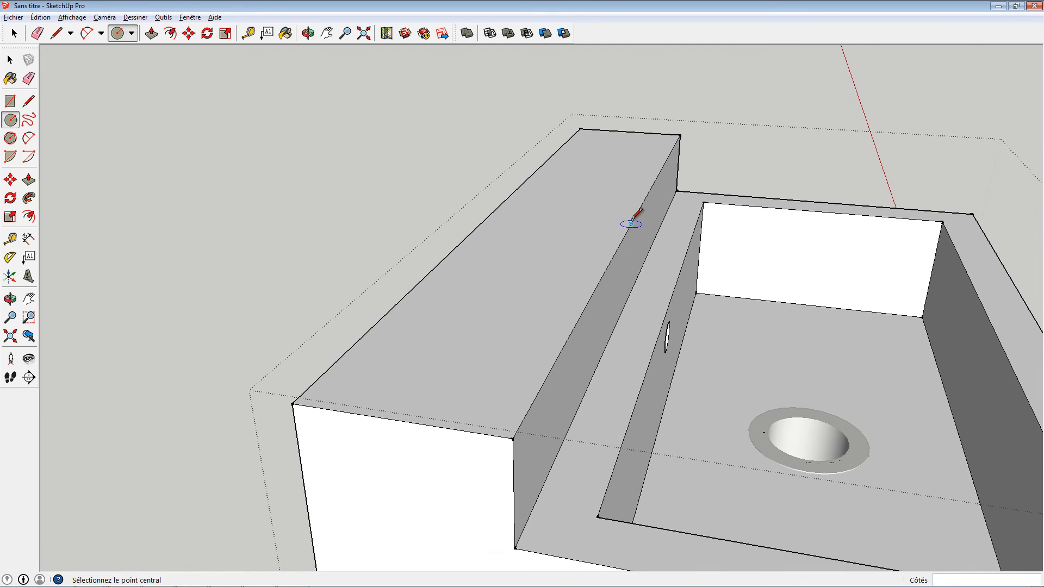
pyautogui.click(557, 217)
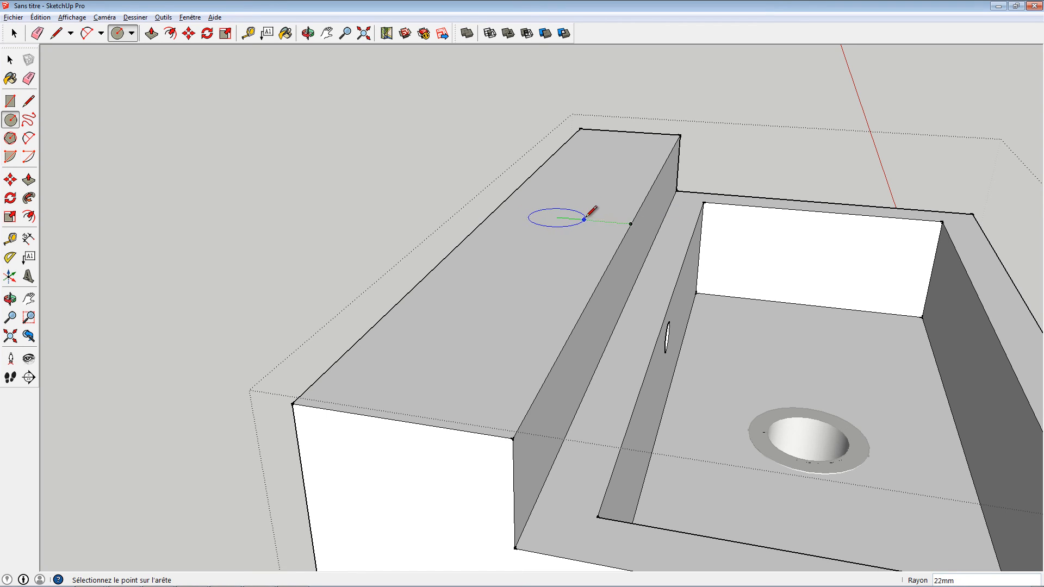
pyautogui.click(585, 218)
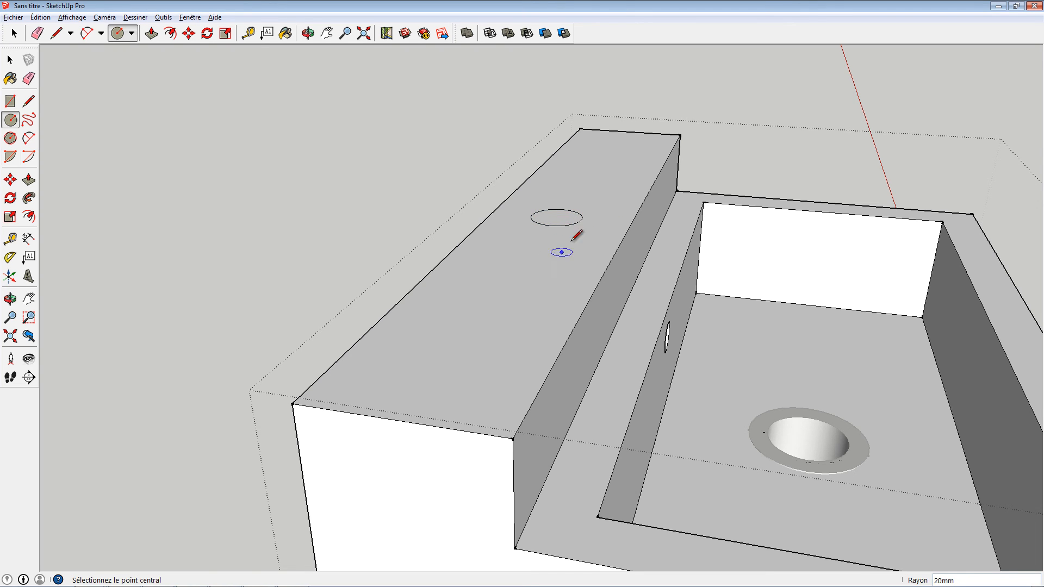
pyautogui.press('space')
# - Push/Pull the ledge circle down into the block to cut a round tap hole
pyautogui.scroll(2, 521, 307)
pyautogui.click(547, 250)
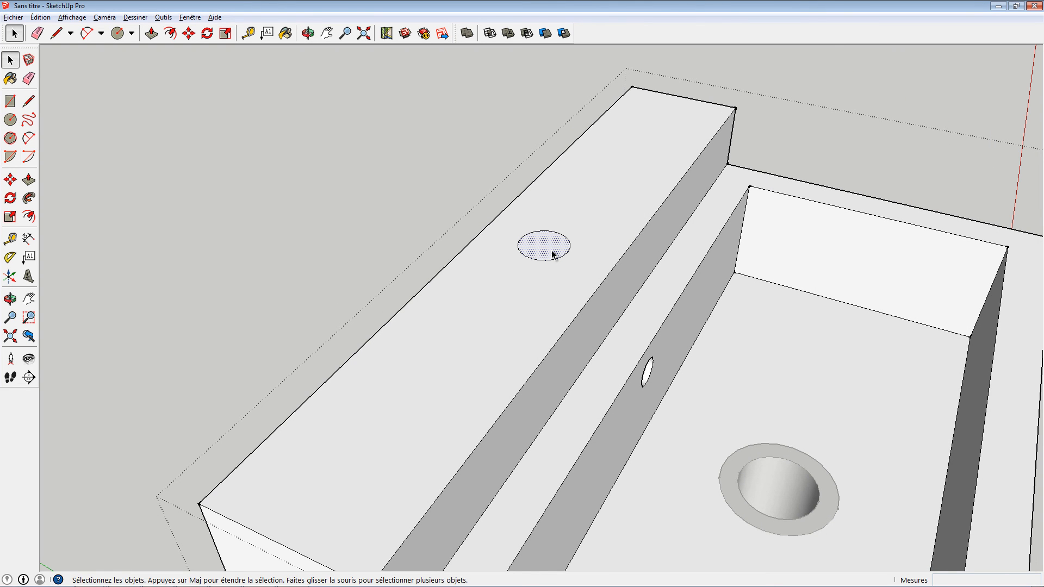
pyautogui.press('p')
pyautogui.moveTo(548, 243); pyautogui.dragTo(518, 405, button='middle')
pyautogui.click(558, 222)
pyautogui.click(559, 254)
pyautogui.press('space')
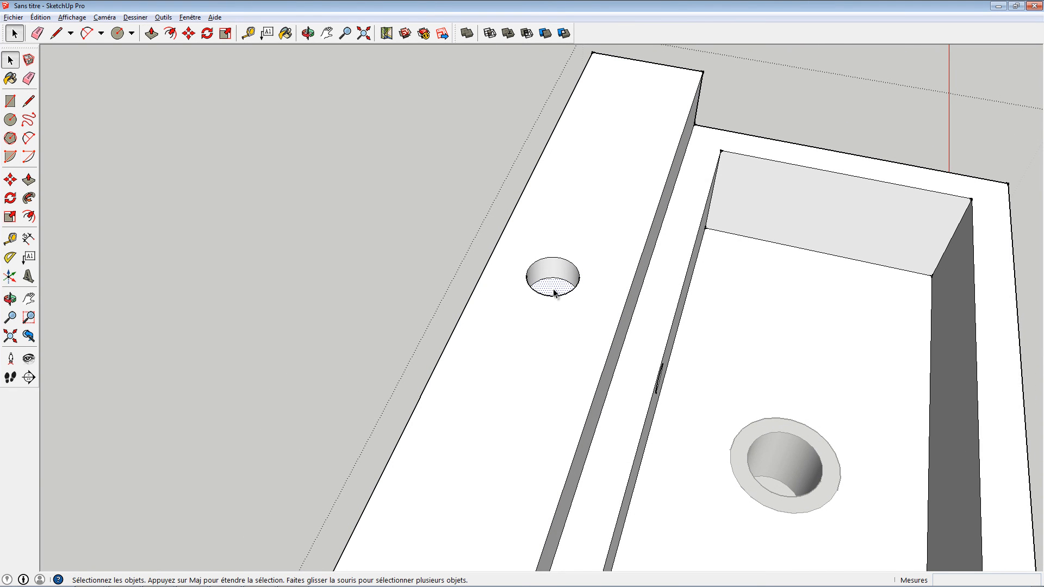
# - Close the basin group and inspect the whole basin with its ledge hole, overflow hole and drain
pyautogui.scroll(-2, 550, 299)
pyautogui.moveTo(559, 298); pyautogui.dragTo(628, 257, button='middle')
pyautogui.scroll(-3, 347, 305)
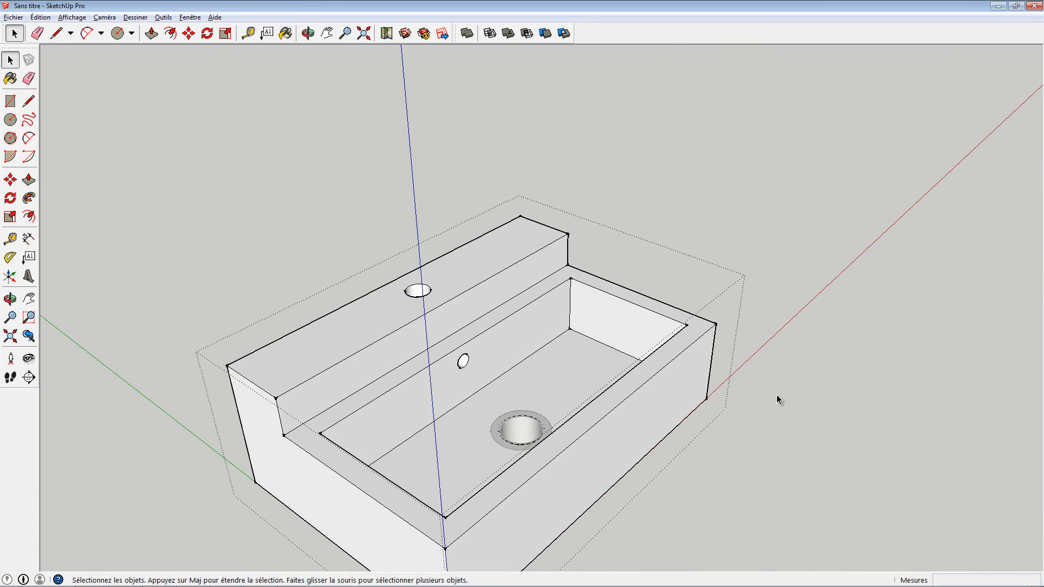
pyautogui.moveTo(683, 420); pyautogui.dragTo(609, 380, button='middle')
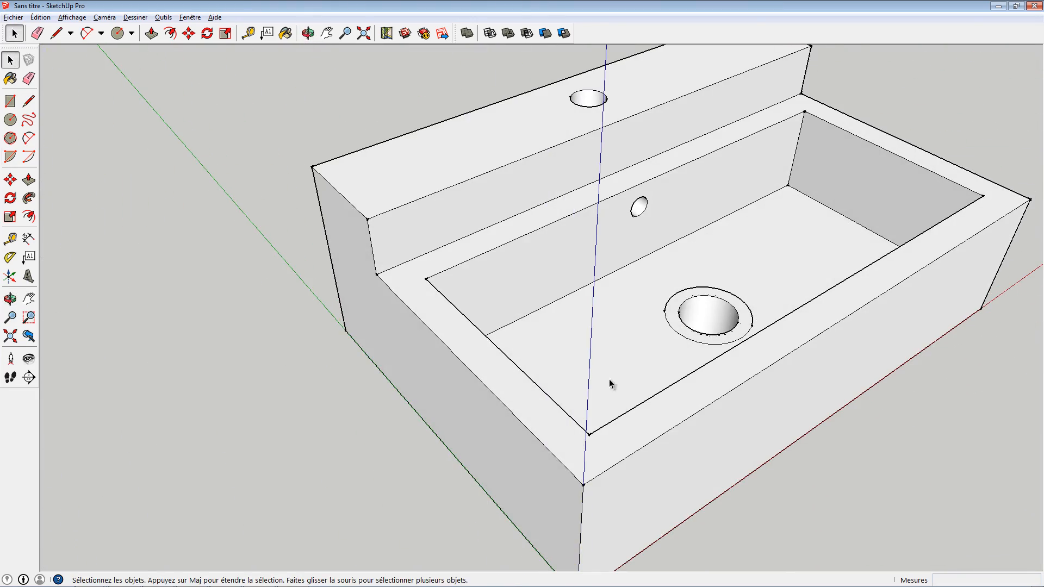
pyautogui.keyDown('shift'); pyautogui.moveTo(670, 256); pyautogui.dragTo(592, 295, button='middle'); pyautogui.keyUp('shift')
pyautogui.scroll(-3, 592, 295)
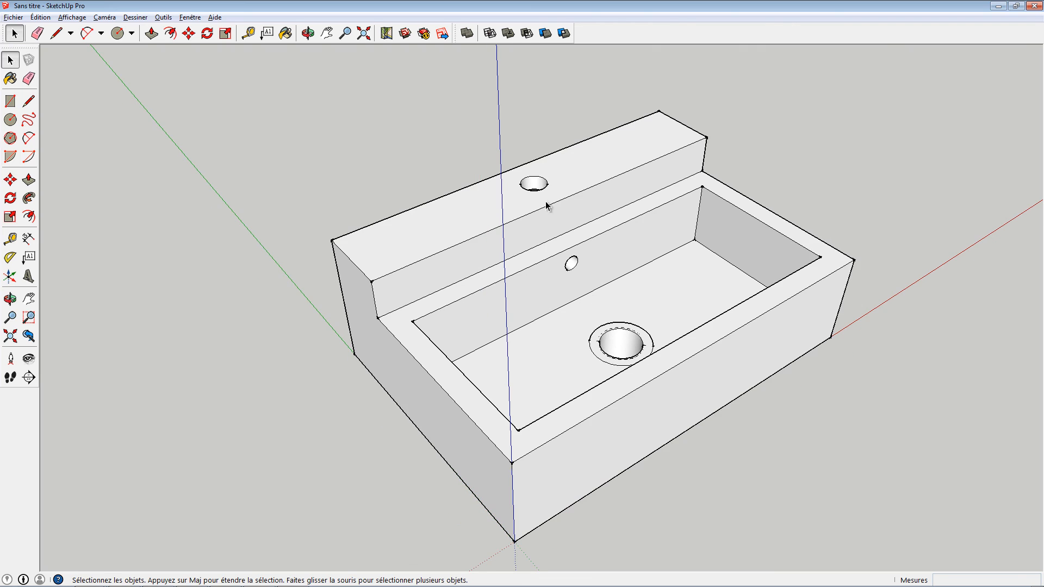